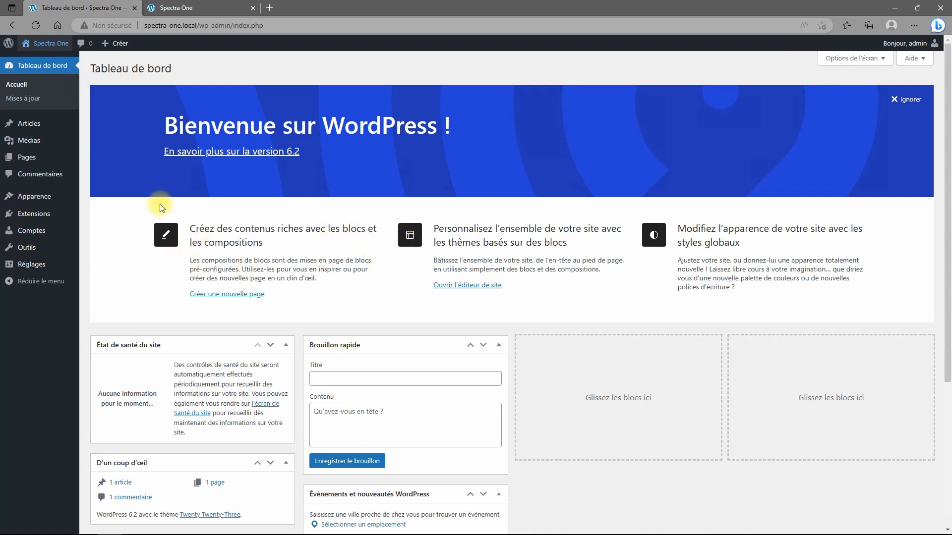
Find the "Spectra One" theme in the theme directory, then install and activate it
{"action": "mouse_move", "coordinate": [48, 203]}
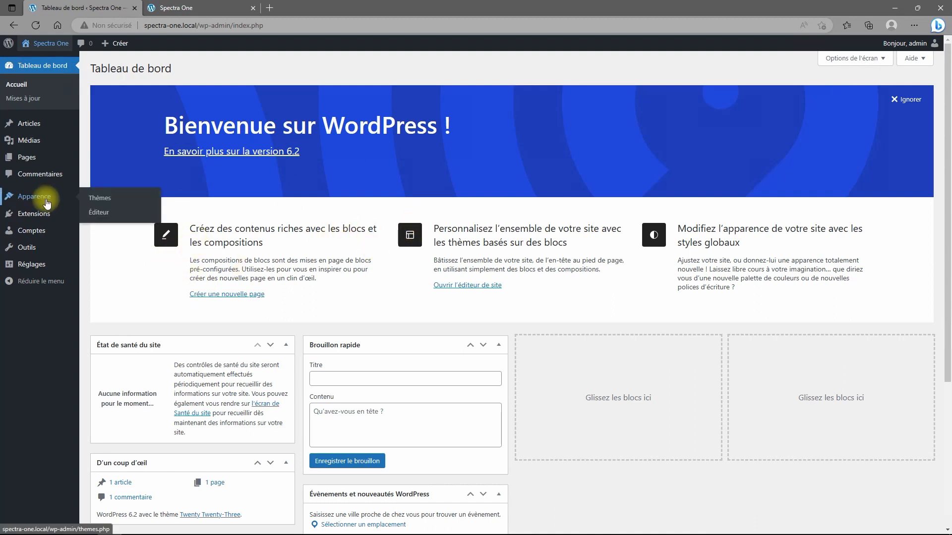
{"action": "left_click", "coordinate": [105, 197]}
{"action": "left_click", "coordinate": [178, 68]}
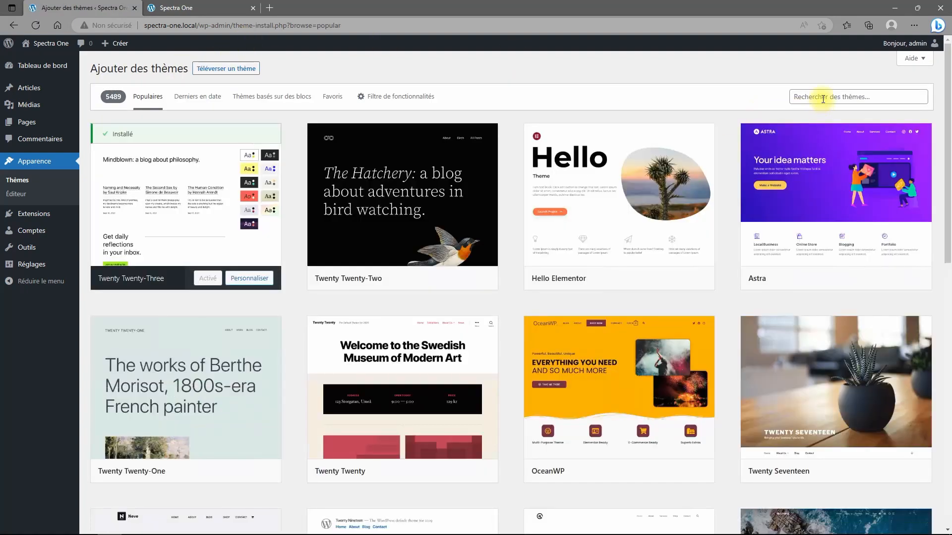
{"action": "left_click", "coordinate": [822, 98]}
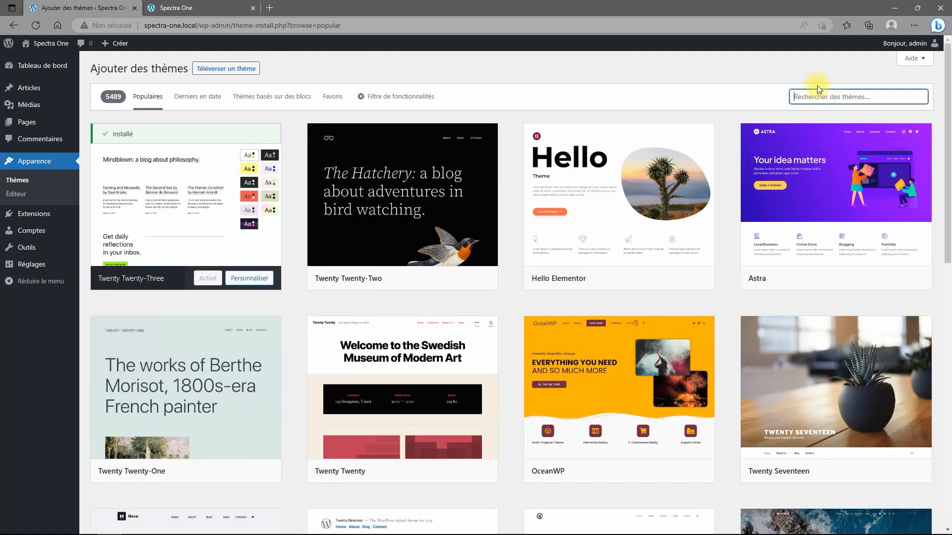
{"action": "type", "text": "Spectra one"}
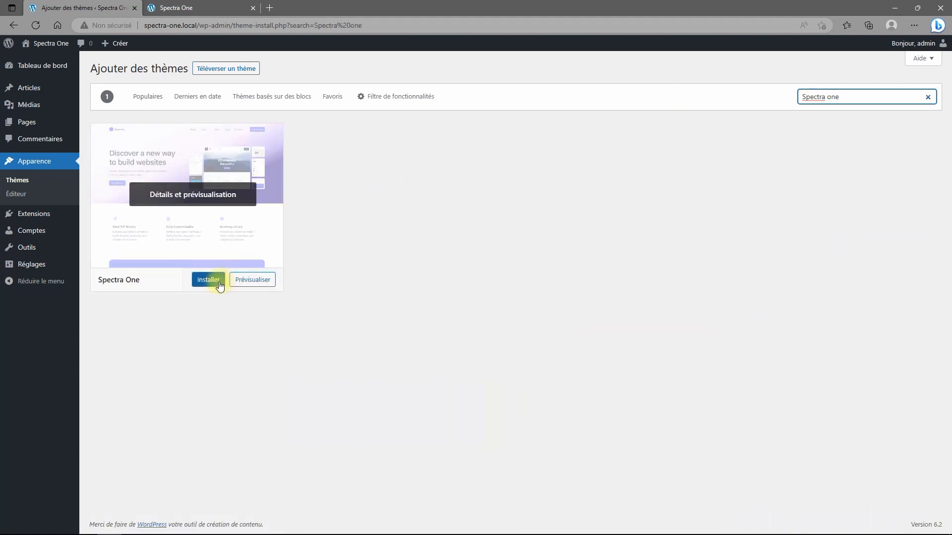
{"action": "left_click", "coordinate": [214, 279]}
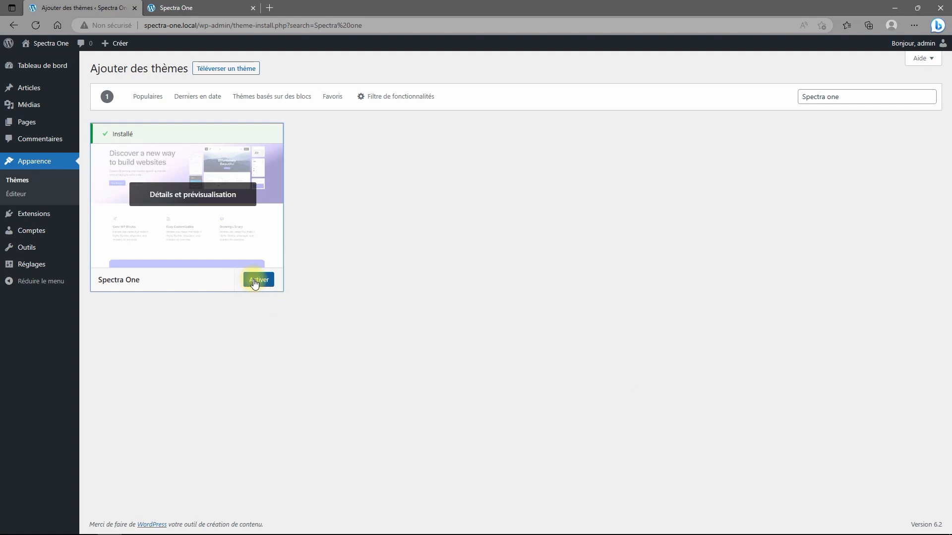
{"action": "left_click", "coordinate": [254, 281]}
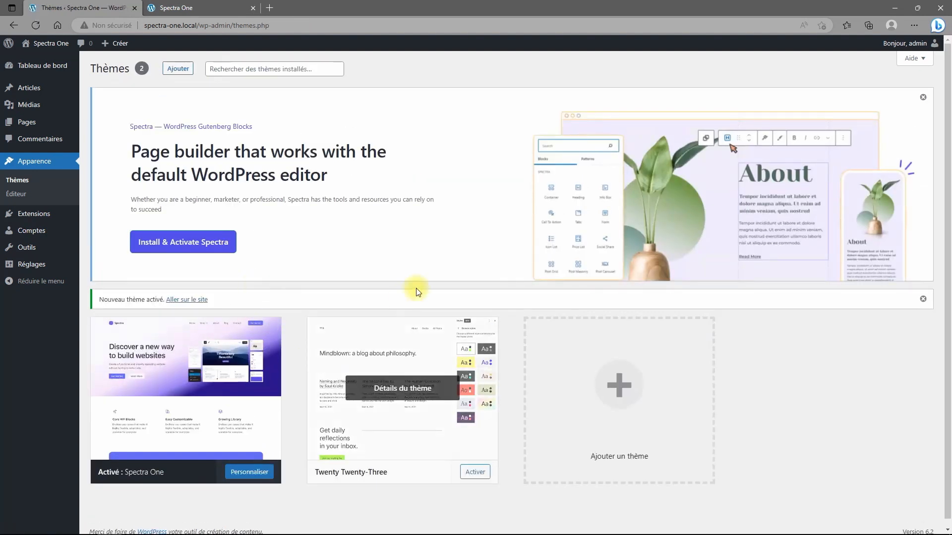
Delete the inactive Twenty Twenty-Three theme from the site and confirm its removal
{"action": "left_click", "coordinate": [388, 393]}
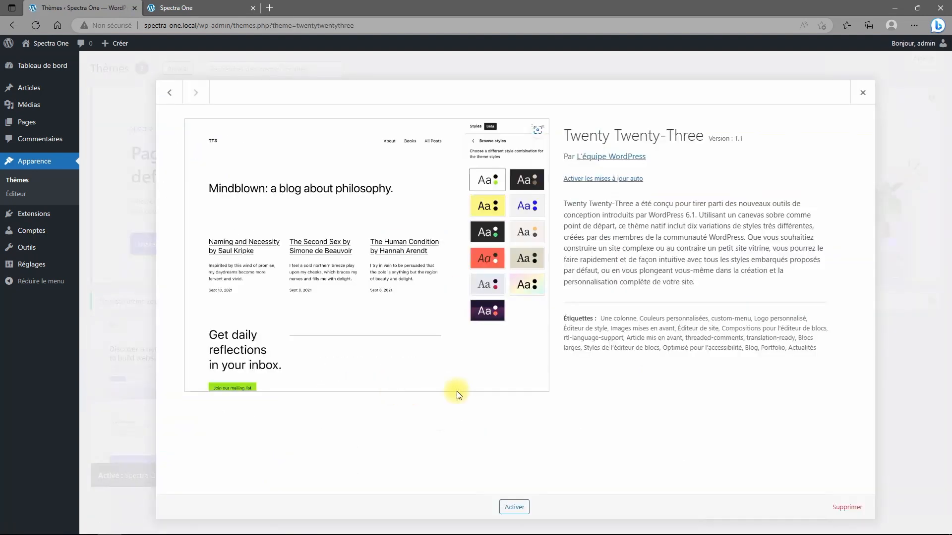
{"action": "left_click", "coordinate": [842, 509]}
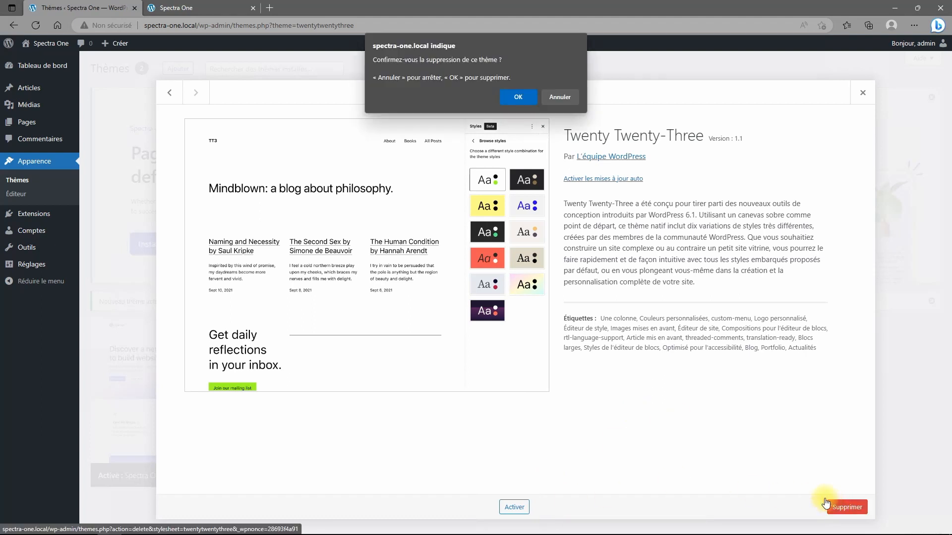
{"action": "left_click", "coordinate": [507, 96]}
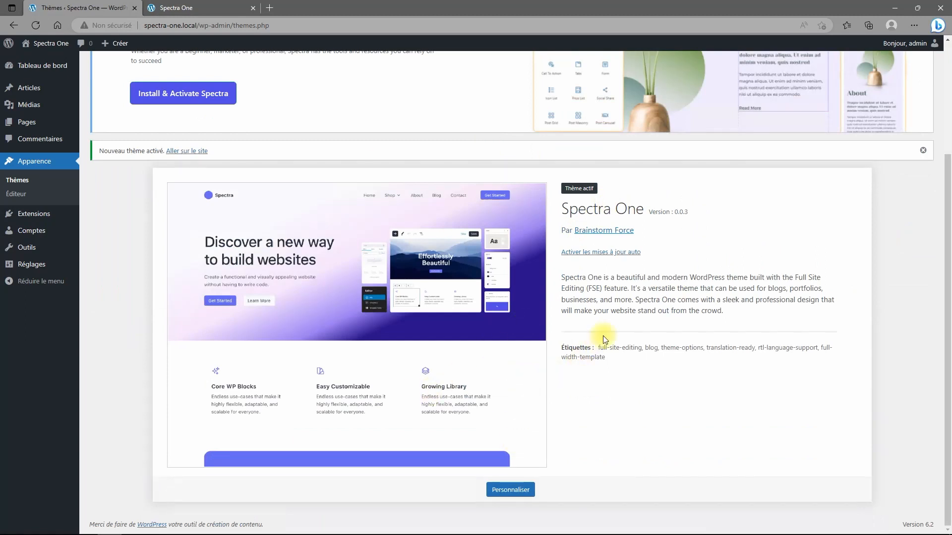
Install and activate the Spectra page builder plugin from the theme's promotional notice
{"action": "scroll", "coordinate": [462, 326], "scroll_direction": "up", "scroll_amount": 3}
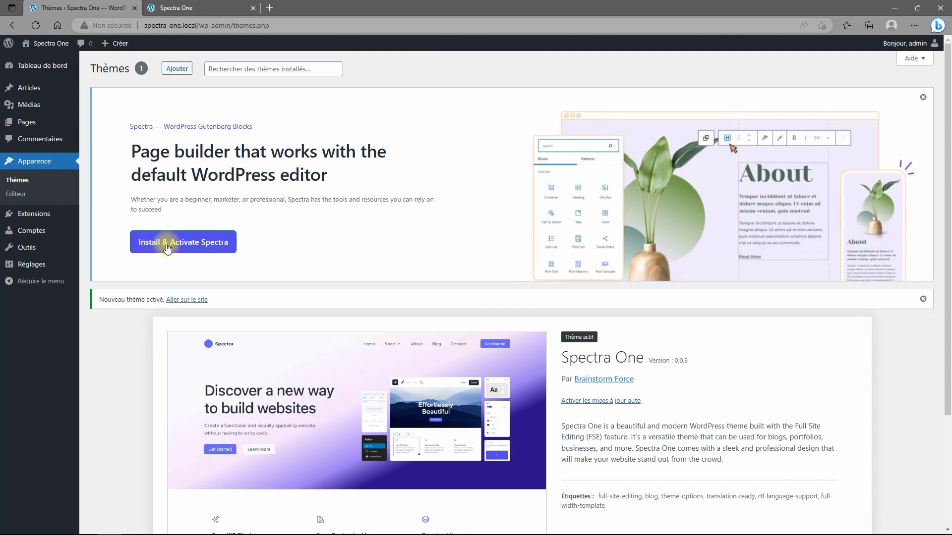
{"action": "left_click", "coordinate": [193, 242]}
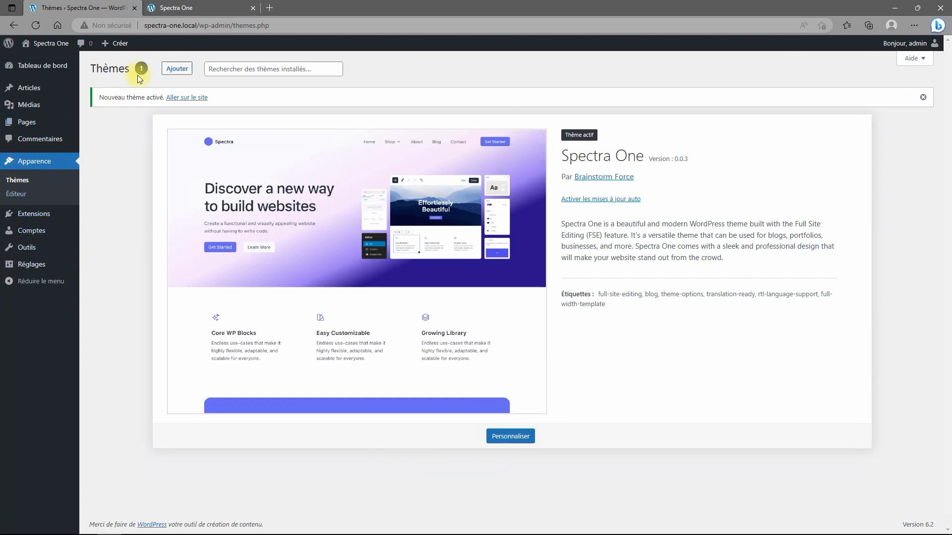
Reload the site's front end and examine the home page rendered with the new theme
{"action": "left_click", "coordinate": [176, 11]}
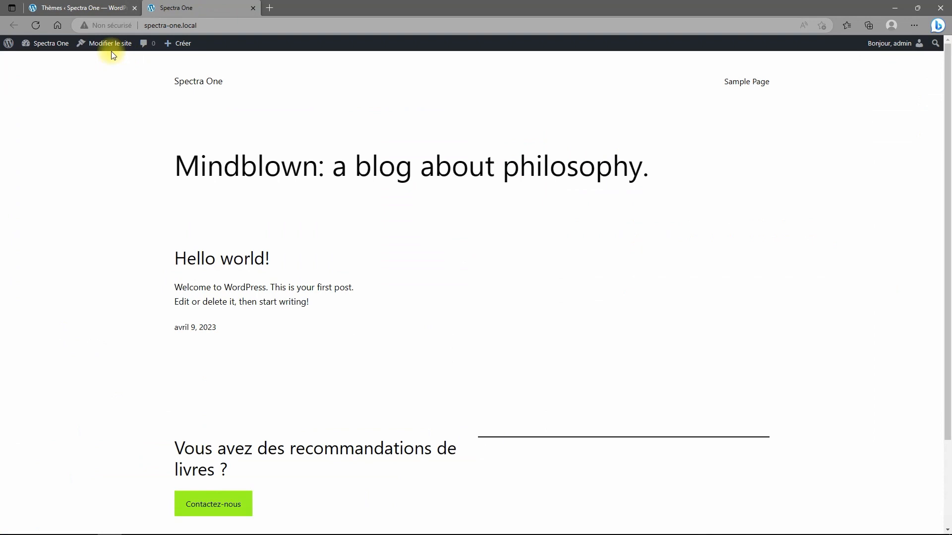
{"action": "left_click", "coordinate": [35, 25]}
{"action": "scroll", "coordinate": [664, 223], "scroll_direction": "down", "scroll_amount": 6}
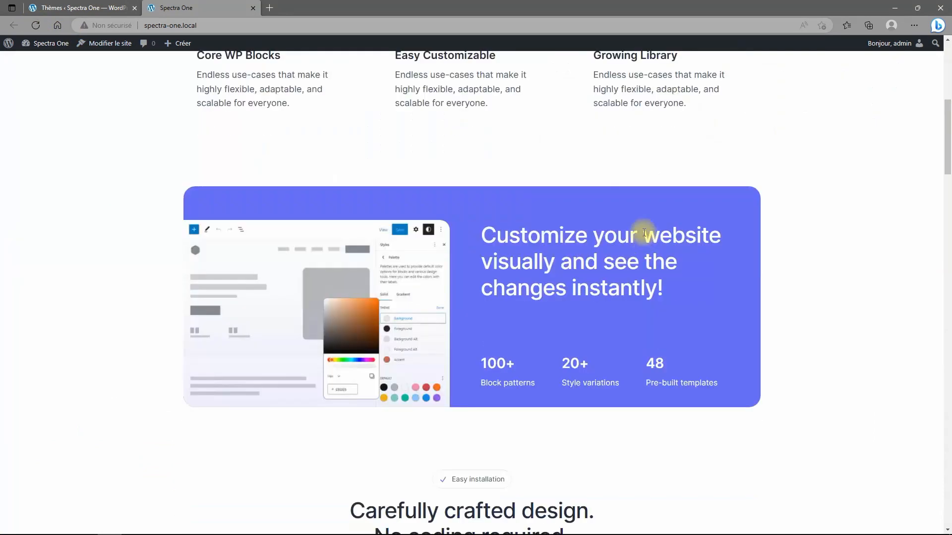
{"action": "scroll", "coordinate": [640, 267], "scroll_direction": "down", "scroll_amount": 15}
{"action": "scroll", "coordinate": [621, 366], "scroll_direction": "up", "scroll_amount": 10}
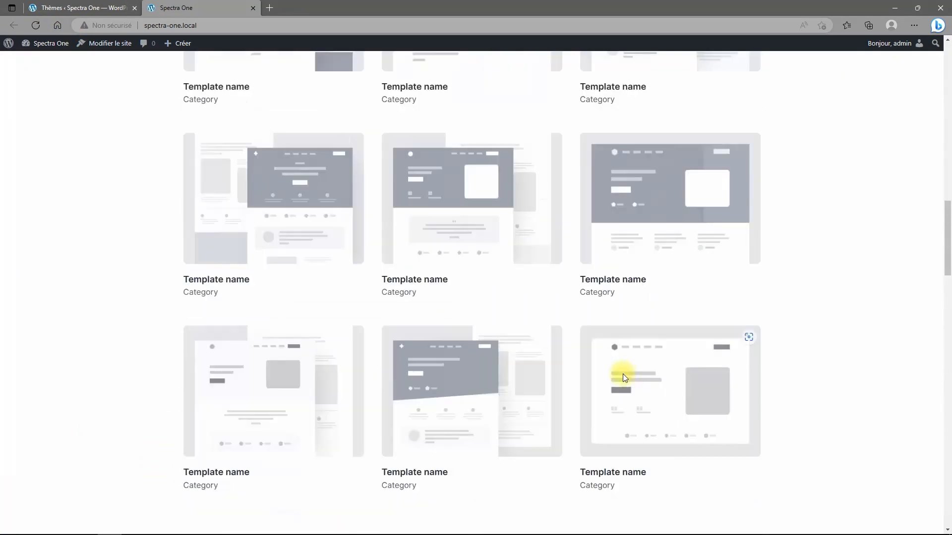
{"action": "scroll", "coordinate": [622, 373], "scroll_direction": "up", "scroll_amount": 10}
Return to the site administration, create a new page titled "Accueil" and publish it
{"action": "left_click", "coordinate": [99, 9]}
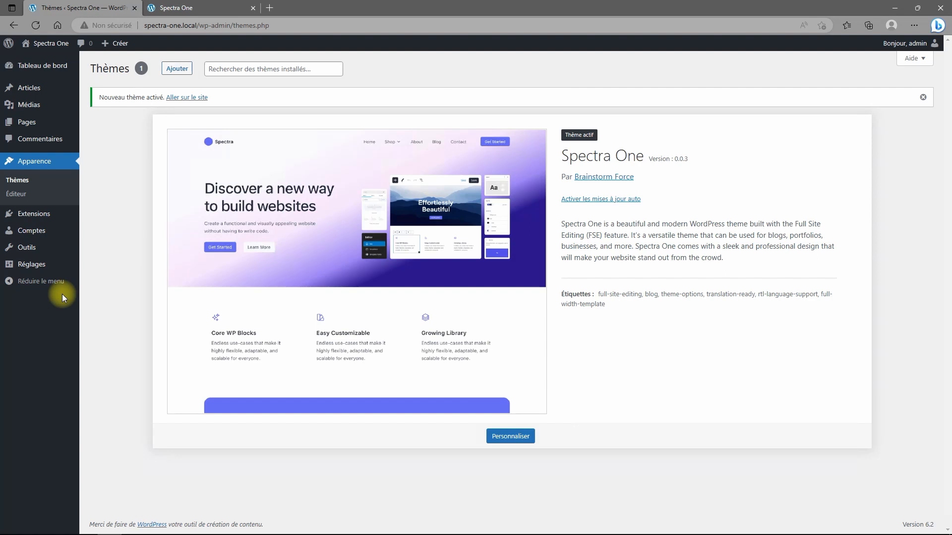
{"action": "left_click", "coordinate": [30, 127]}
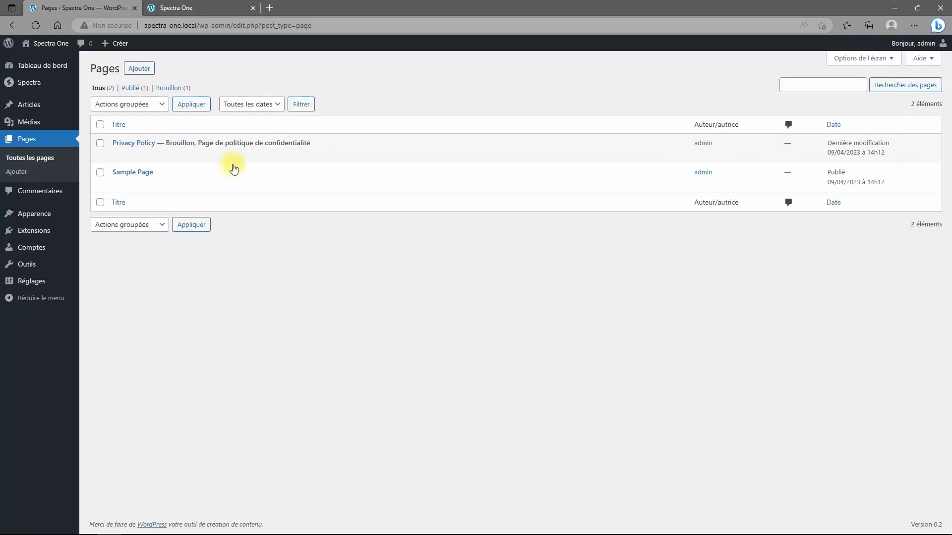
{"action": "left_click", "coordinate": [138, 68]}
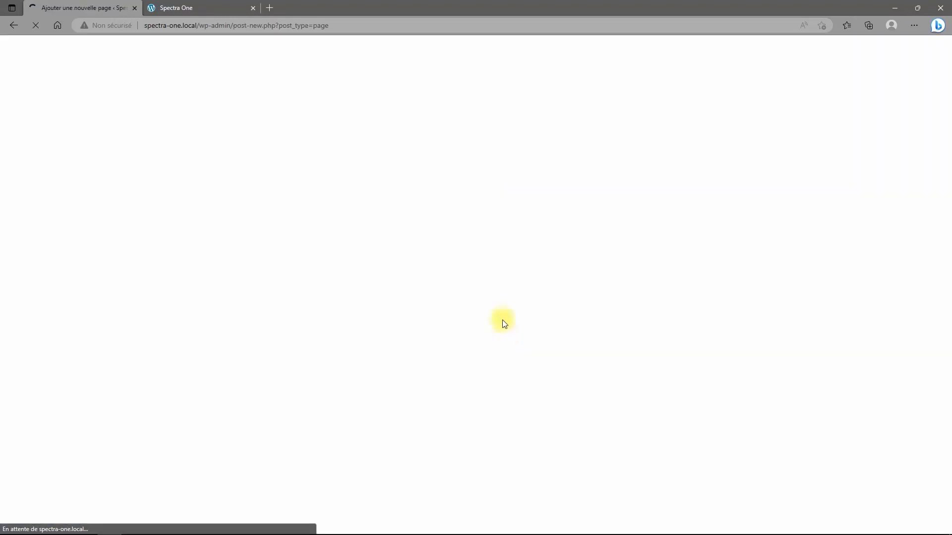
{"action": "type", "text": "A"}
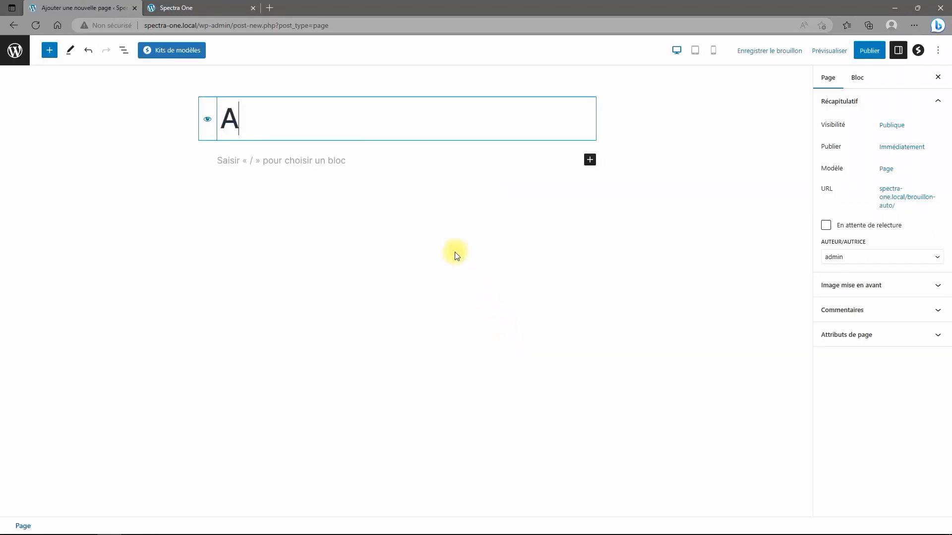
{"action": "type", "text": "ccueil"}
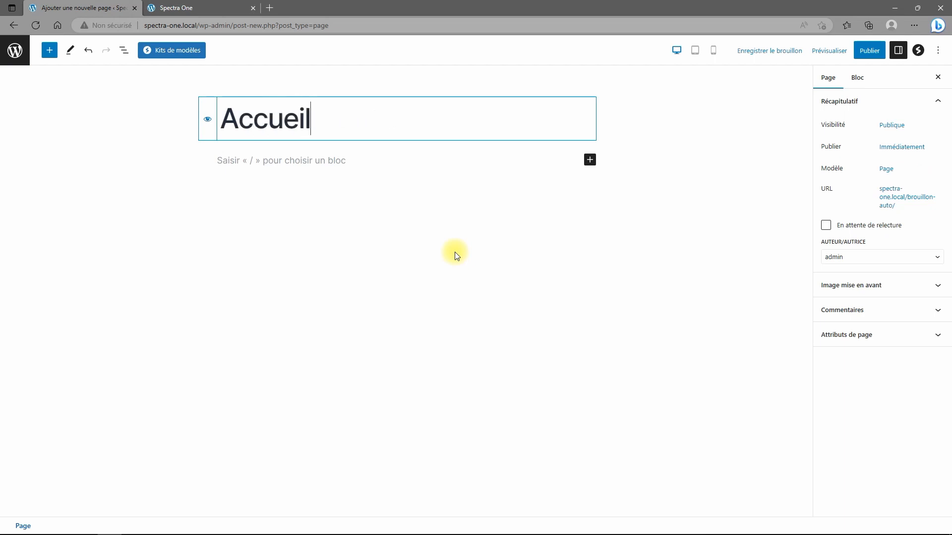
{"action": "left_click", "coordinate": [870, 53]}
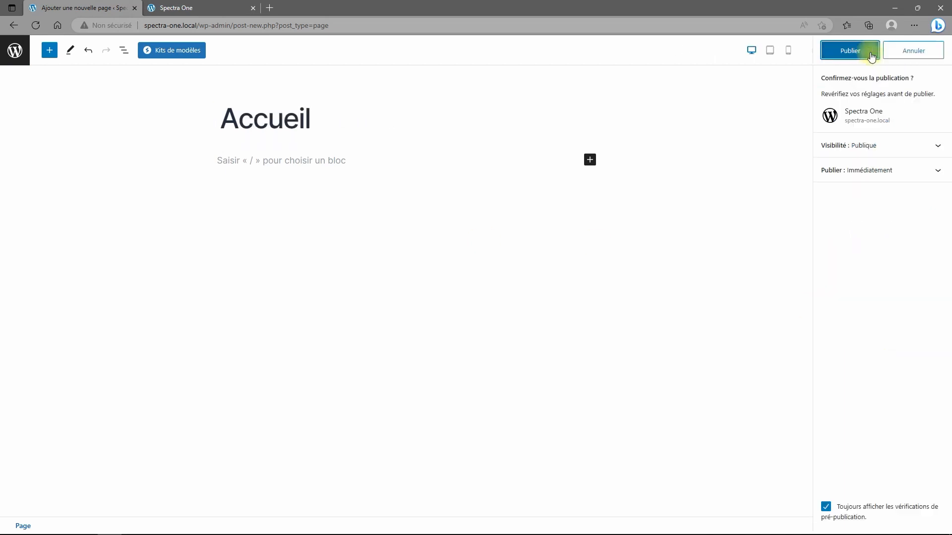
{"action": "left_click", "coordinate": [826, 56]}
Add another new page titled "Services" and publish it
{"action": "left_click", "coordinate": [912, 168]}
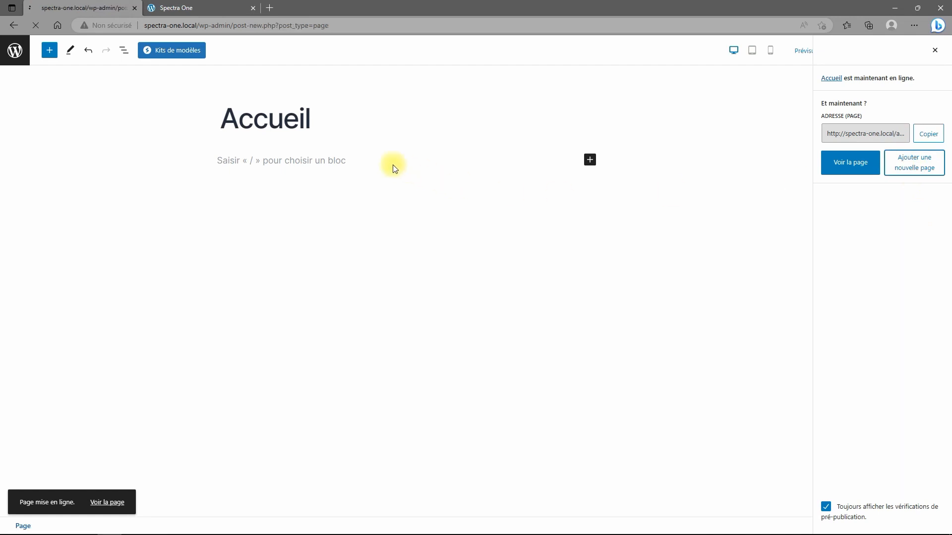
{"action": "type", "text": "S"}
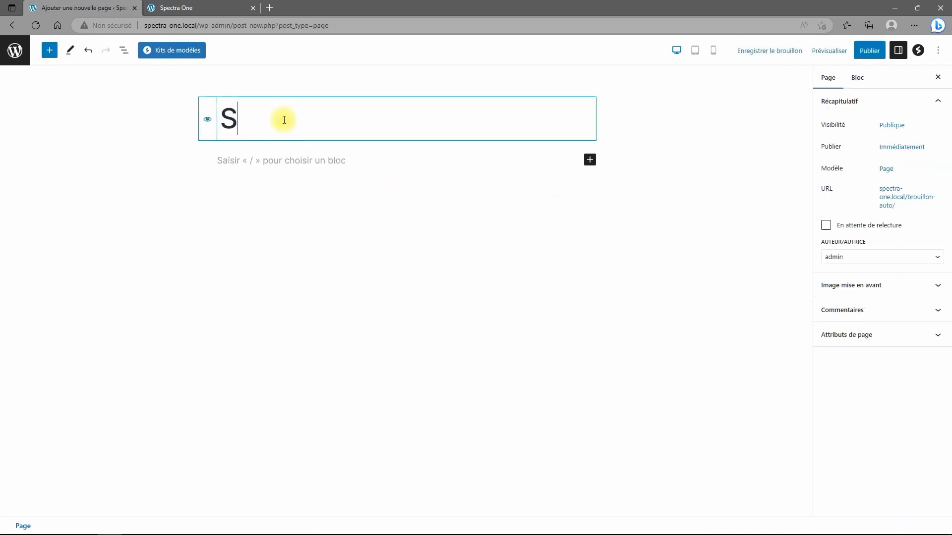
{"action": "type", "text": "ervices"}
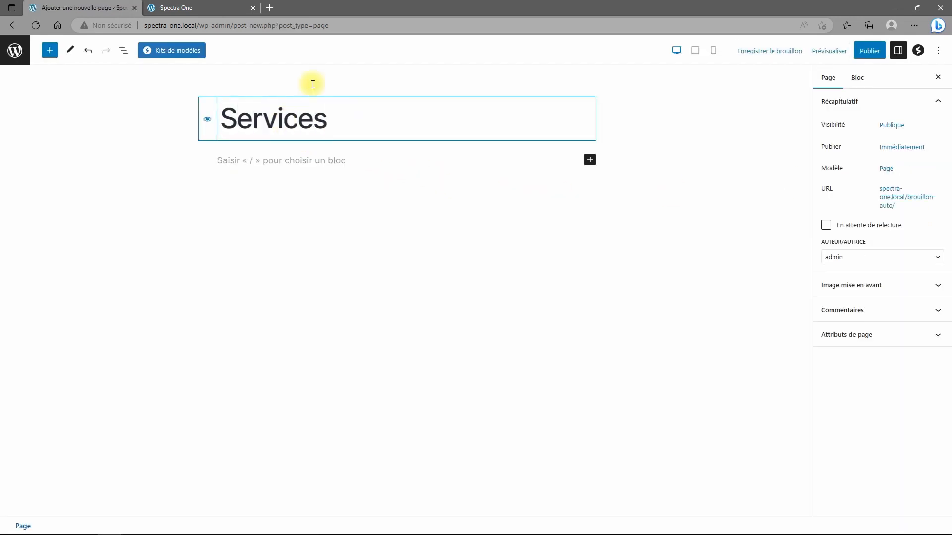
{"action": "left_click", "coordinate": [868, 53]}
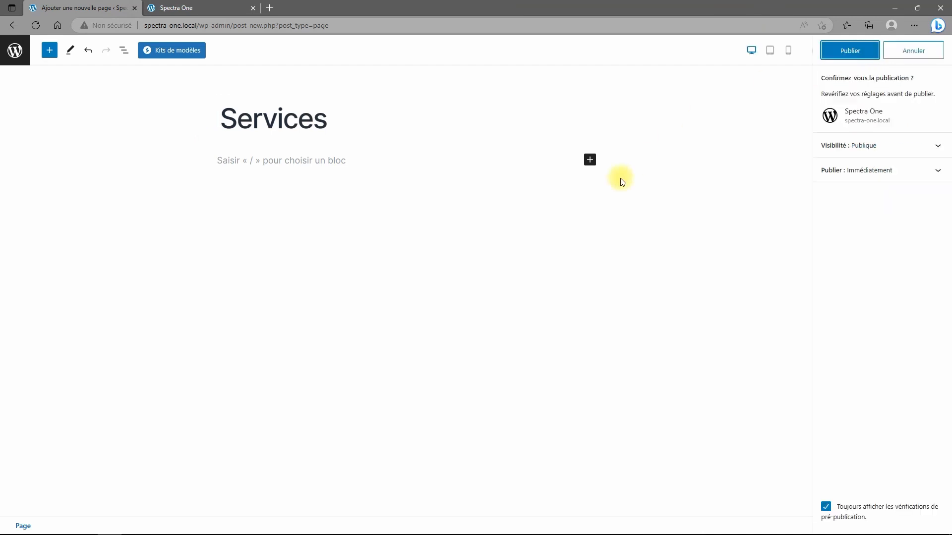
{"action": "left_click", "coordinate": [849, 51]}
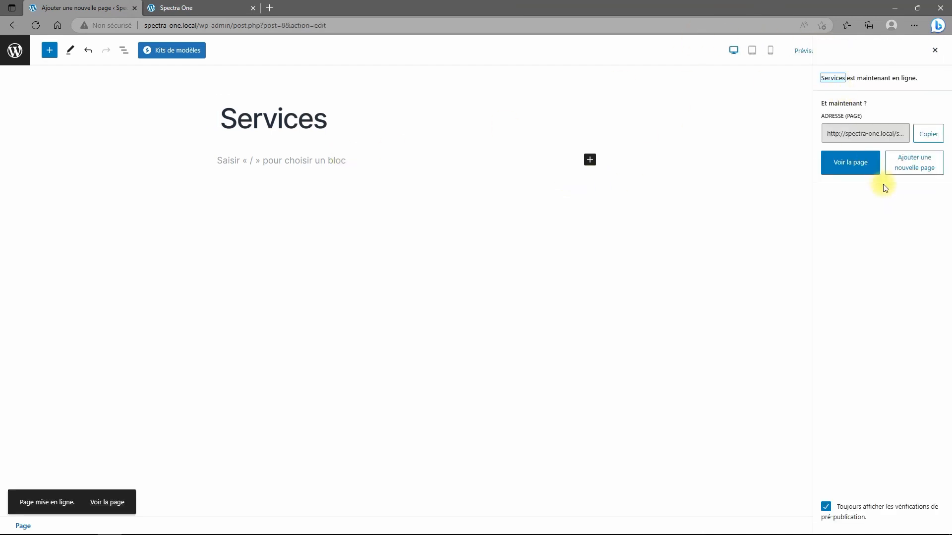
Add a new page titled "Maintenance" and publish it
{"action": "left_click", "coordinate": [910, 168]}
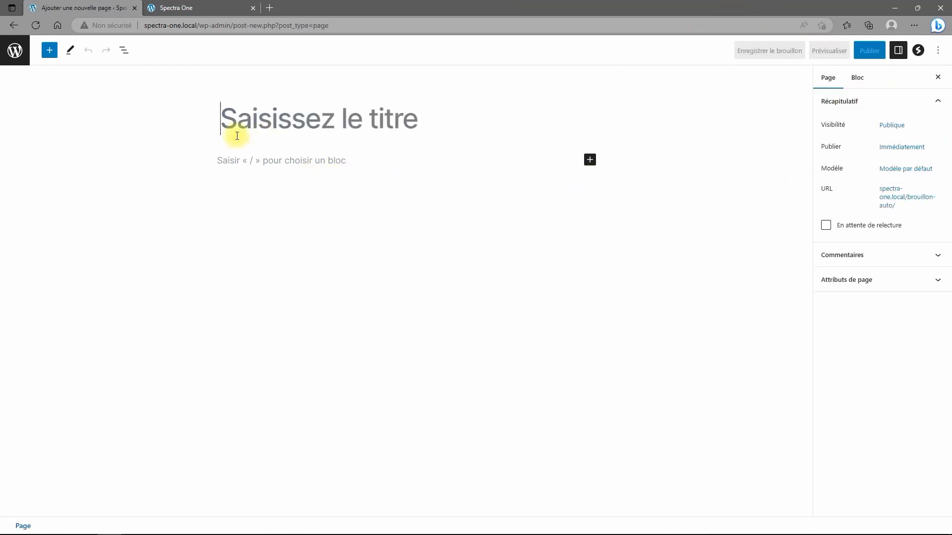
{"action": "type", "text": "Mai"}
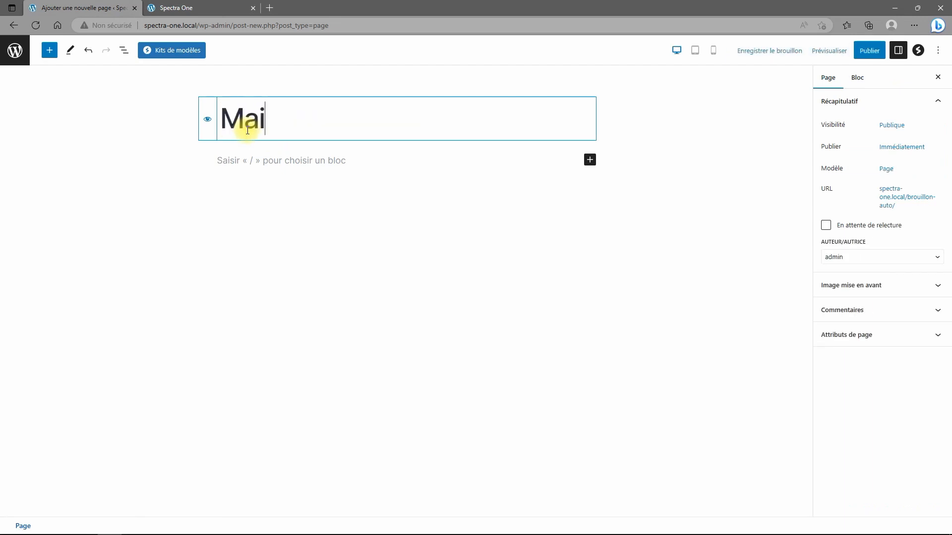
{"action": "type", "text": "ntenance"}
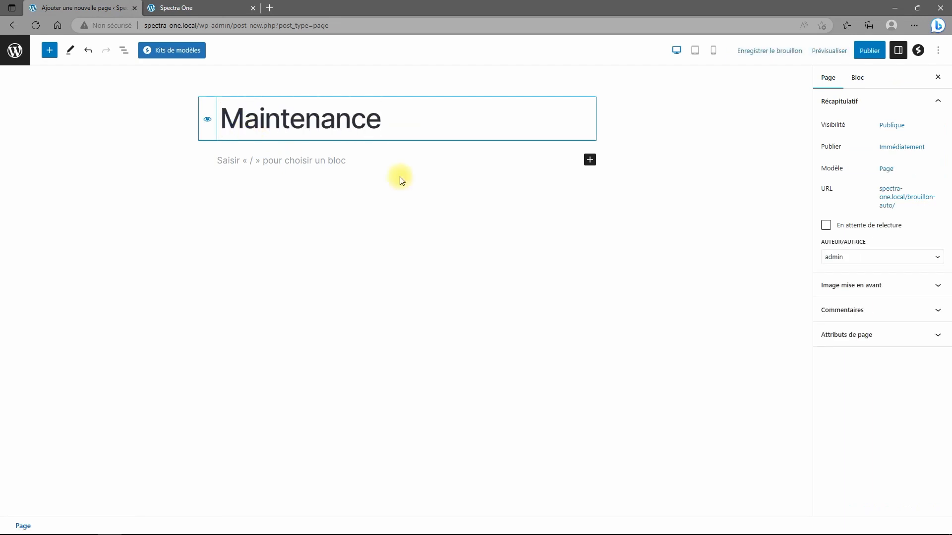
{"action": "left_click", "coordinate": [869, 51]}
{"action": "left_click", "coordinate": [862, 50]}
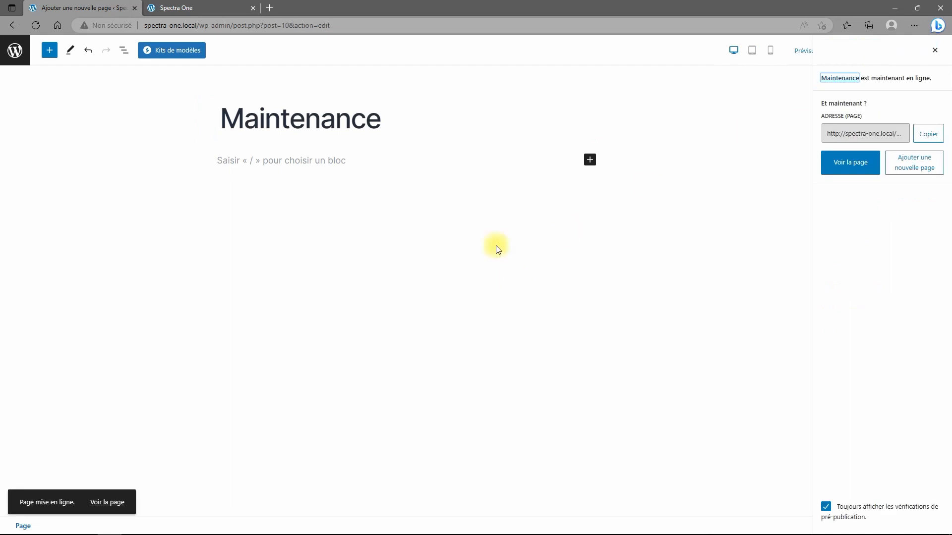
Add a new page titled "Contact" and publish it
{"action": "left_click", "coordinate": [907, 165]}
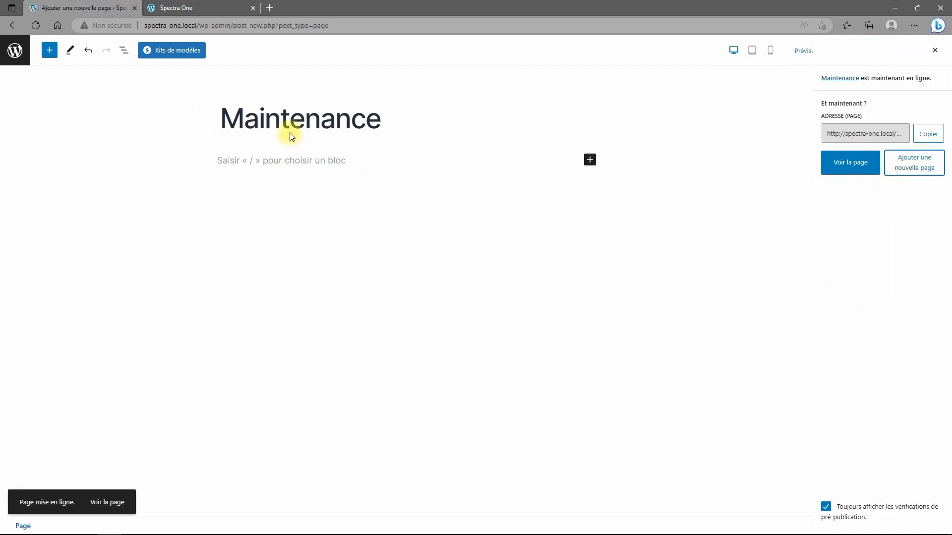
{"action": "type", "text": "Conta"}
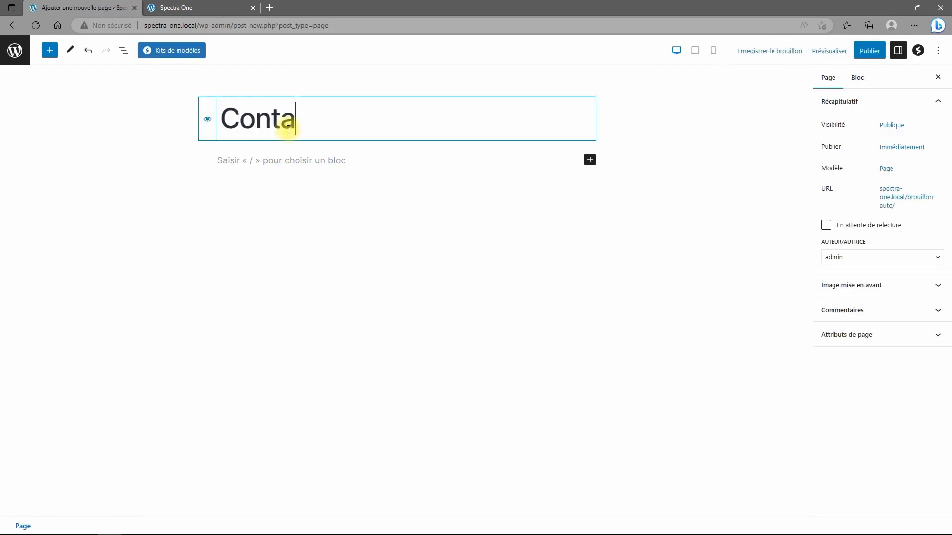
{"action": "type", "text": "ct"}
{"action": "left_click", "coordinate": [869, 50]}
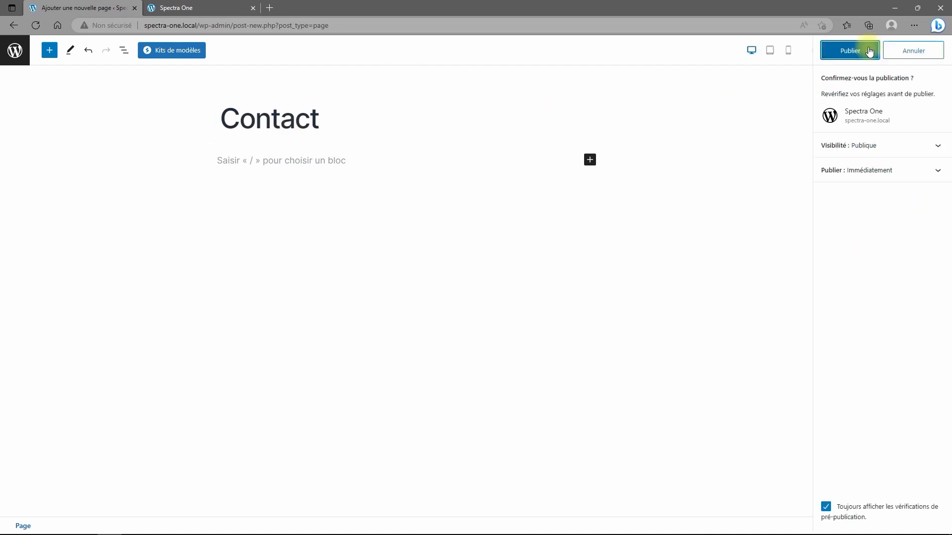
{"action": "left_click", "coordinate": [869, 50]}
Add a new page titled "Actualités", publish it and return to the list of pages
{"action": "left_click", "coordinate": [909, 157]}
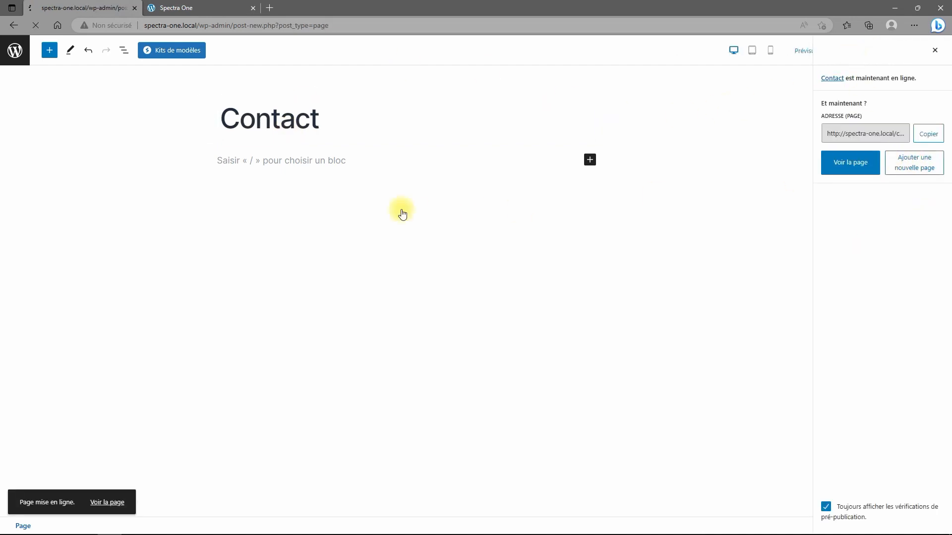
{"action": "type", "text": "A"}
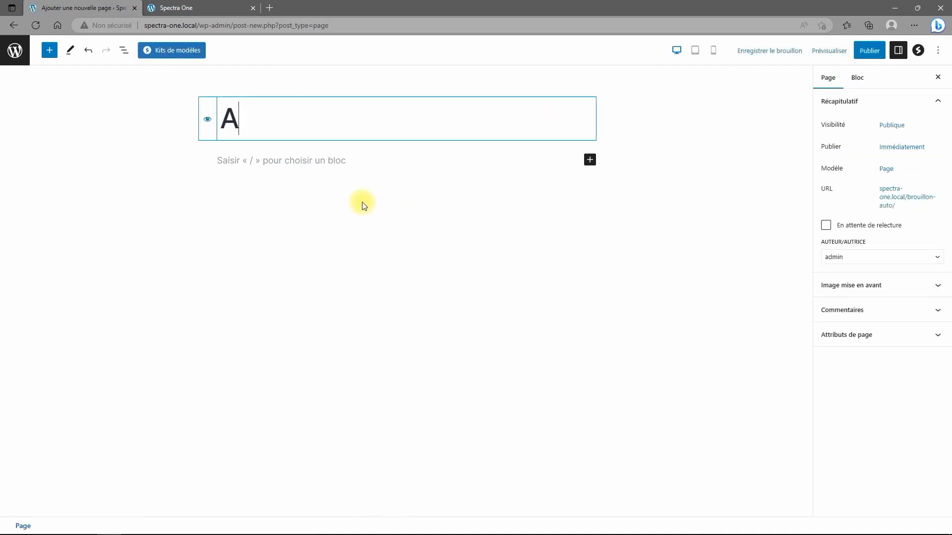
{"action": "type", "text": "ctual"}
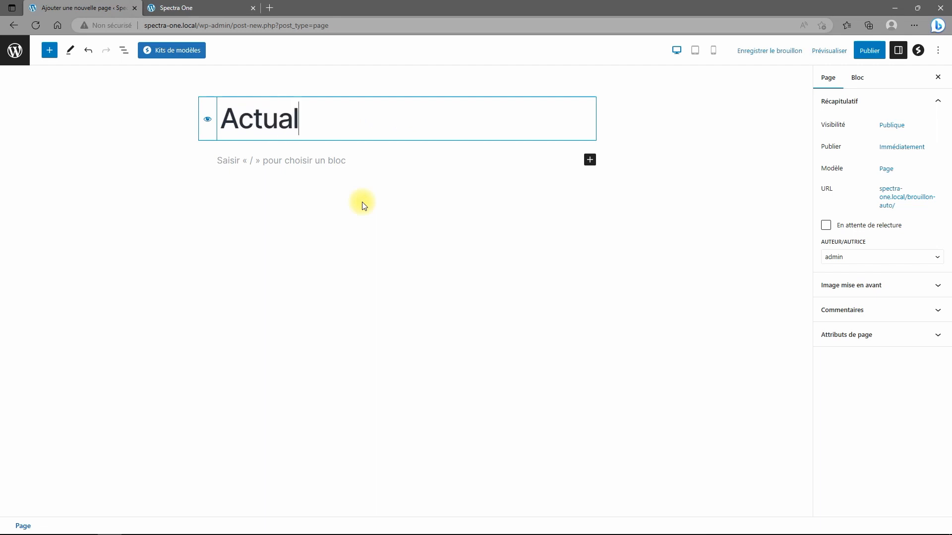
{"action": "type", "text": "ités"}
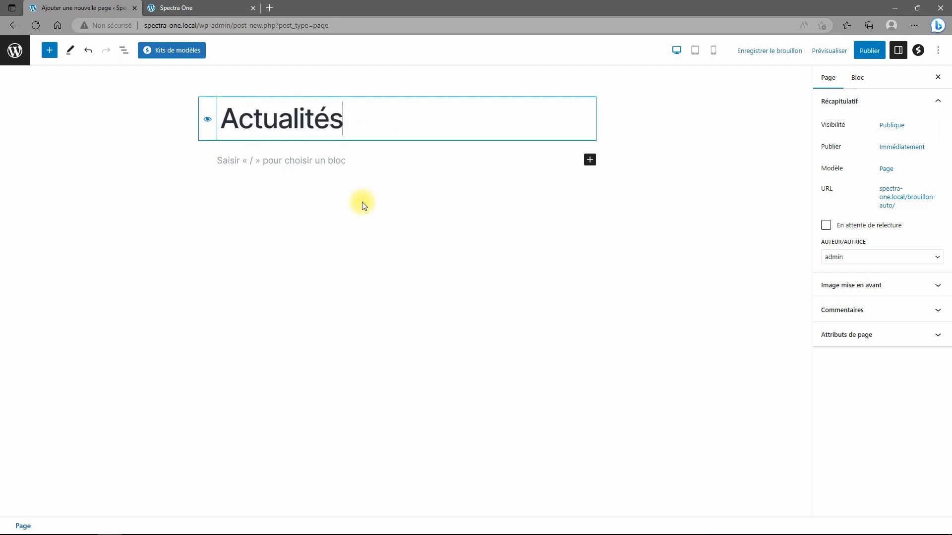
{"action": "left_click", "coordinate": [876, 52]}
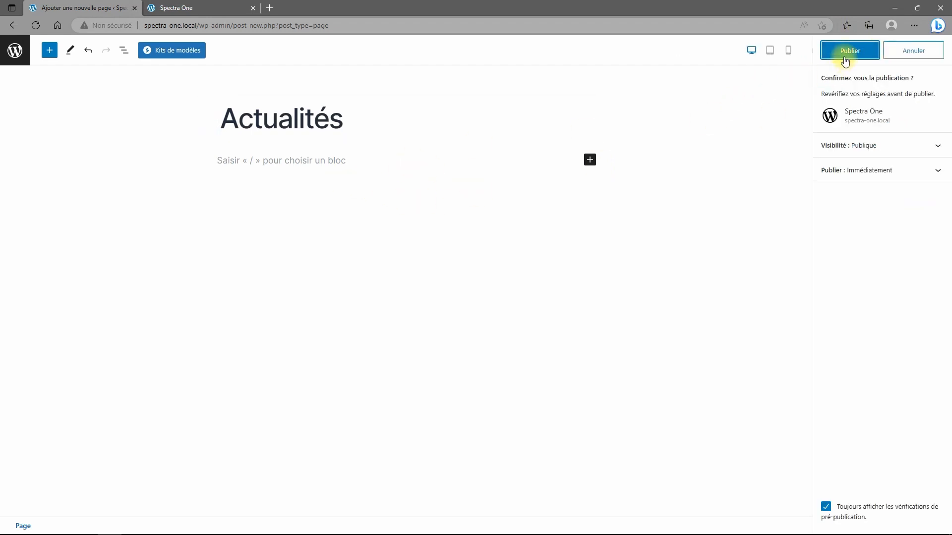
{"action": "left_click", "coordinate": [845, 60]}
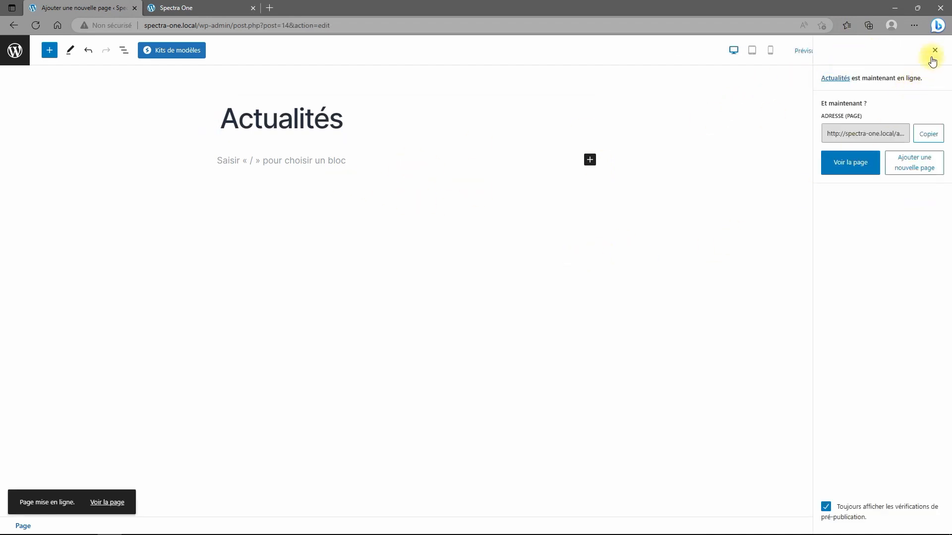
{"action": "left_click", "coordinate": [933, 51]}
{"action": "left_click", "coordinate": [12, 54]}
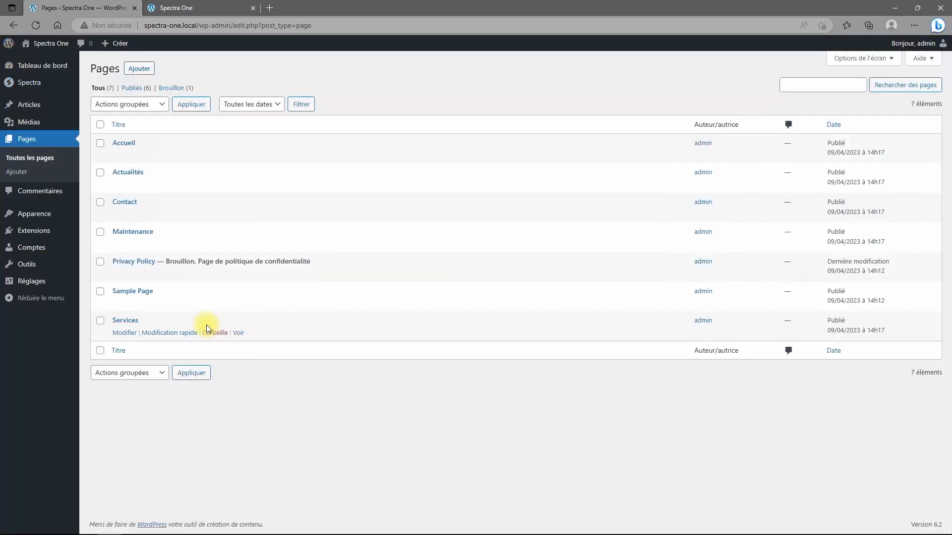
In the reading settings, use a static homepage with Accueil as homepage and Actualités as posts page, and save the changes
{"action": "left_click", "coordinate": [28, 283]}
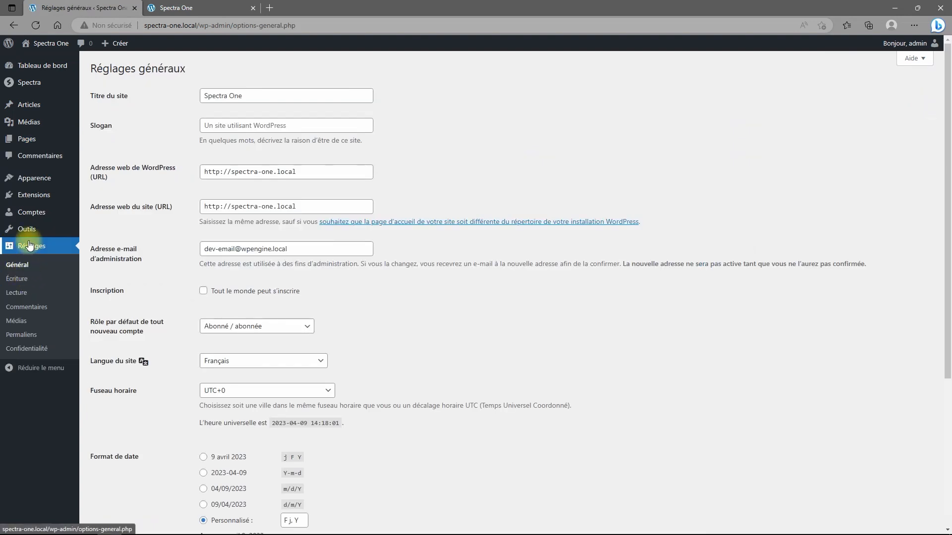
{"action": "left_click", "coordinate": [17, 294]}
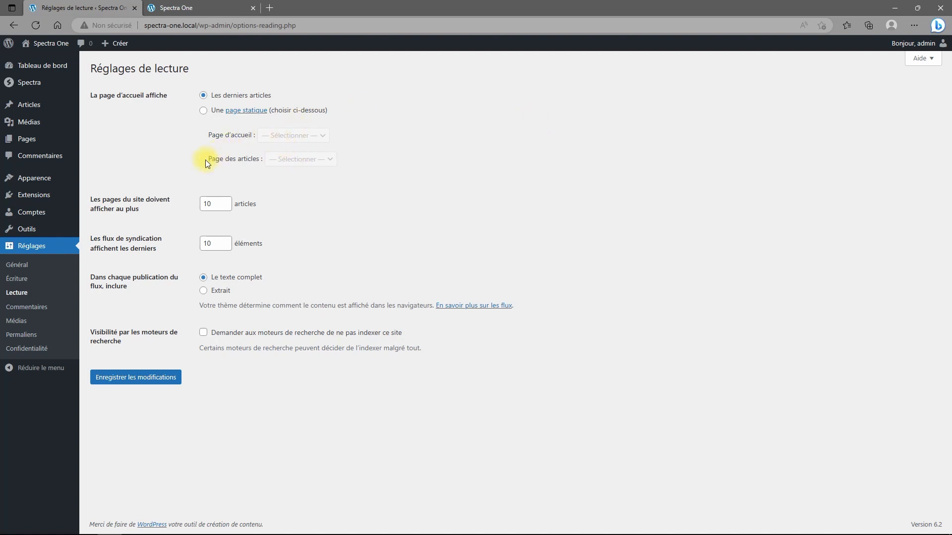
{"action": "left_click", "coordinate": [209, 112]}
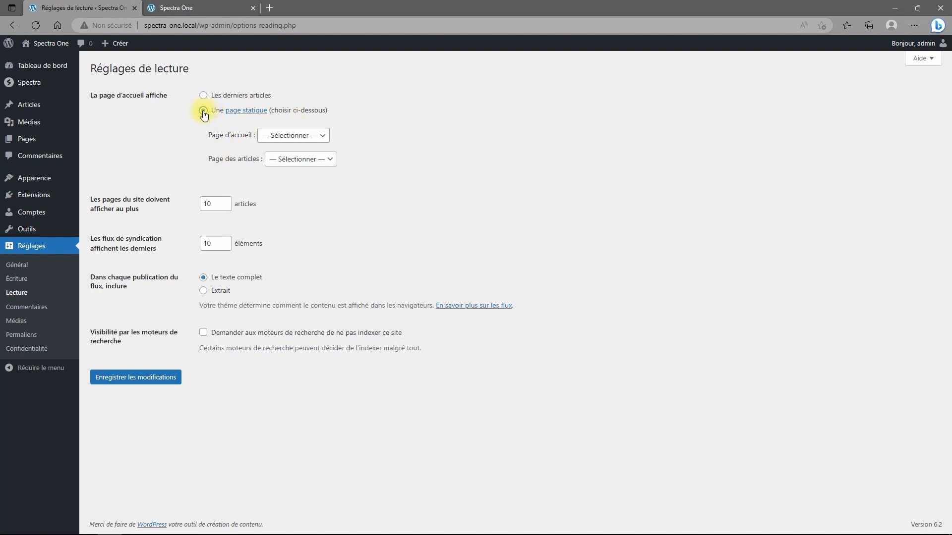
{"action": "left_click", "coordinate": [307, 136]}
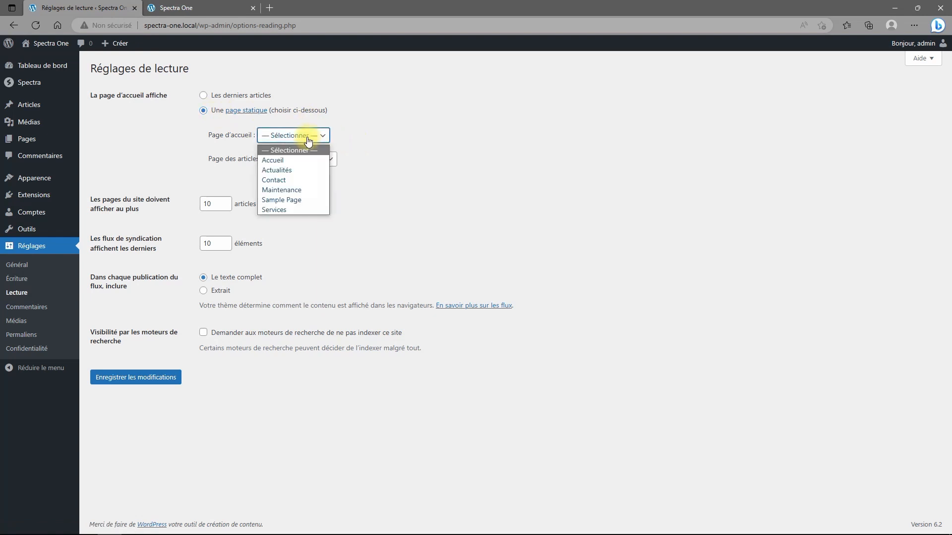
{"action": "left_click", "coordinate": [281, 158]}
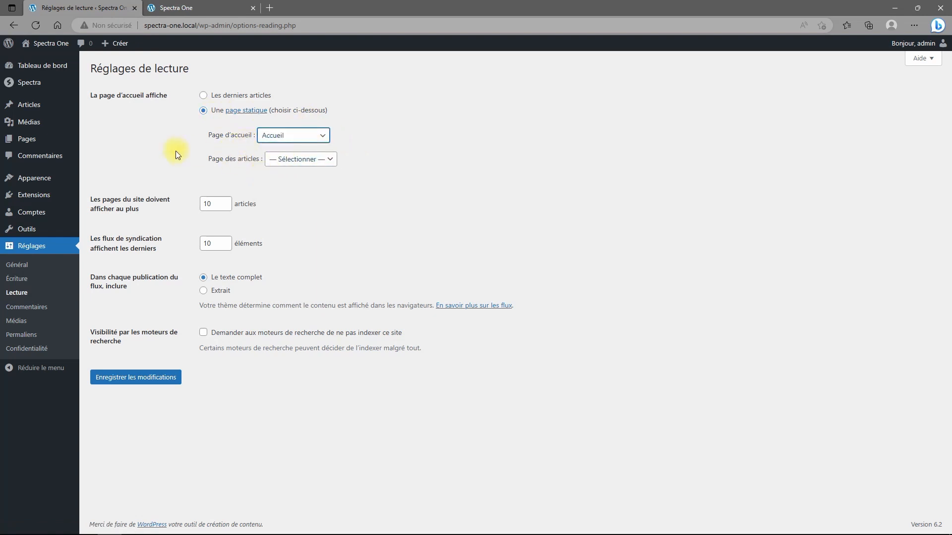
{"action": "left_click", "coordinate": [286, 158]}
{"action": "left_click", "coordinate": [289, 196]}
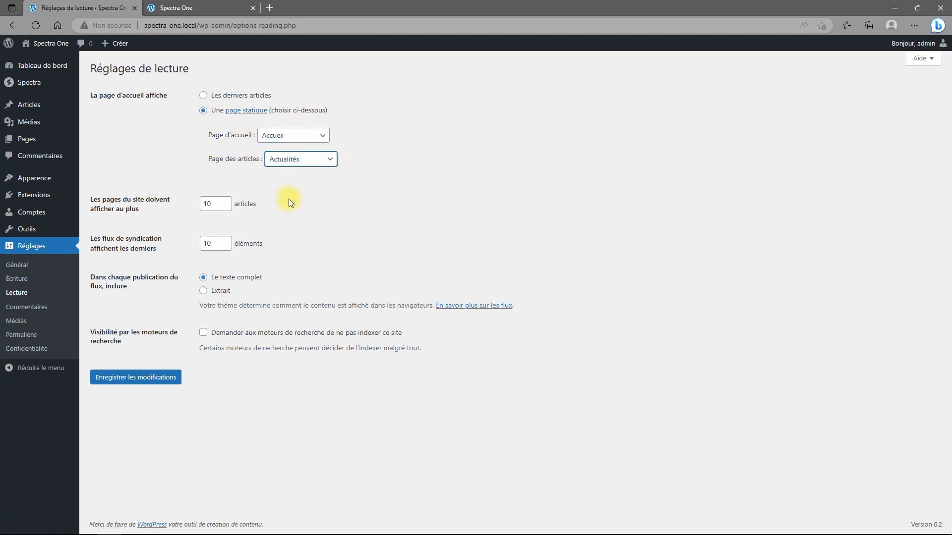
{"action": "left_click", "coordinate": [132, 378]}
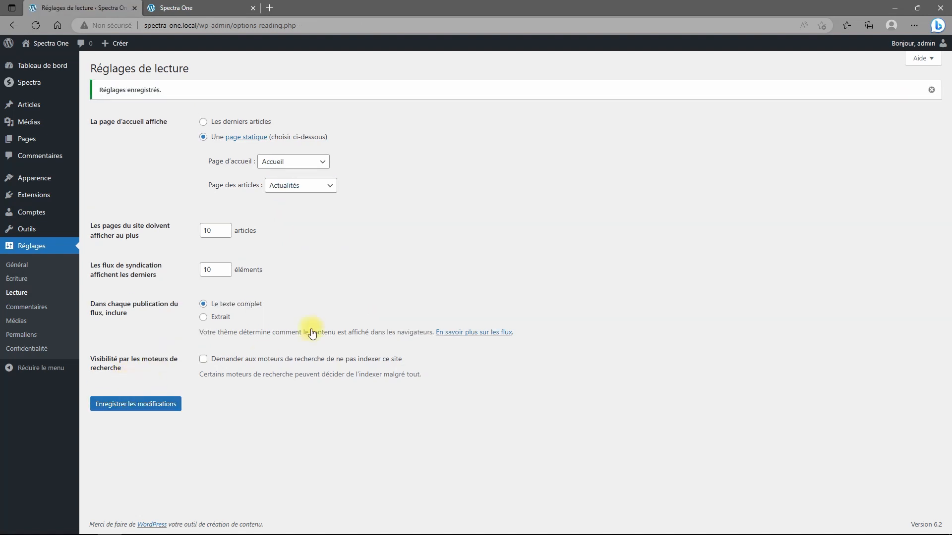
Look at the comment settings and save the permalink settings with the "Titre de la publication" structure
{"action": "left_click", "coordinate": [28, 307]}
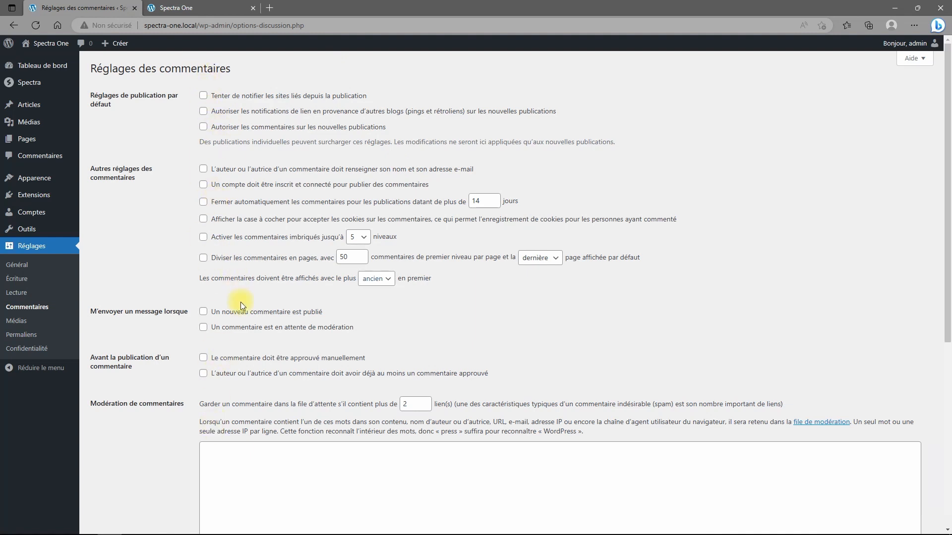
{"action": "left_click", "coordinate": [20, 340]}
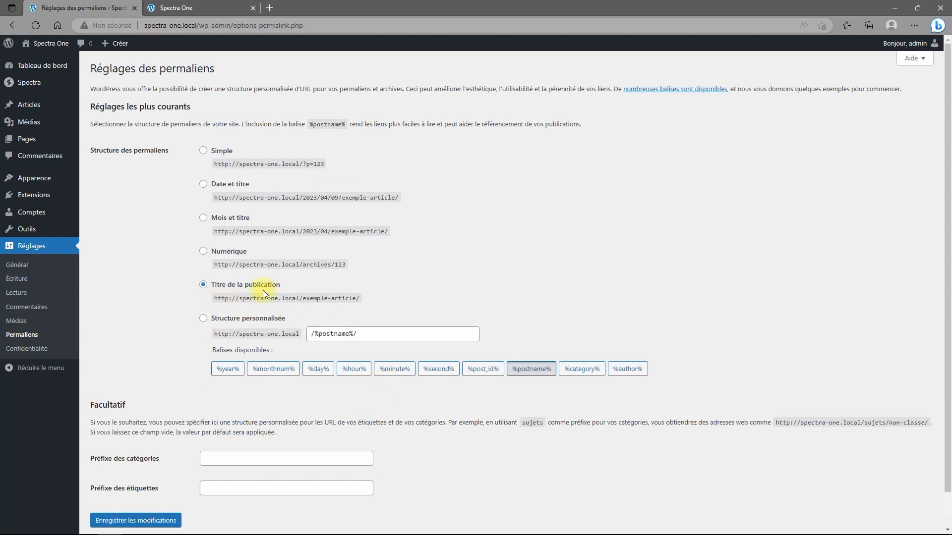
{"action": "left_click", "coordinate": [143, 520]}
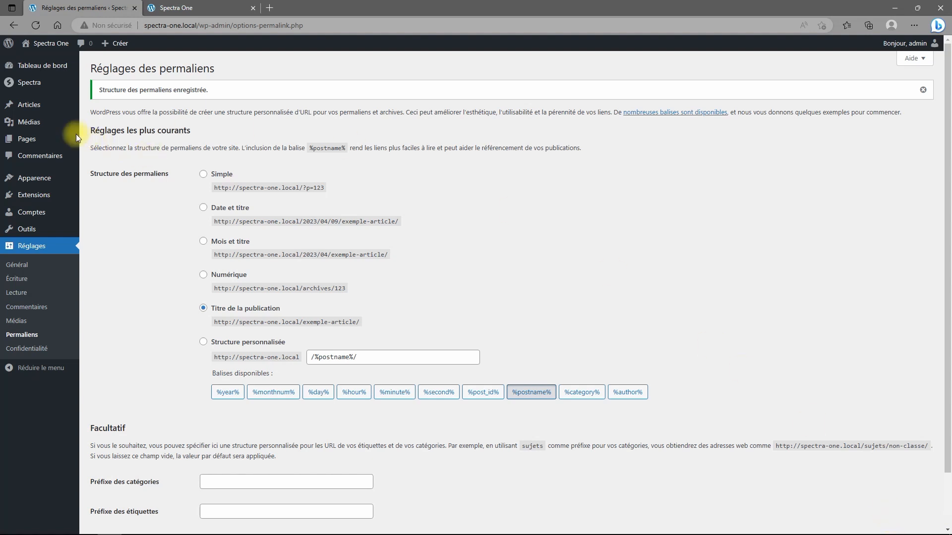
Examine the Spectra plugin settings for editor options, asset generation, templates and version control, including the versions offered for rollback
{"action": "left_click", "coordinate": [29, 84]}
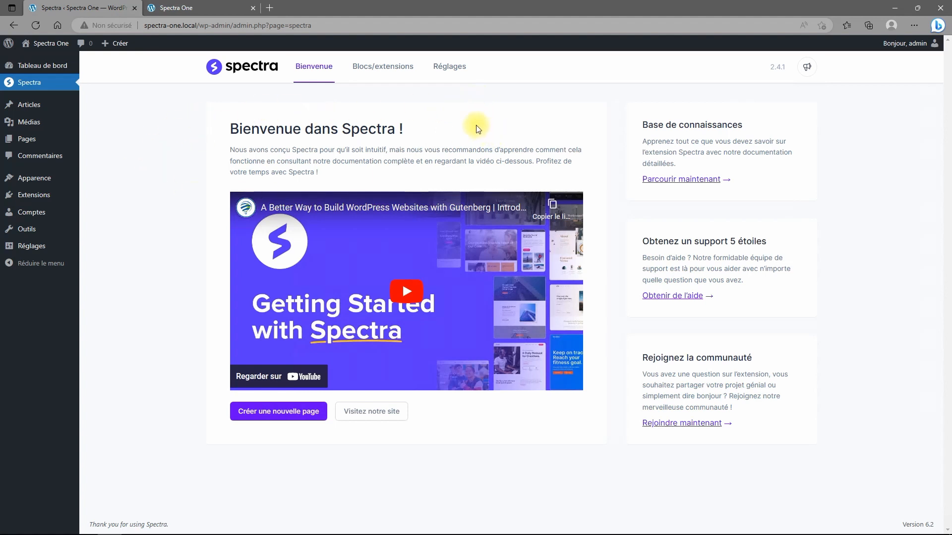
{"action": "left_click", "coordinate": [446, 69]}
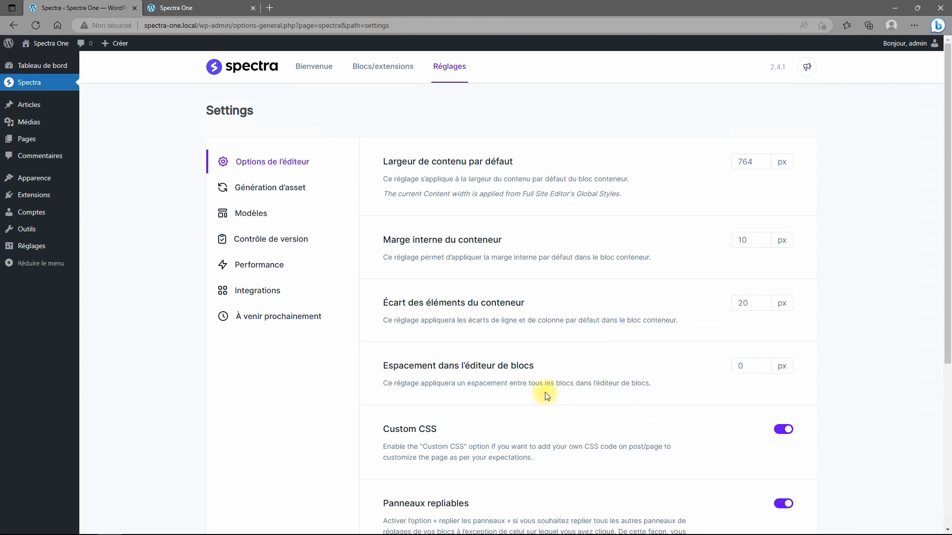
{"action": "scroll", "coordinate": [550, 387], "scroll_direction": "down", "scroll_amount": 3}
{"action": "scroll", "coordinate": [574, 377], "scroll_direction": "down", "scroll_amount": 2}
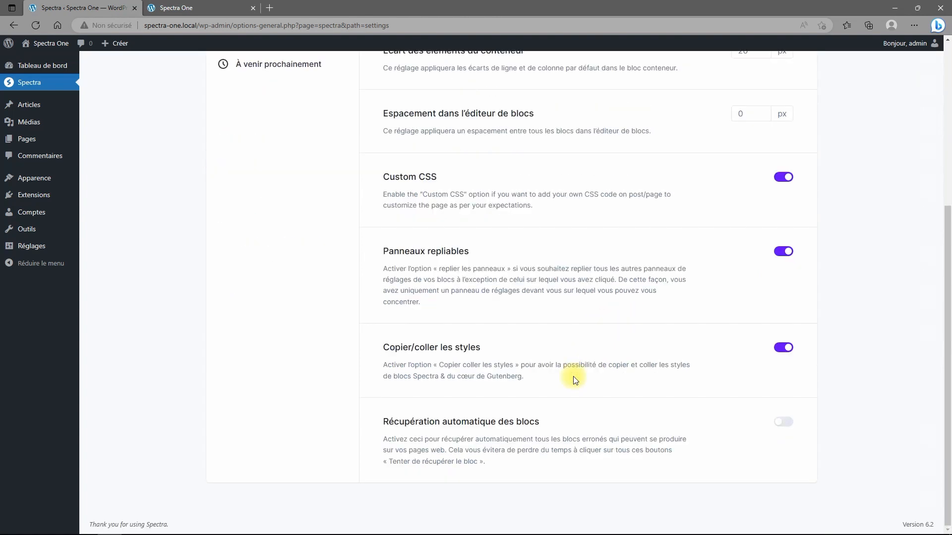
{"action": "scroll", "coordinate": [575, 379], "scroll_direction": "up", "scroll_amount": 5}
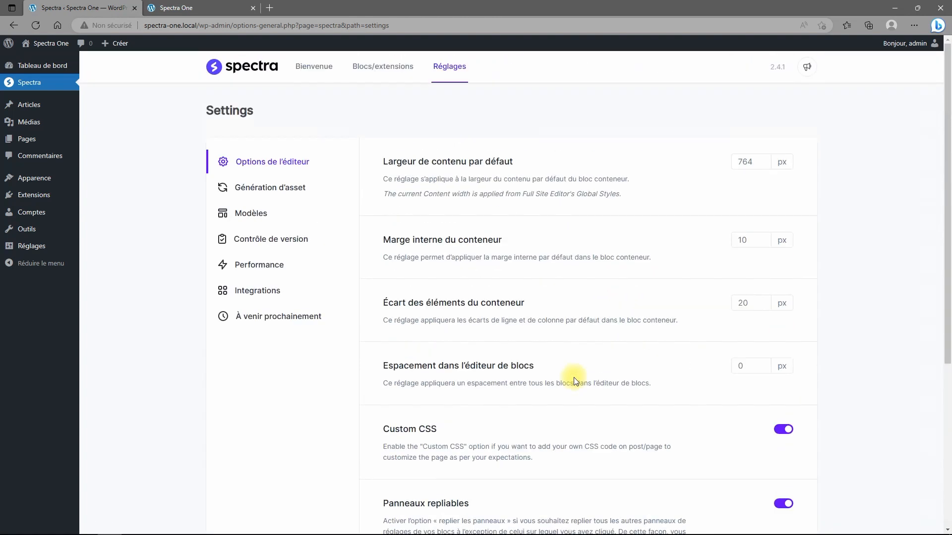
{"action": "left_click", "coordinate": [291, 192]}
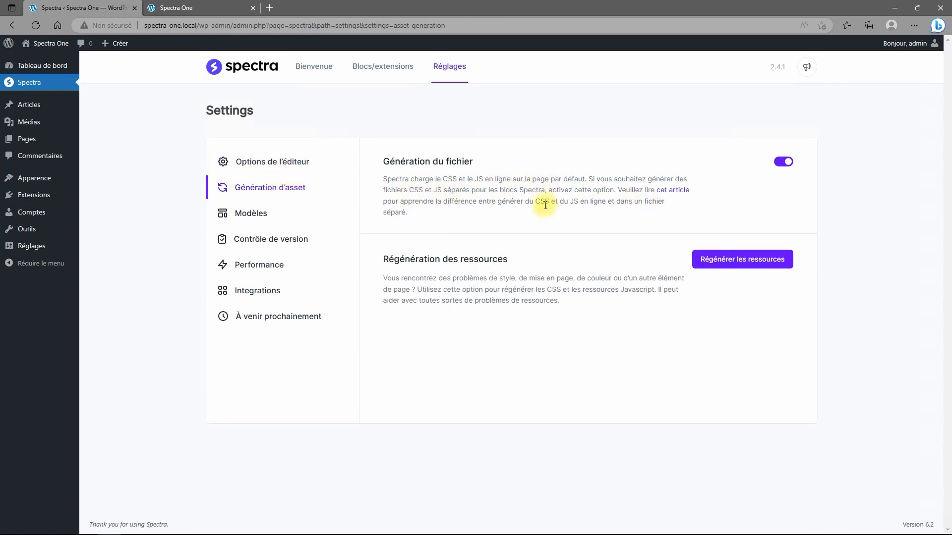
{"action": "left_click", "coordinate": [246, 219]}
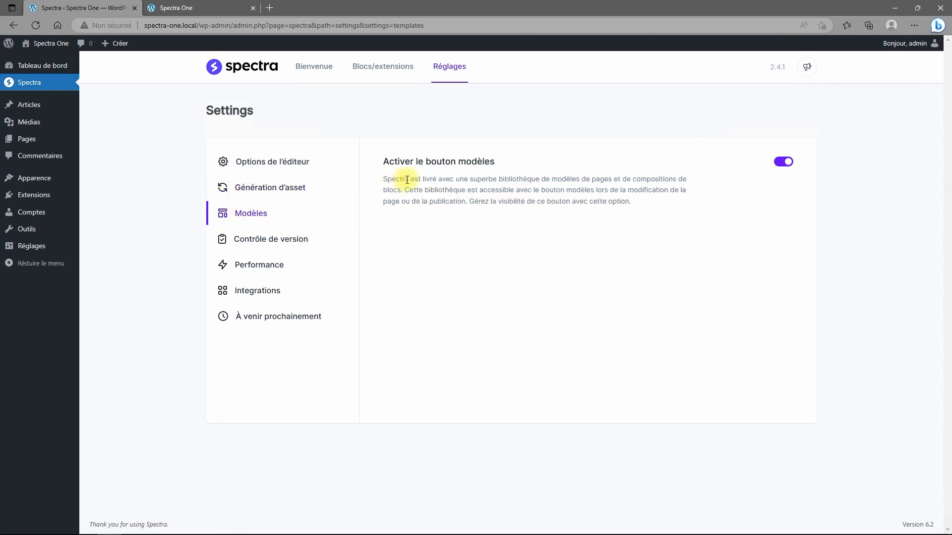
{"action": "left_click", "coordinate": [246, 241]}
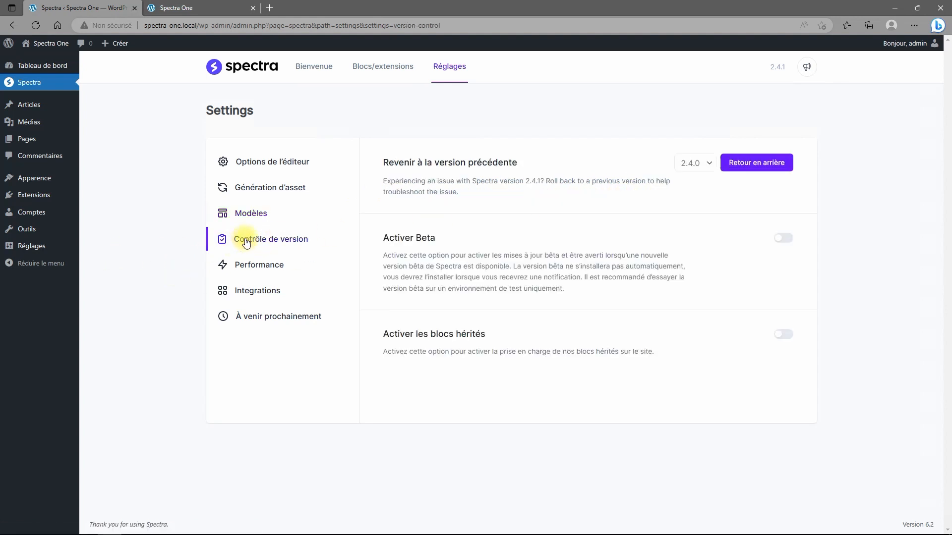
{"action": "left_click", "coordinate": [710, 164]}
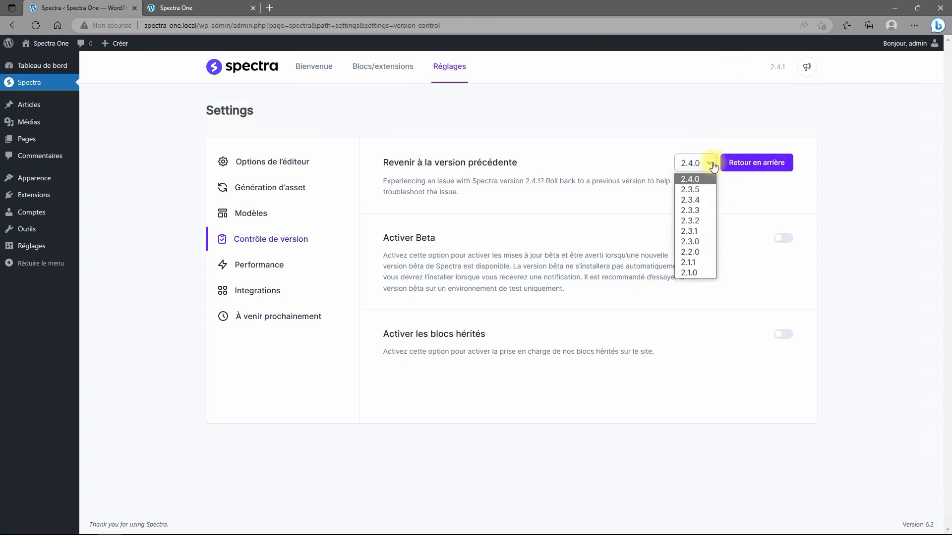
{"action": "left_click", "coordinate": [712, 167]}
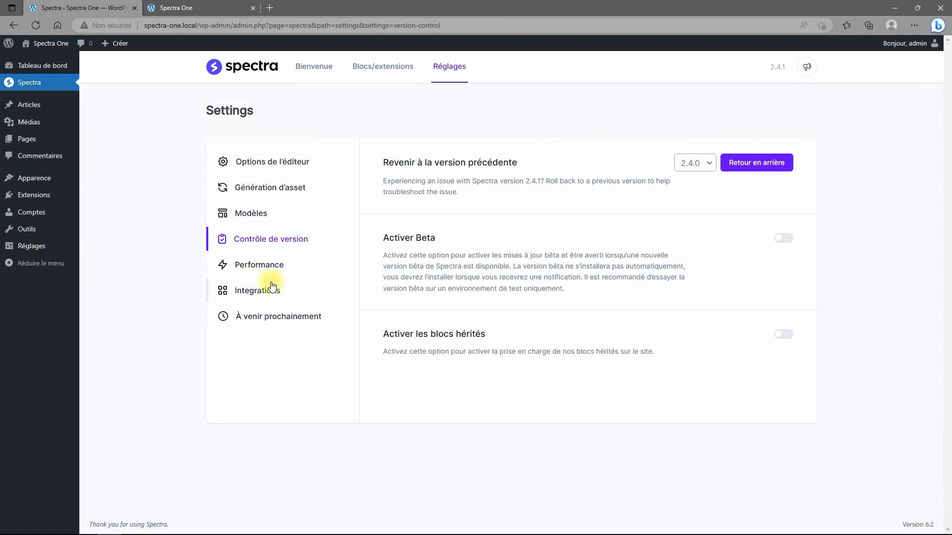
In Spectra's performance settings, enable loading Google Fonts locally and preloading the local fonts
{"action": "left_click", "coordinate": [267, 266]}
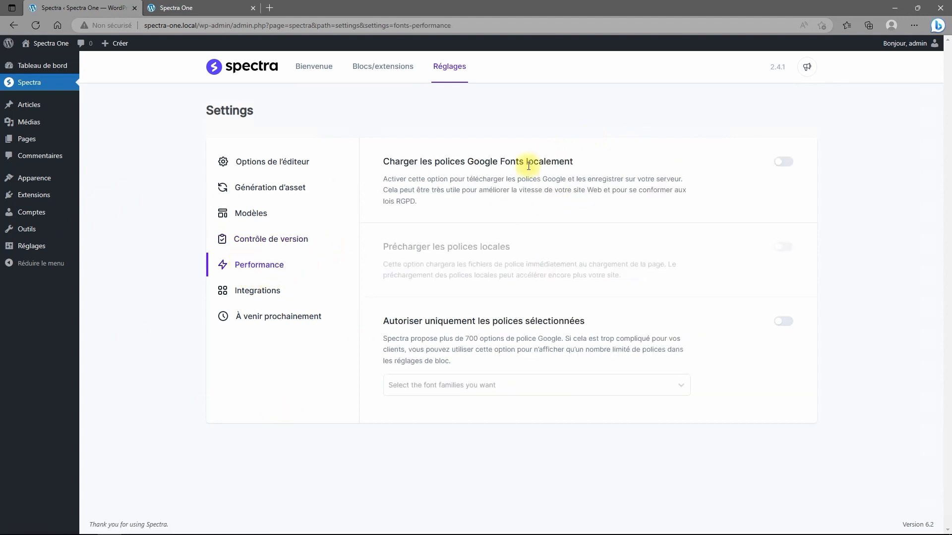
{"action": "left_click", "coordinate": [781, 162]}
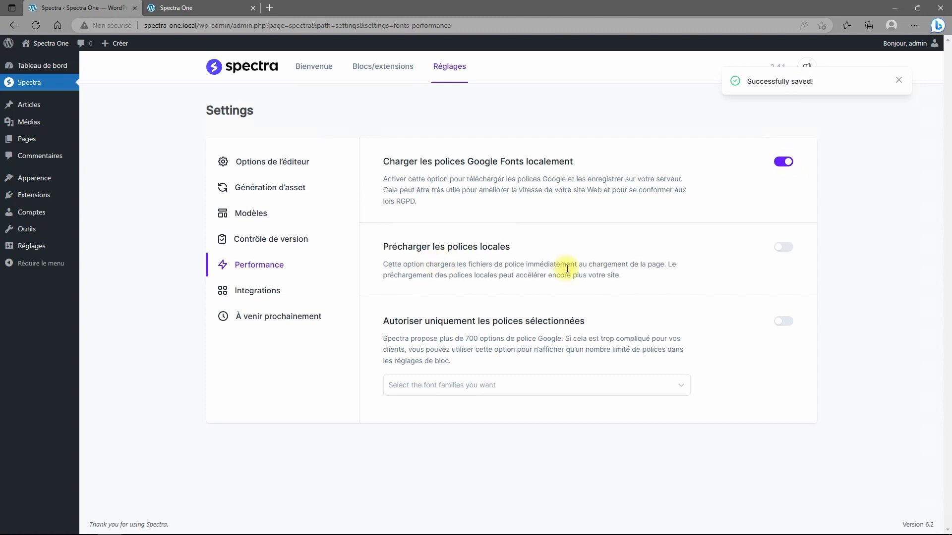
{"action": "left_click", "coordinate": [783, 246]}
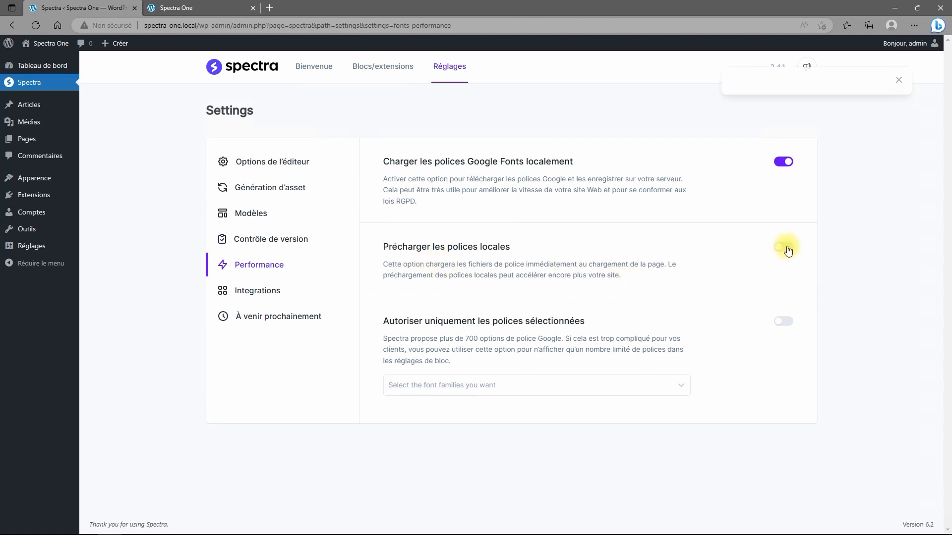
Check Spectra's integrations settings, choose Maintenance as the coming-soon page and toggle the coming-soon mode
{"action": "left_click", "coordinate": [245, 297]}
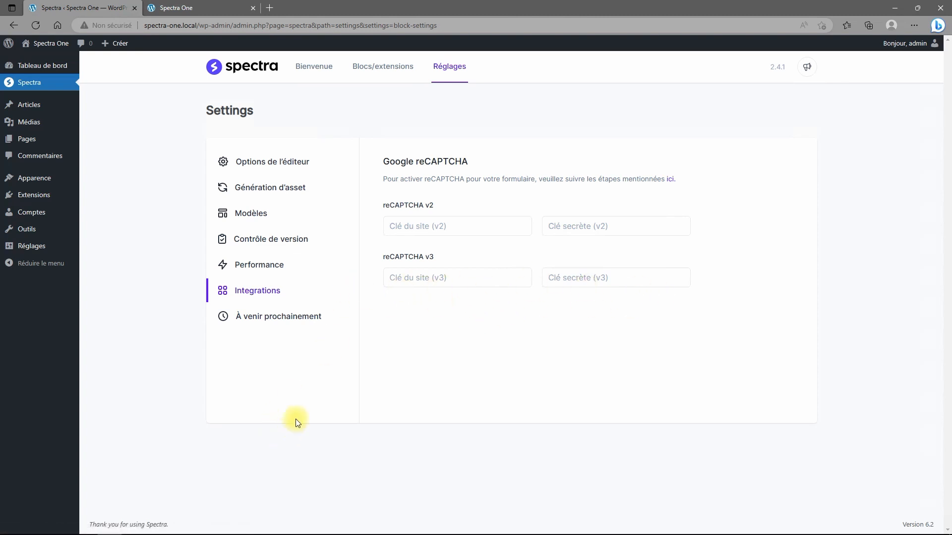
{"action": "left_click", "coordinate": [300, 324]}
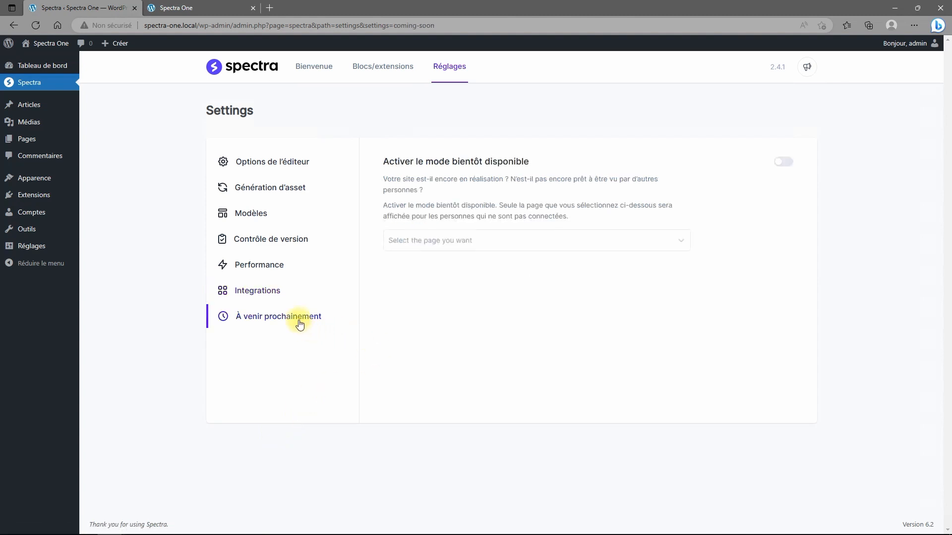
{"action": "left_click", "coordinate": [643, 242]}
{"action": "left_click", "coordinate": [408, 301]}
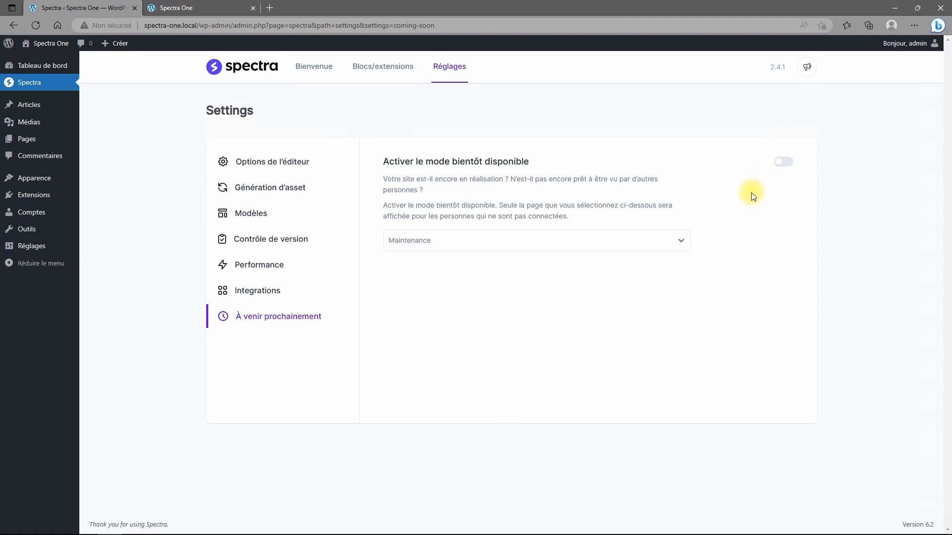
{"action": "left_click", "coordinate": [785, 165]}
{"action": "left_click", "coordinate": [788, 165]}
{"action": "left_click", "coordinate": [782, 163]}
View the list of posts and open the site editor for the theme's appearance
{"action": "left_click", "coordinate": [20, 104]}
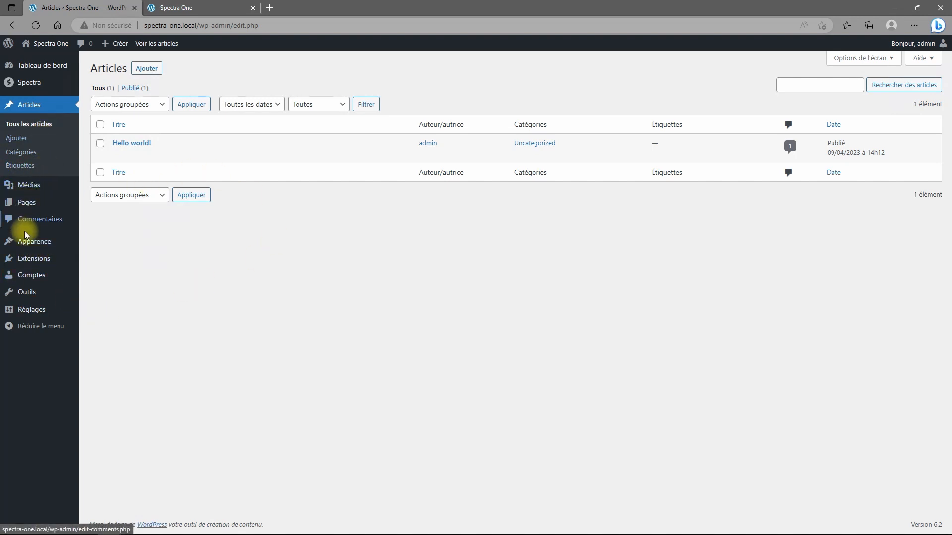
{"action": "mouse_move", "coordinate": [30, 242]}
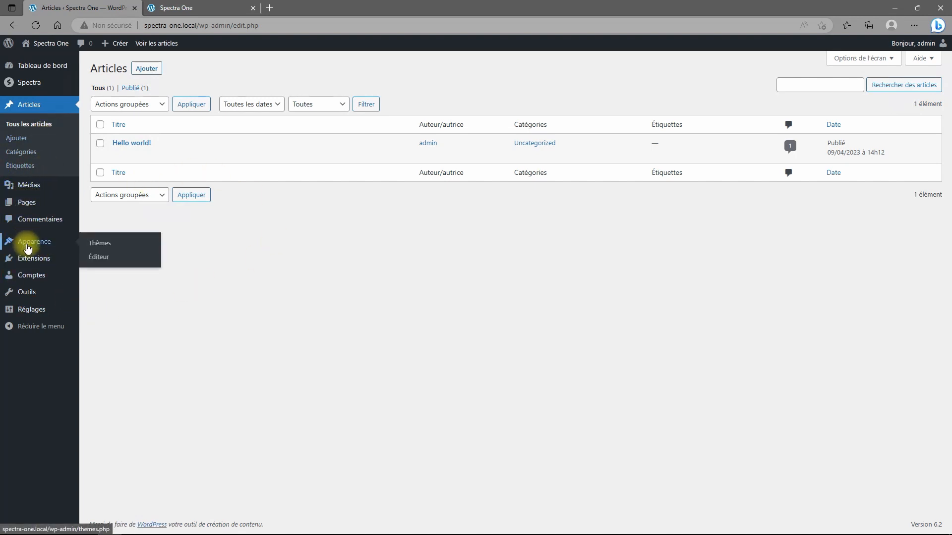
{"action": "left_click", "coordinate": [98, 256]}
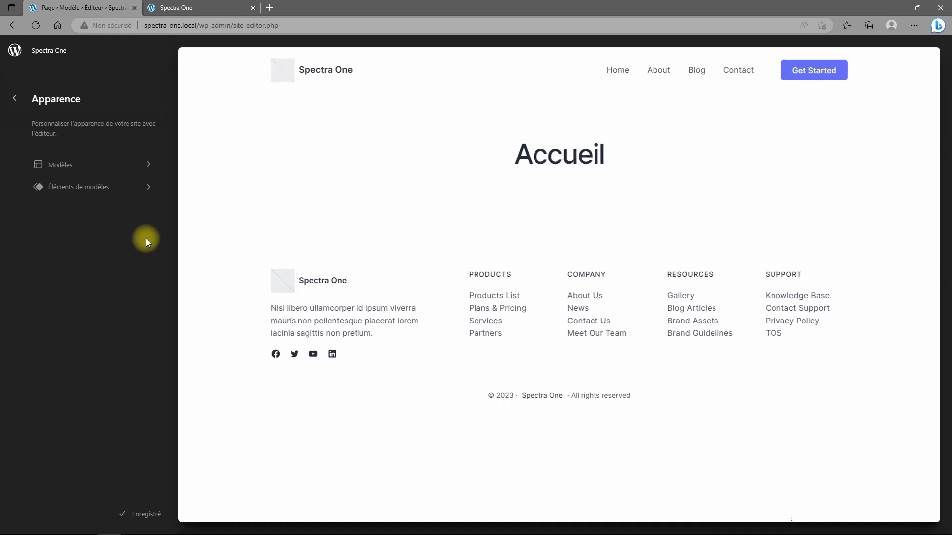
Open the theme's Header template part for editing
{"action": "left_click", "coordinate": [64, 192]}
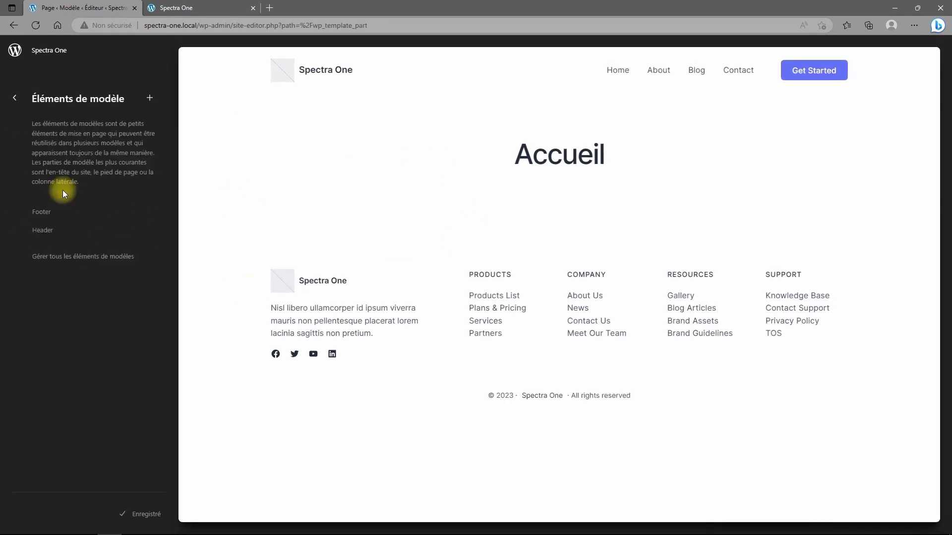
{"action": "left_click", "coordinate": [42, 231]}
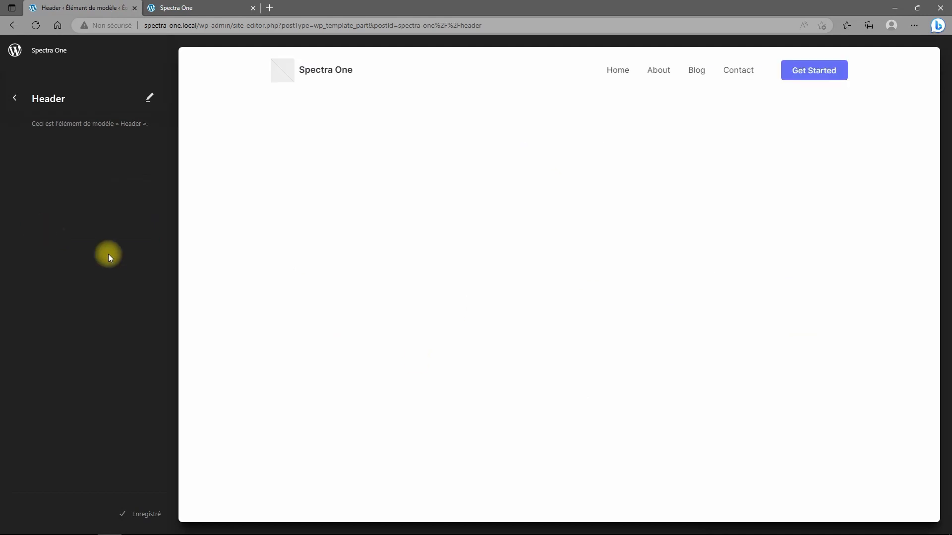
{"action": "left_click", "coordinate": [526, 67]}
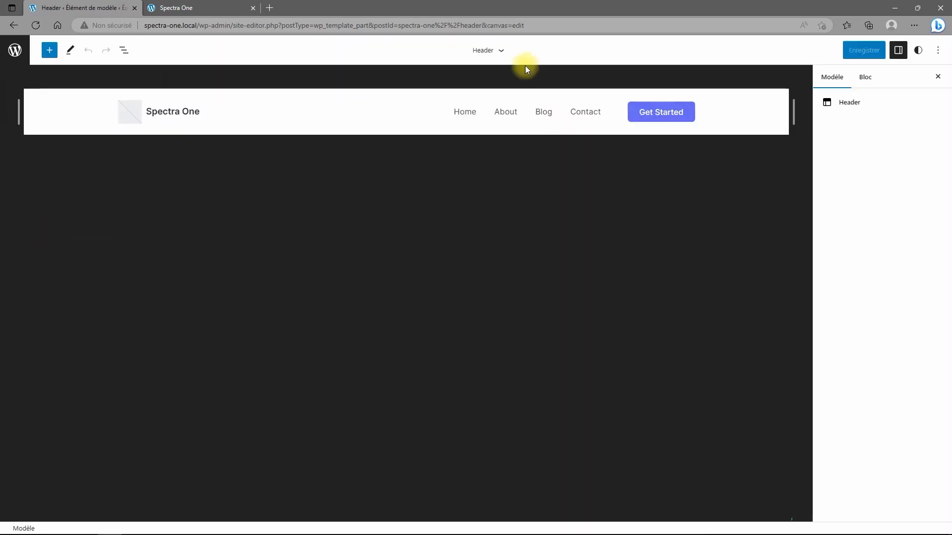
Show the header's block structure and expand the group, its rows and the navigation block down to the individual links
{"action": "left_click", "coordinate": [124, 52]}
{"action": "left_click", "coordinate": [64, 102]}
{"action": "left_click", "coordinate": [10, 102]}
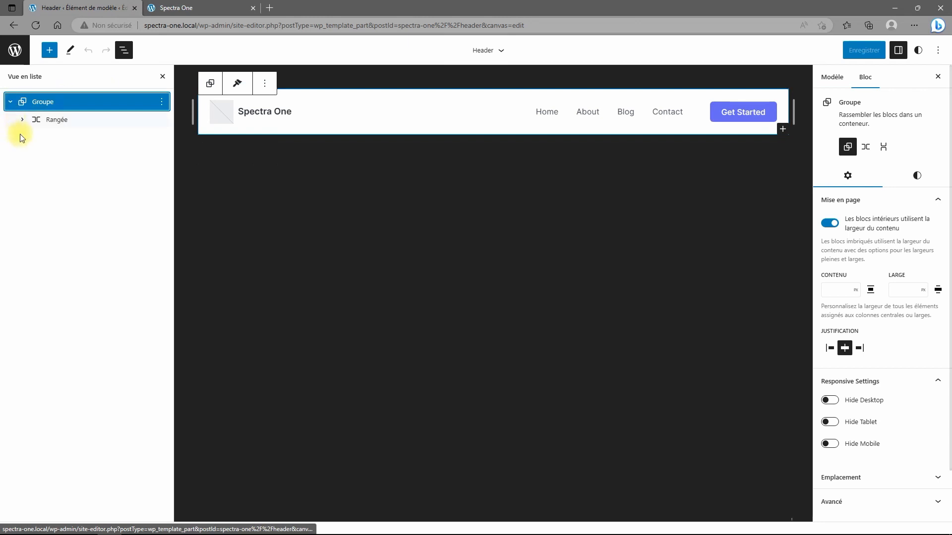
{"action": "left_click", "coordinate": [22, 119]}
{"action": "left_click", "coordinate": [35, 155]}
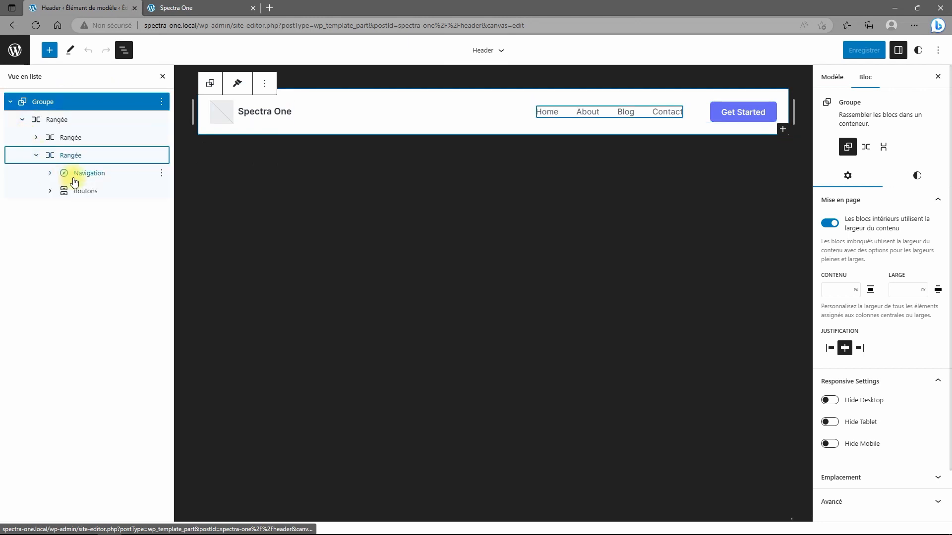
{"action": "left_click", "coordinate": [50, 173]}
Remove the Boutons block holding the Get Started button from the header
{"action": "left_click", "coordinate": [75, 265]}
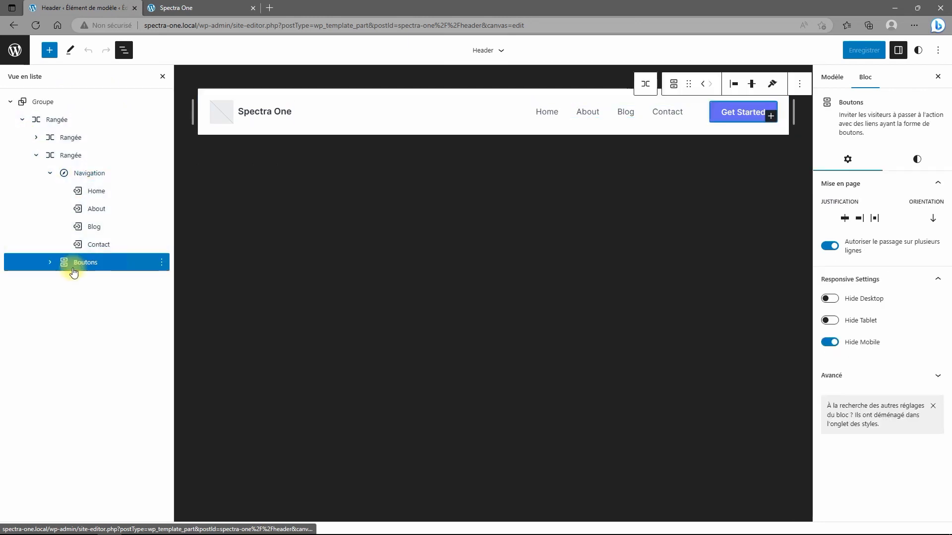
{"action": "right_click", "coordinate": [82, 266]}
{"action": "left_click", "coordinate": [70, 262]}
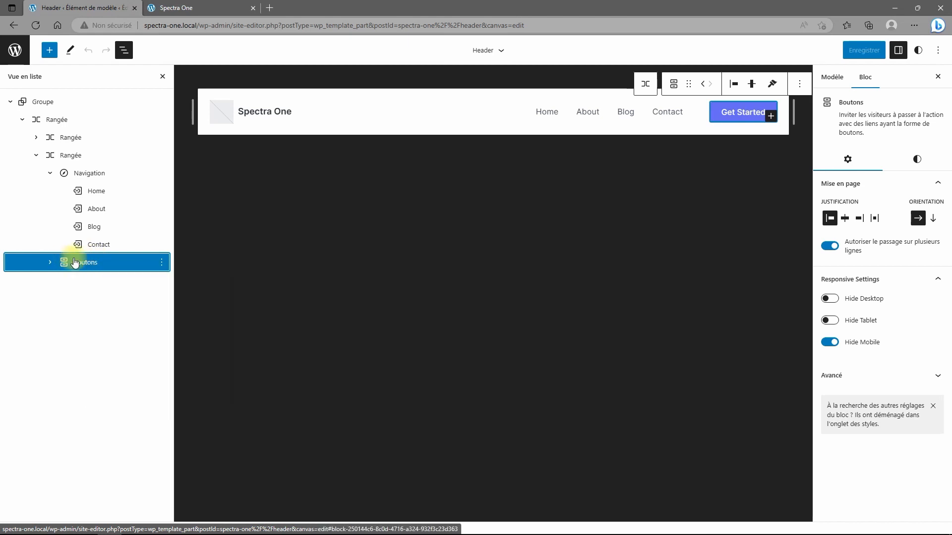
{"action": "left_click", "coordinate": [162, 263]}
{"action": "scroll", "coordinate": [203, 501], "scroll_direction": "down", "scroll_amount": 1}
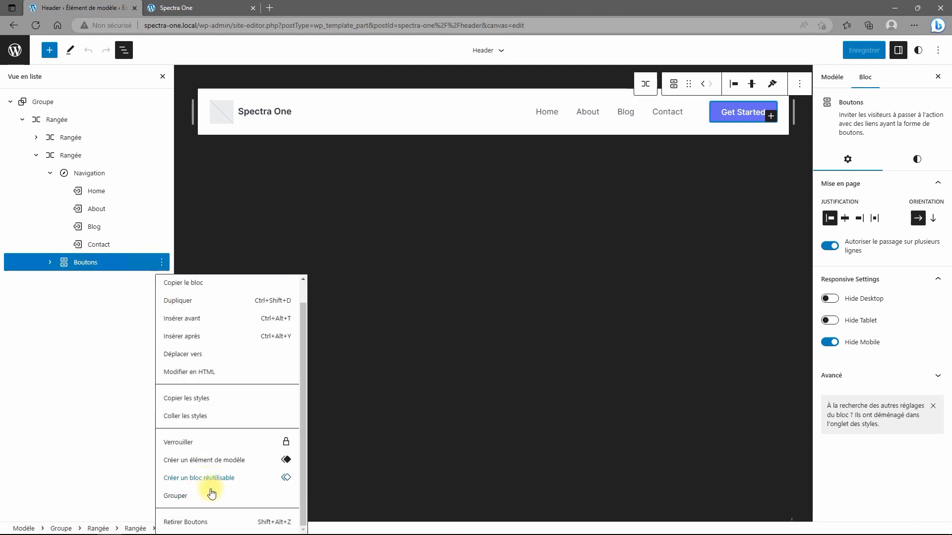
{"action": "left_click", "coordinate": [191, 520]}
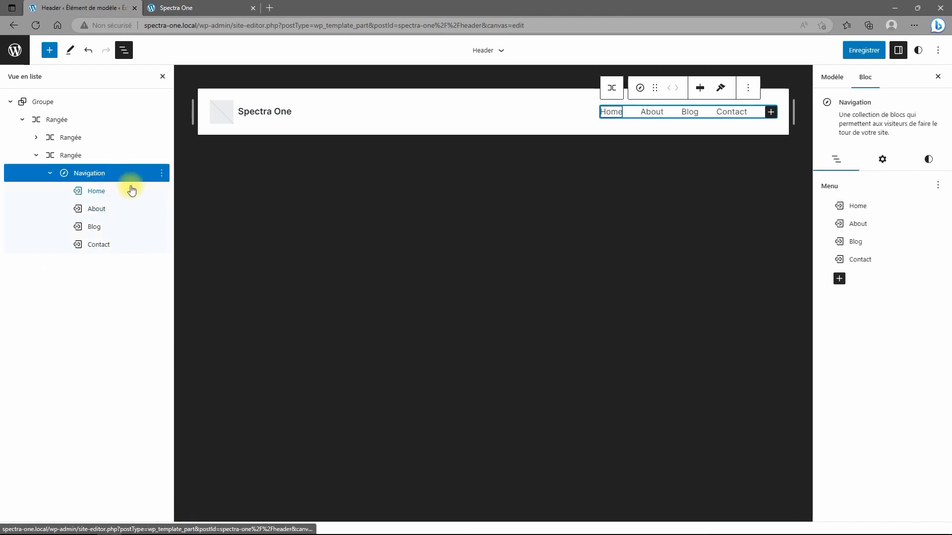
Remove the four placeholder links Home, About, Blog and Contact from the header navigation
{"action": "left_click", "coordinate": [111, 196]}
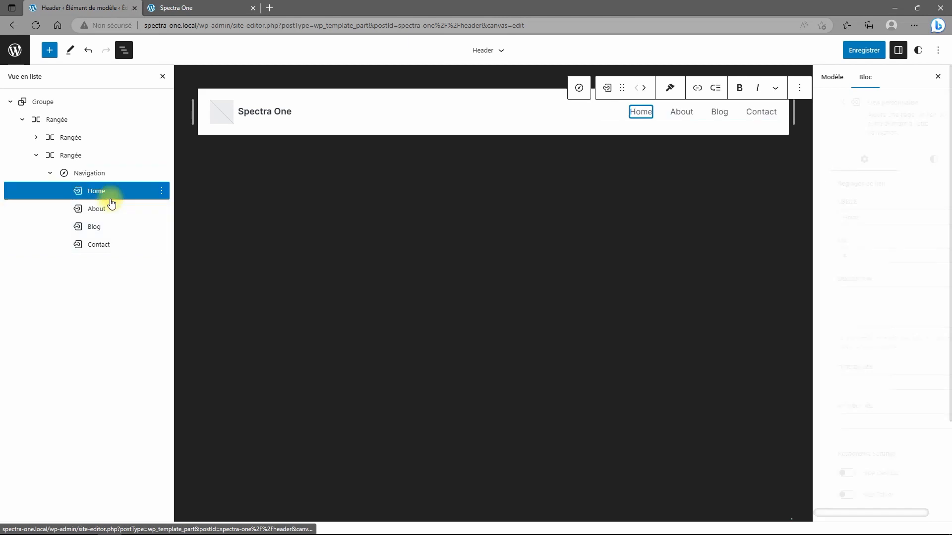
{"action": "left_click", "coordinate": [103, 245], "text": "shift"}
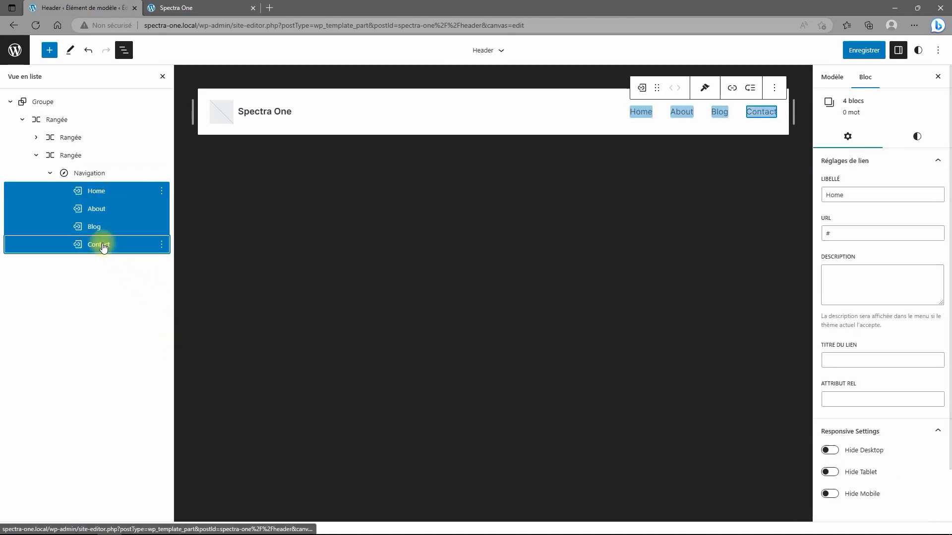
{"action": "left_click", "coordinate": [161, 190]}
{"action": "left_click", "coordinate": [181, 370]}
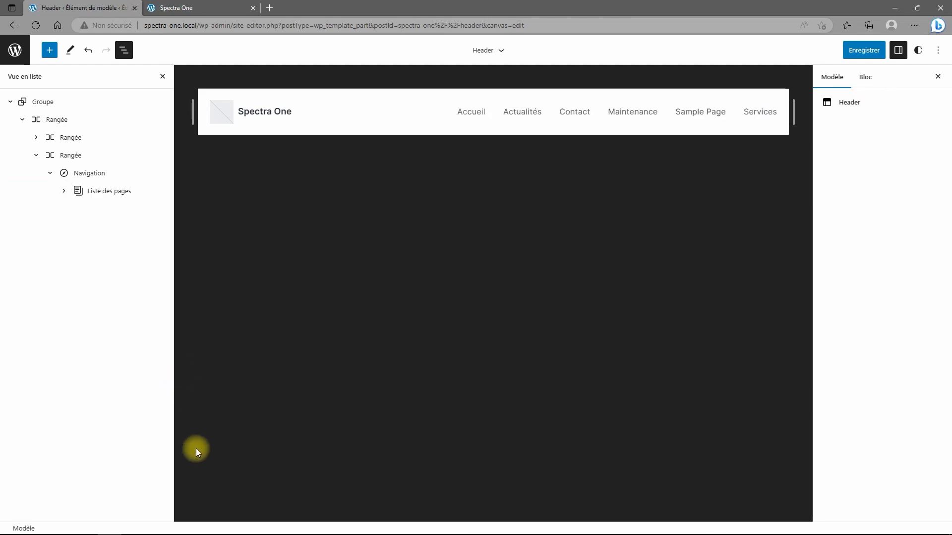
Convert the header's automatic page list into individually editable page links
{"action": "left_click", "coordinate": [63, 191]}
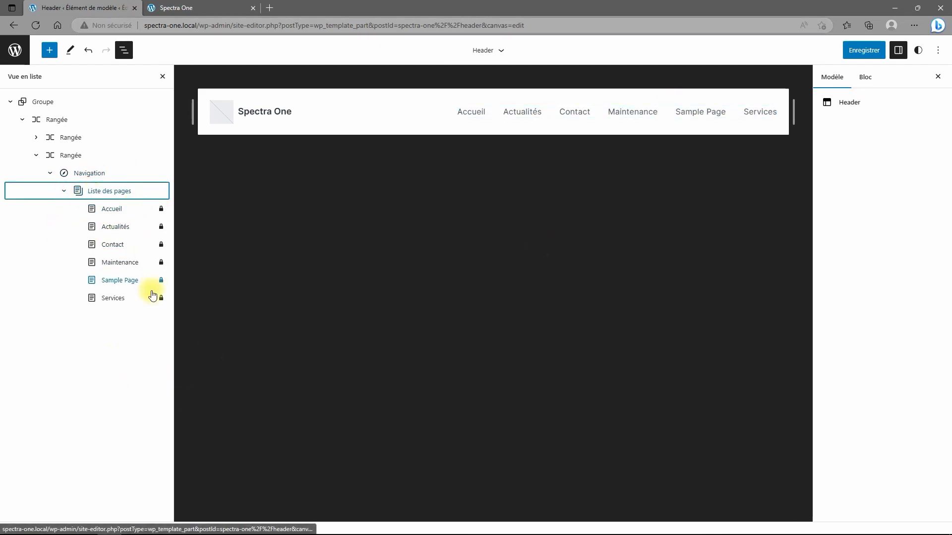
{"action": "left_click", "coordinate": [553, 119]}
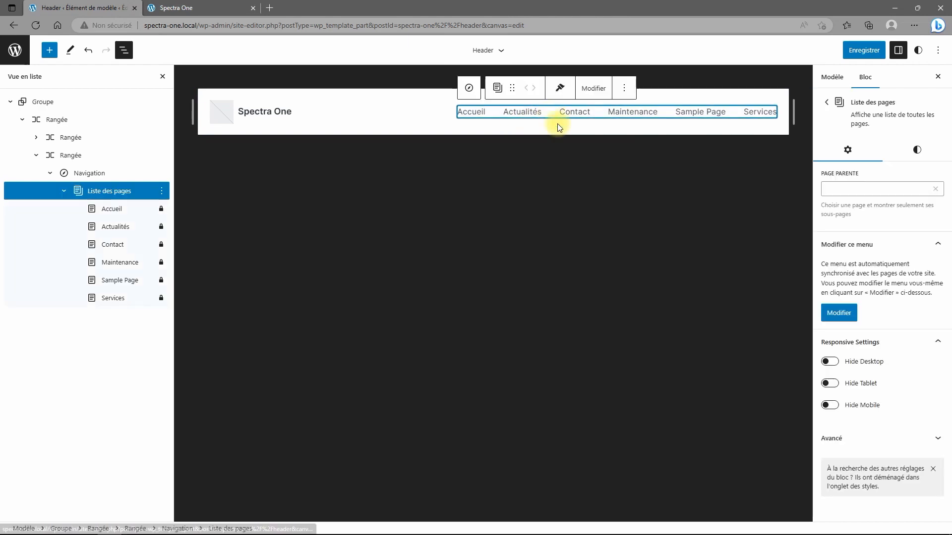
{"action": "left_click", "coordinate": [597, 88]}
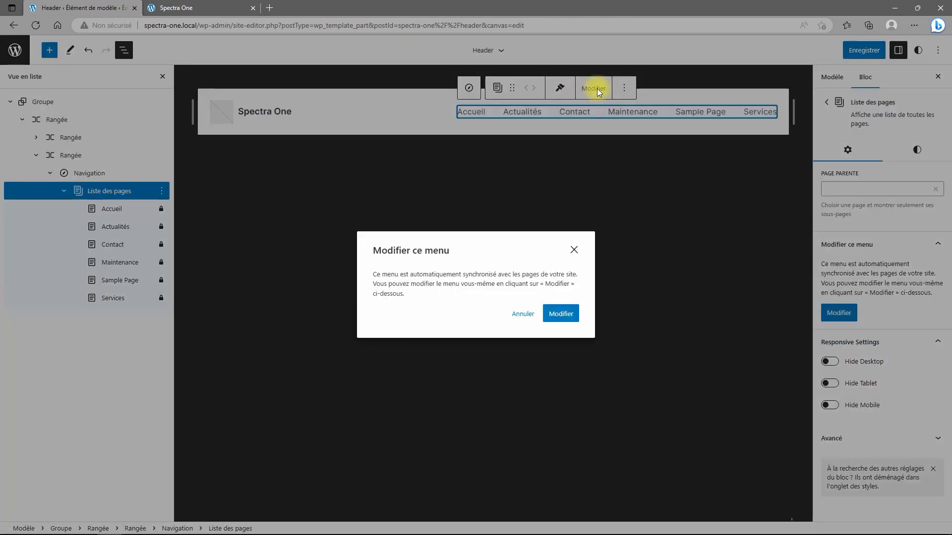
{"action": "left_click", "coordinate": [559, 318]}
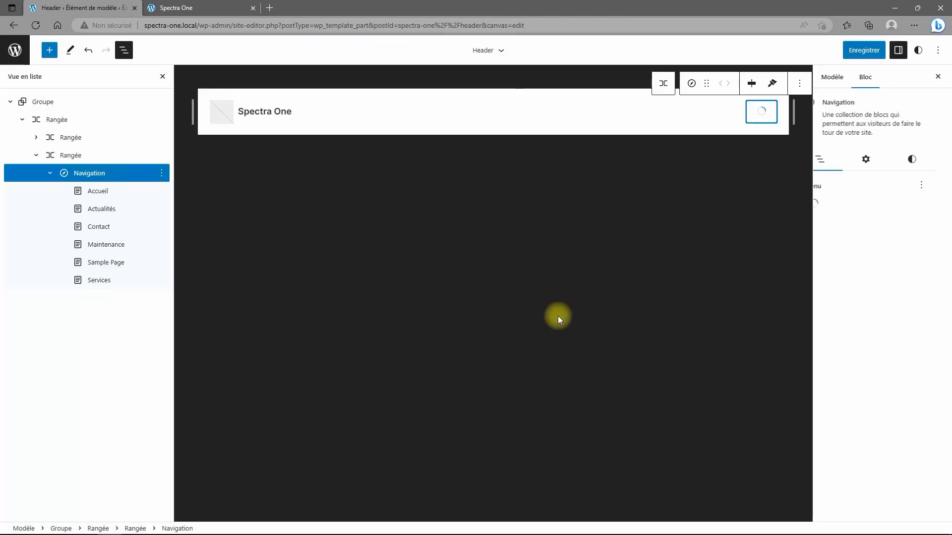
Remove the Maintenance page link from the header navigation
{"action": "left_click", "coordinate": [101, 245]}
{"action": "left_click", "coordinate": [161, 244]}
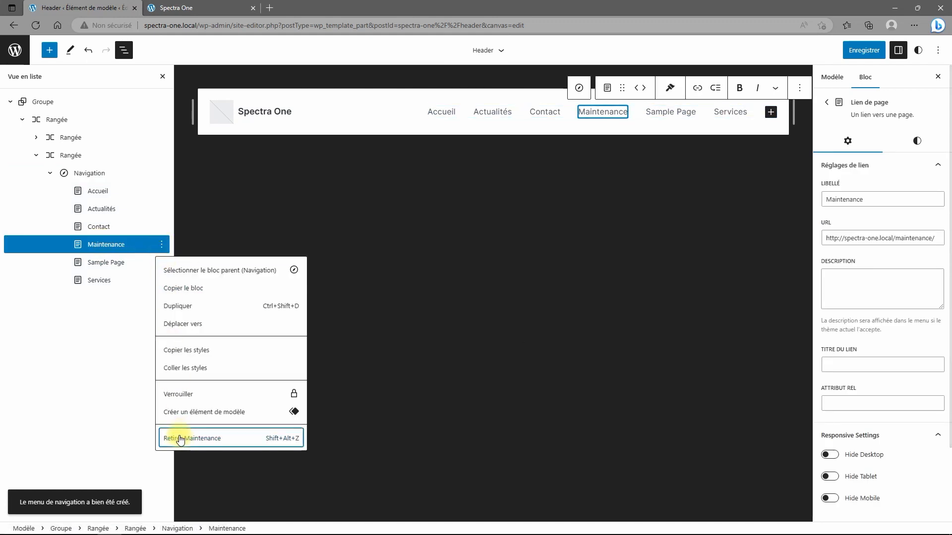
{"action": "left_click", "coordinate": [161, 437]}
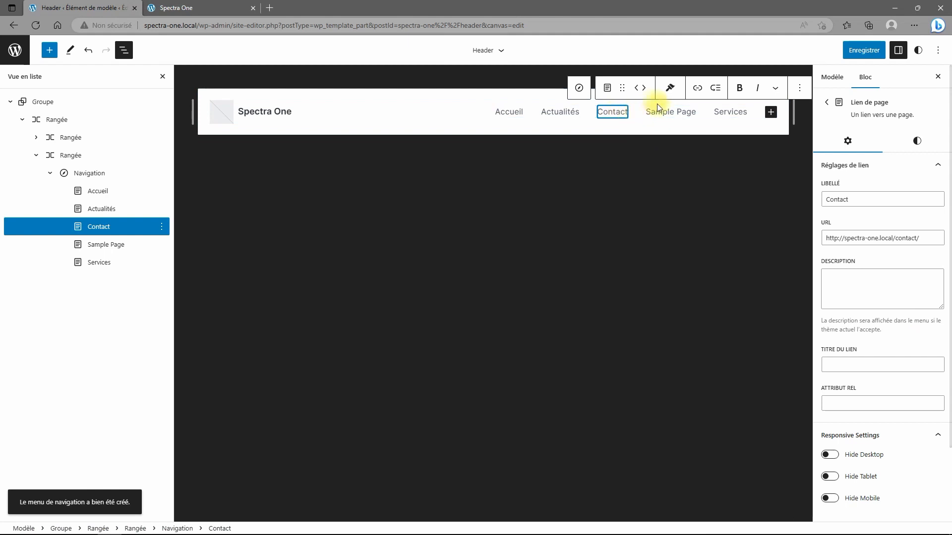
Reorder the navigation links to Accueil, Sample Page, Services, Actualités, Contact
{"action": "left_click", "coordinate": [645, 94]}
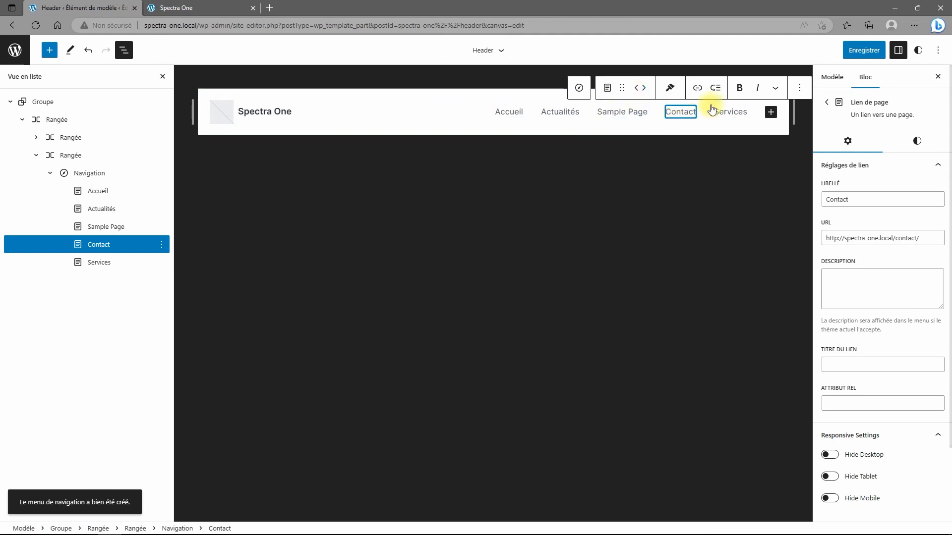
{"action": "left_click", "coordinate": [644, 91]}
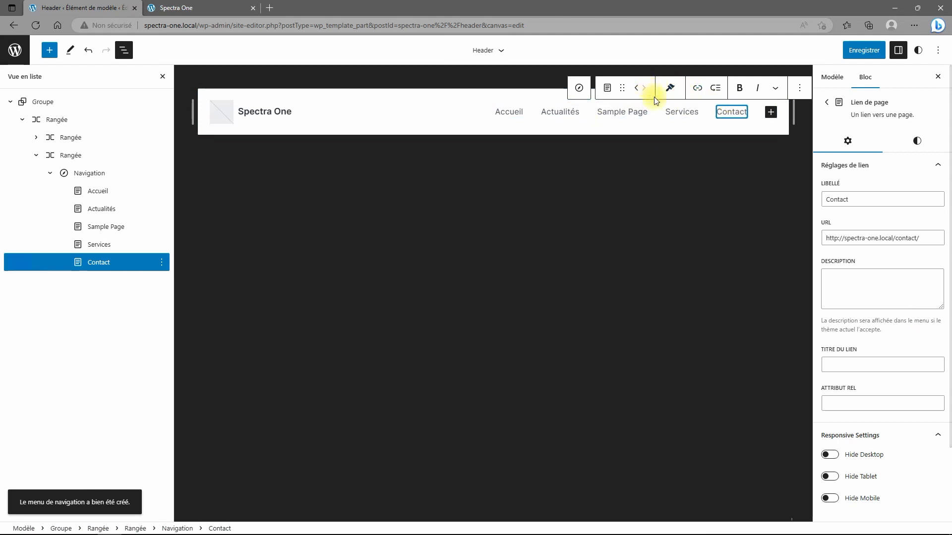
{"action": "left_click", "coordinate": [571, 114]}
{"action": "left_click", "coordinate": [620, 90]}
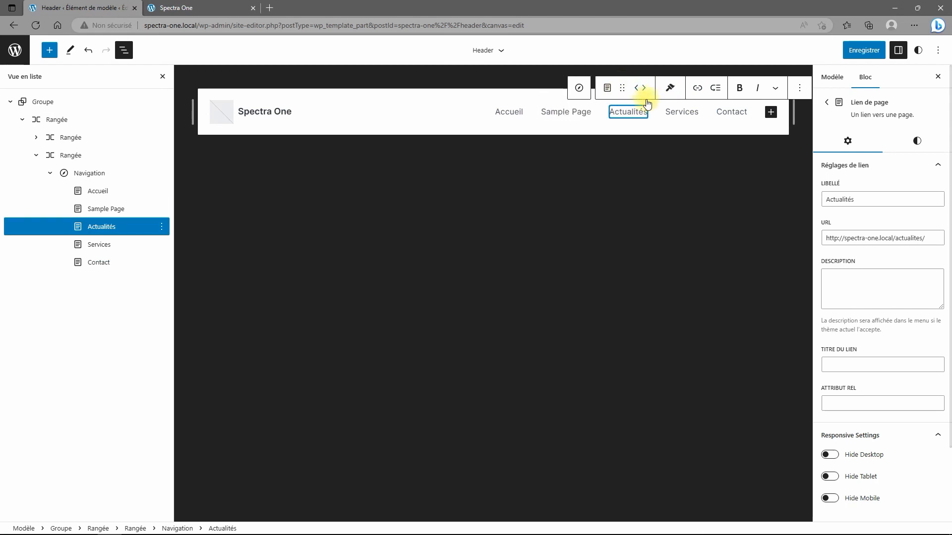
{"action": "left_click", "coordinate": [643, 91]}
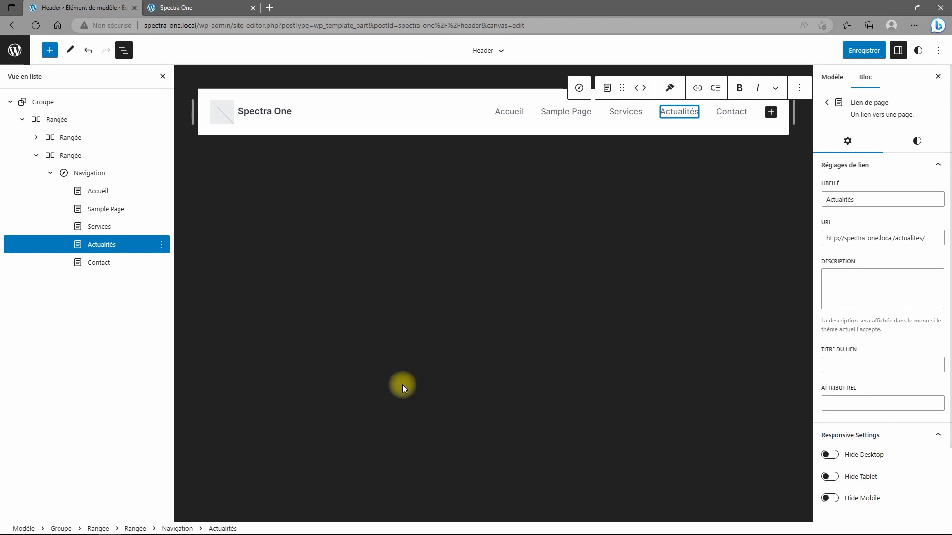
Check which elements can be added to the navigation menu, and save the Header and Navigation changes
{"action": "left_click", "coordinate": [89, 174]}
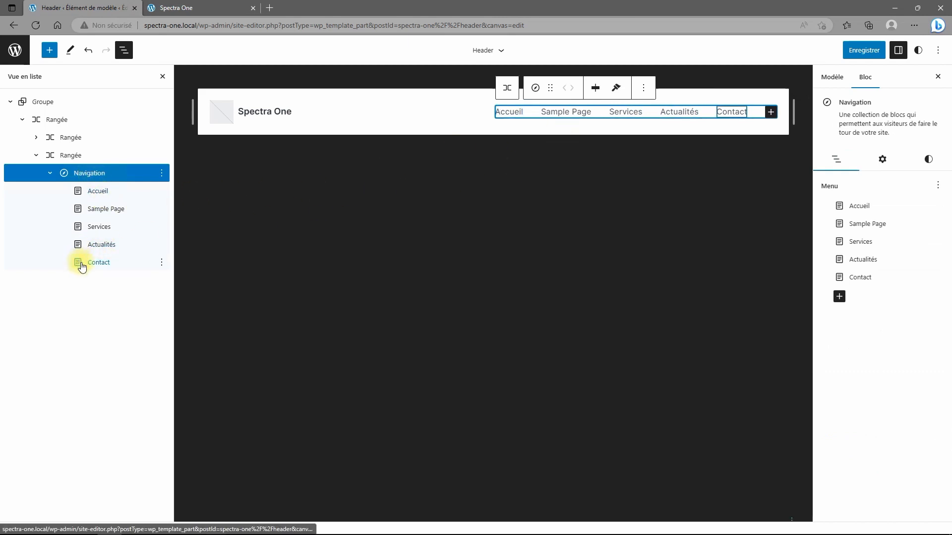
{"action": "left_click", "coordinate": [839, 298]}
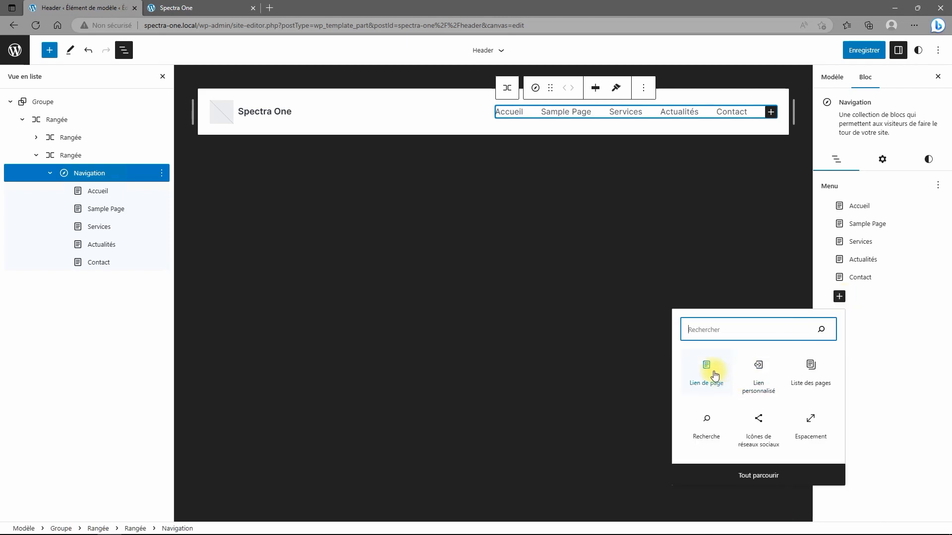
{"action": "left_click", "coordinate": [887, 379]}
{"action": "left_click", "coordinate": [870, 50]}
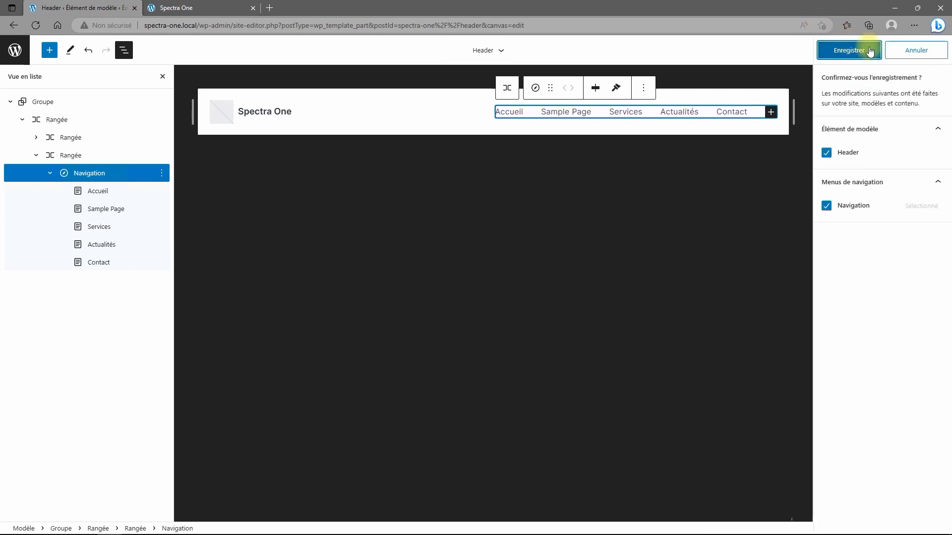
{"action": "left_click", "coordinate": [870, 50]}
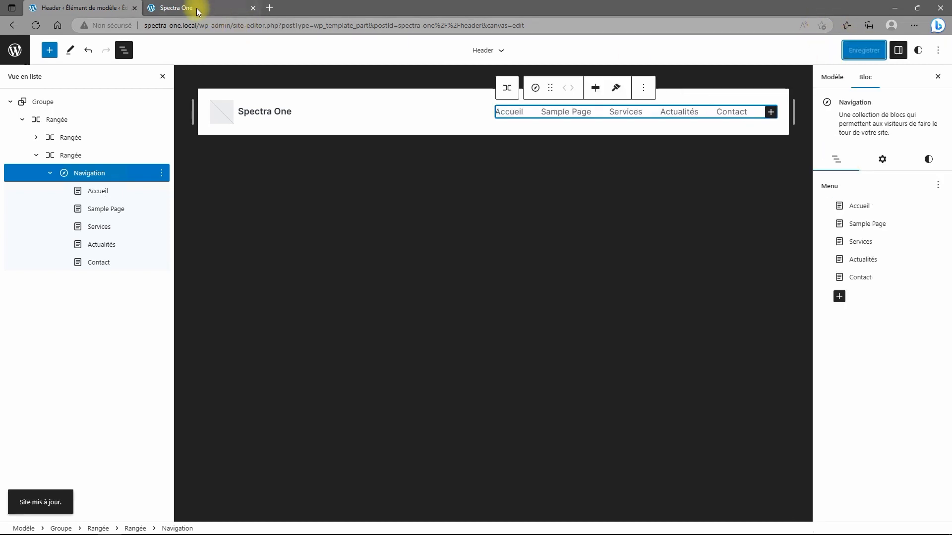
Reload the live site and test the header menu by visiting Services, Actualités, Contact and Accueil
{"action": "left_click", "coordinate": [197, 9]}
{"action": "left_click", "coordinate": [36, 25]}
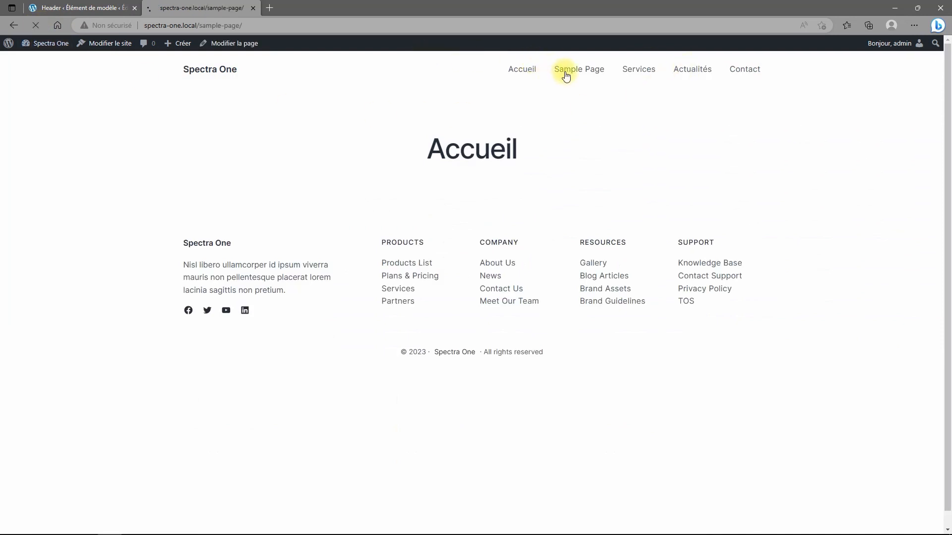
{"action": "left_click", "coordinate": [639, 74]}
{"action": "left_click", "coordinate": [705, 74]}
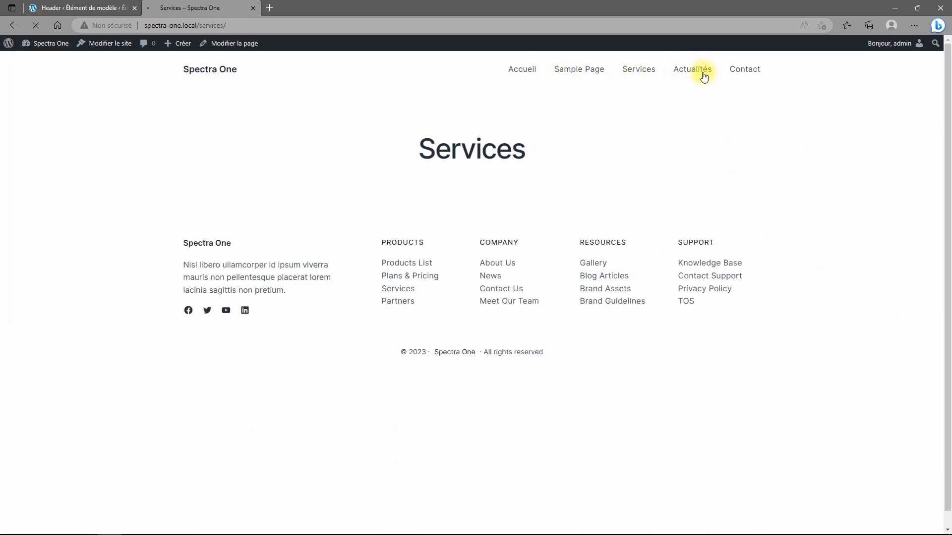
{"action": "left_click", "coordinate": [748, 70]}
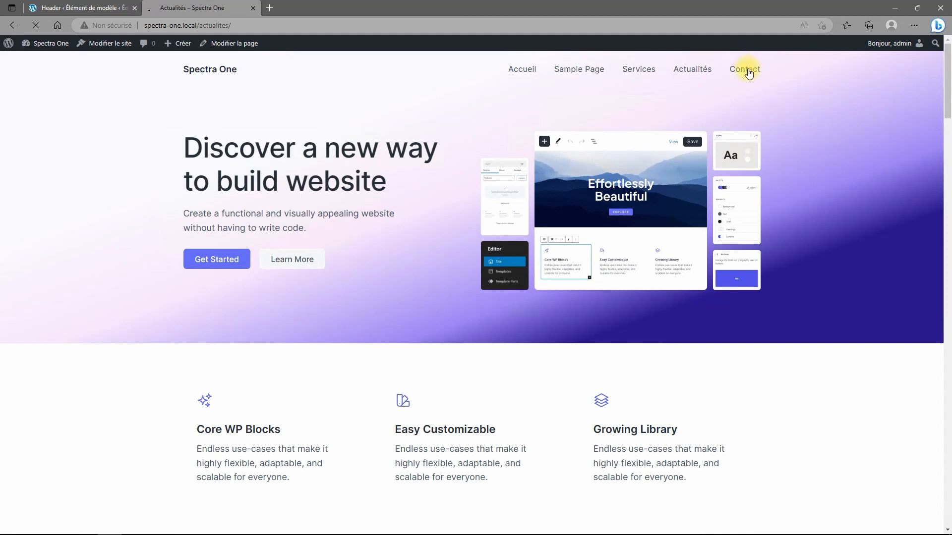
{"action": "left_click", "coordinate": [514, 71]}
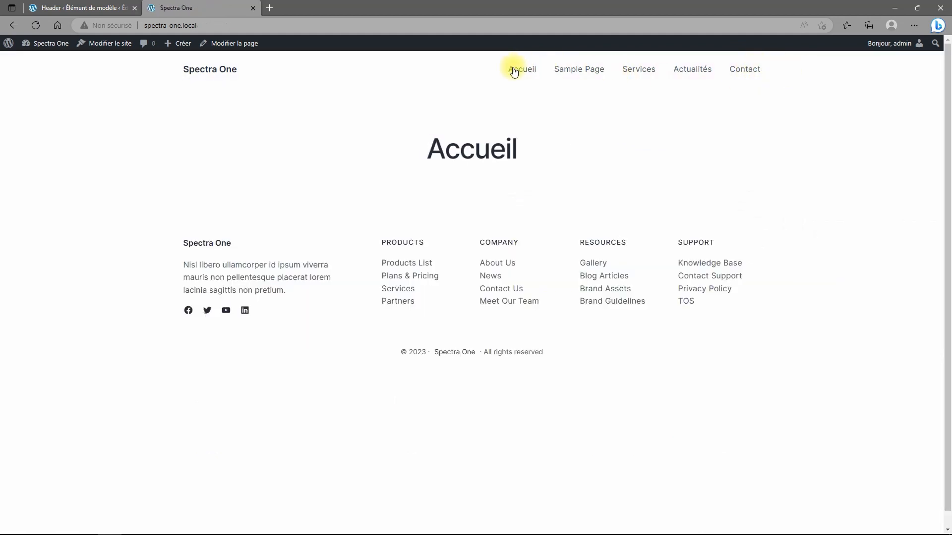
Return to the site editor, leave the Header template part and open the Publication template
{"action": "left_click", "coordinate": [64, 11]}
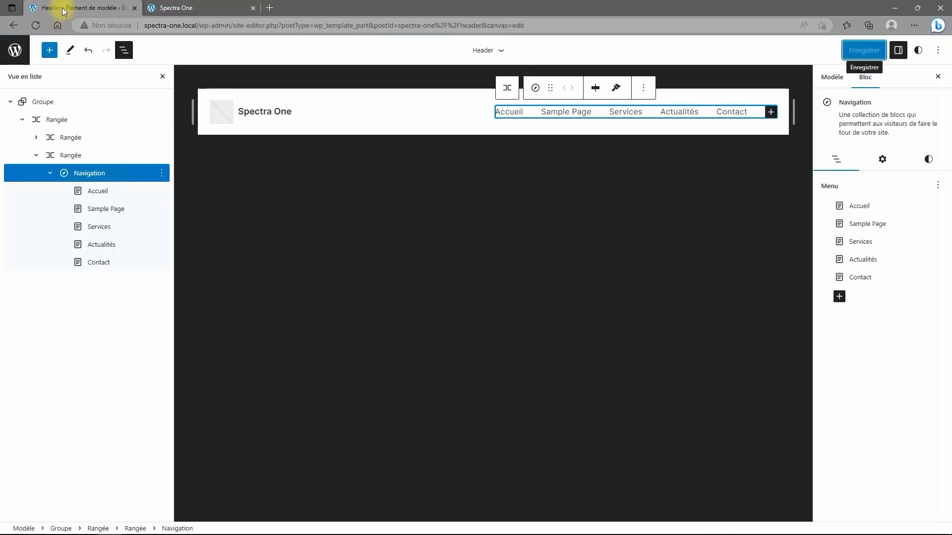
{"action": "left_click", "coordinate": [14, 49]}
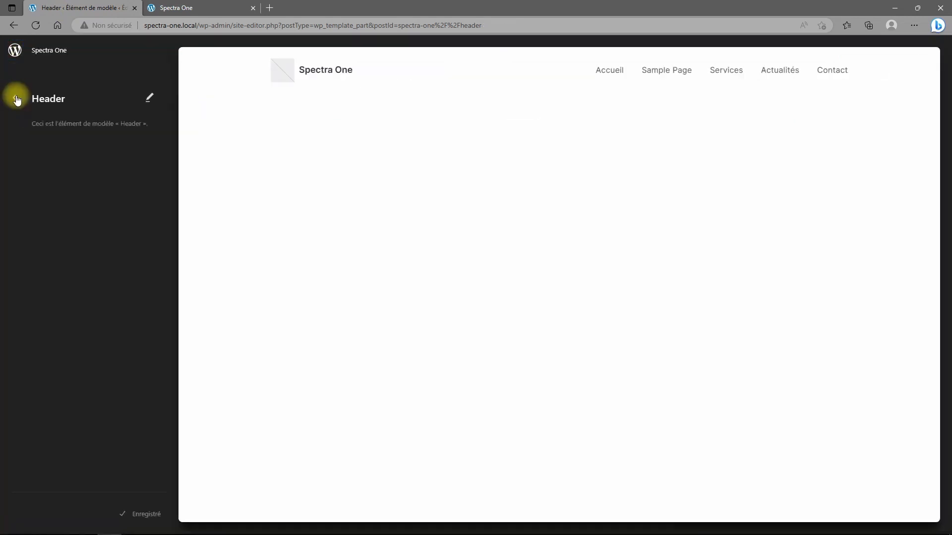
{"action": "left_click", "coordinate": [18, 98]}
{"action": "left_click", "coordinate": [18, 99]}
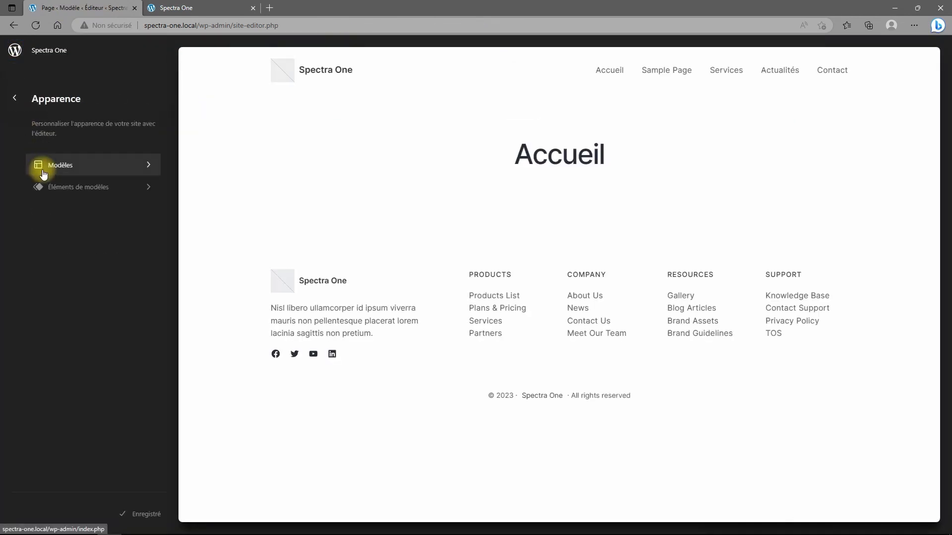
{"action": "left_click", "coordinate": [74, 166]}
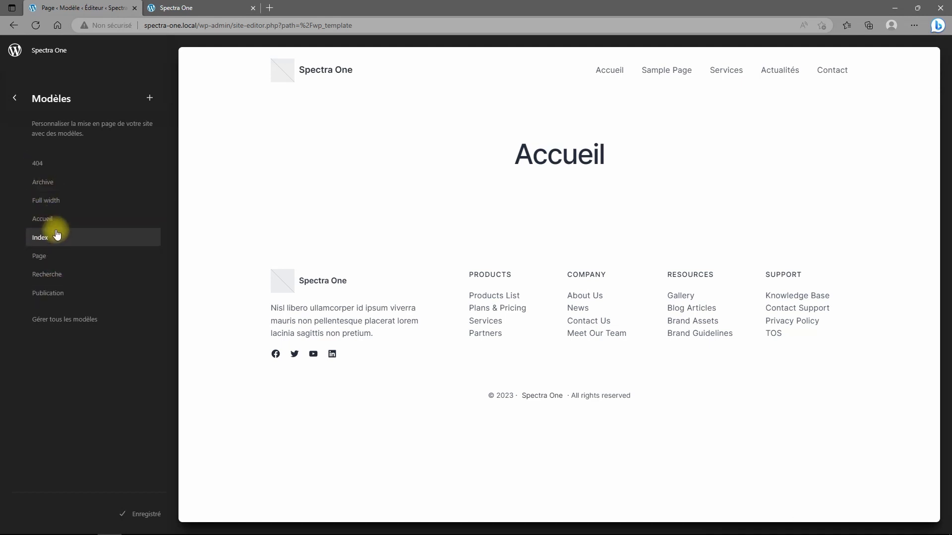
{"action": "left_click", "coordinate": [50, 293]}
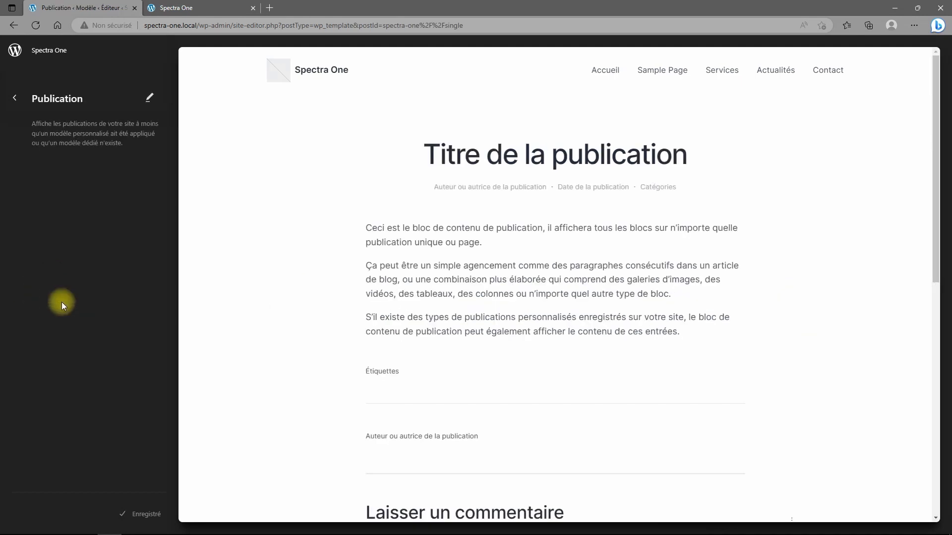
Review the Publication template's layout, open it for editing and expand its main group in the block list
{"action": "scroll", "coordinate": [614, 372], "scroll_direction": "down", "scroll_amount": 10}
{"action": "scroll", "coordinate": [614, 374], "scroll_direction": "down", "scroll_amount": 5}
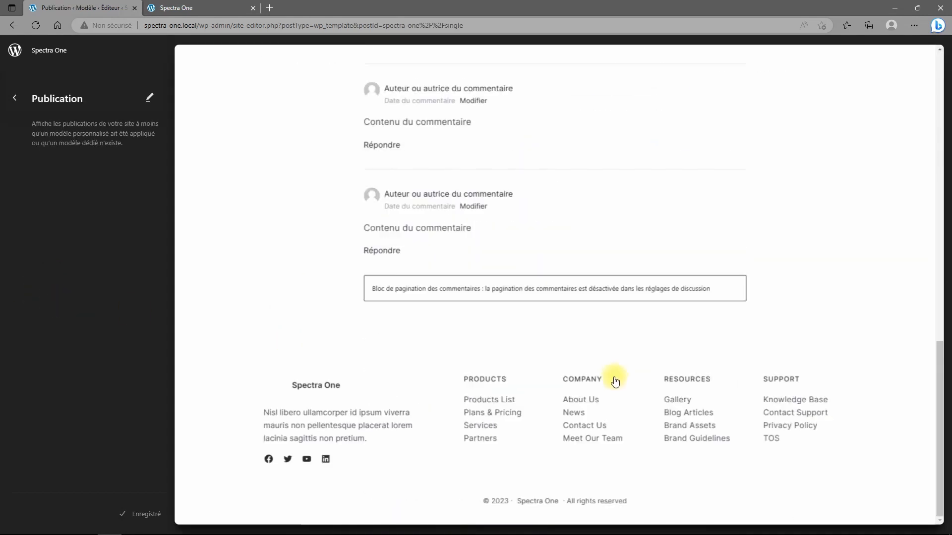
{"action": "scroll", "coordinate": [612, 382], "scroll_direction": "up", "scroll_amount": 15}
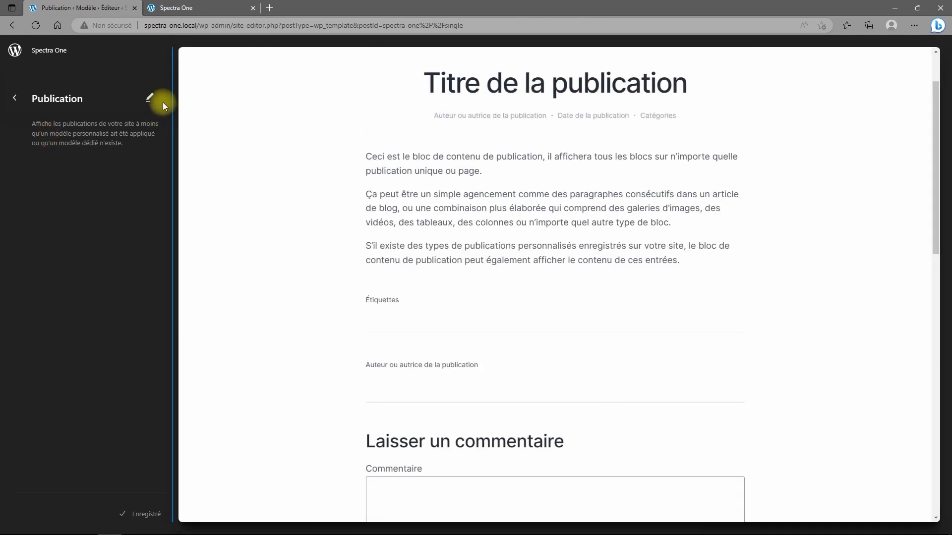
{"action": "left_click", "coordinate": [149, 98]}
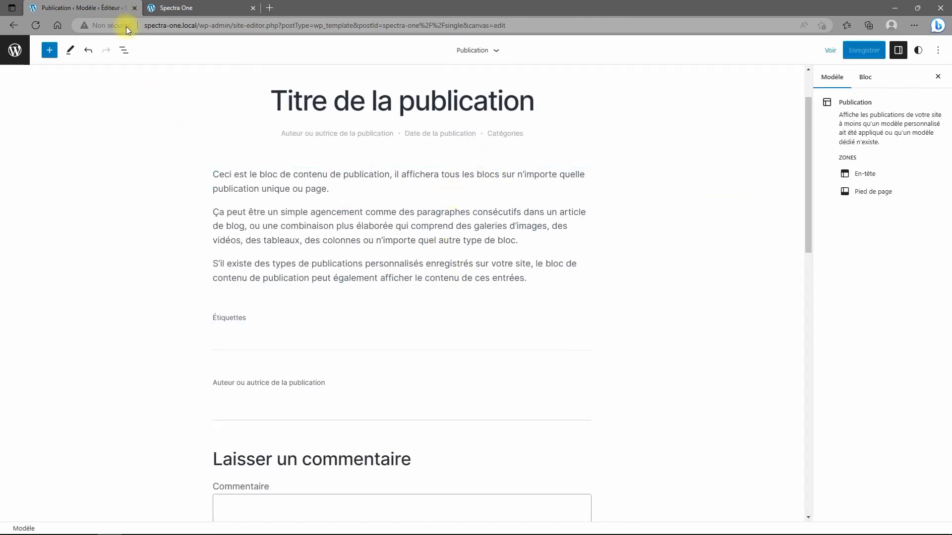
{"action": "left_click", "coordinate": [124, 50]}
{"action": "left_click", "coordinate": [10, 119]}
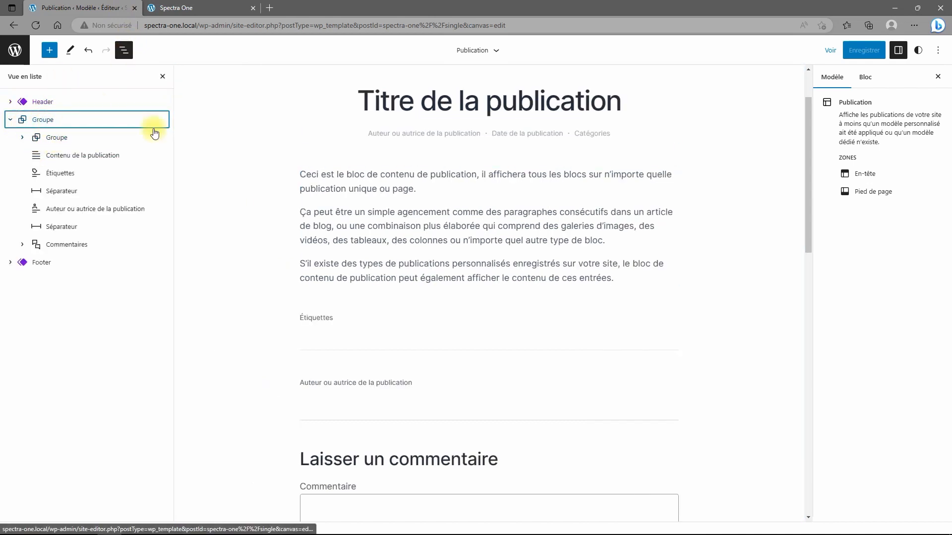
Browse the available theme blocks and insert an Image mise en avant de la publication block into the Publication template
{"action": "left_click", "coordinate": [48, 51]}
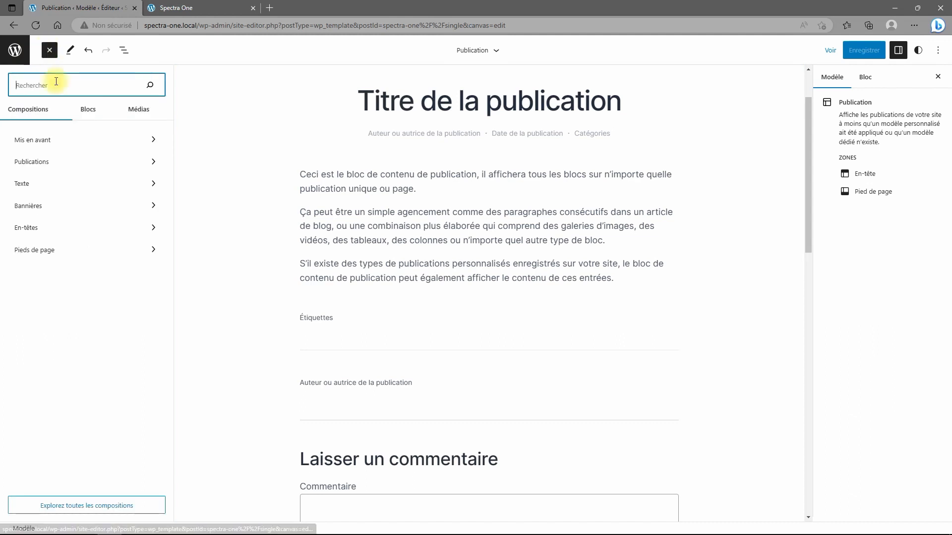
{"action": "left_click", "coordinate": [84, 110]}
{"action": "scroll", "coordinate": [100, 276], "scroll_direction": "down", "scroll_amount": 15}
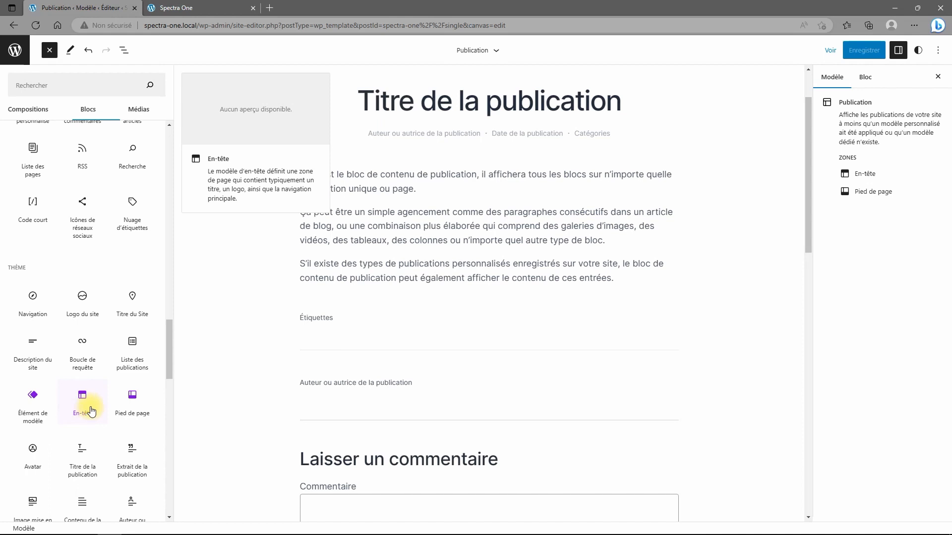
{"action": "scroll", "coordinate": [91, 409], "scroll_direction": "down", "scroll_amount": 2}
{"action": "scroll", "coordinate": [39, 242], "scroll_direction": "down", "scroll_amount": 3}
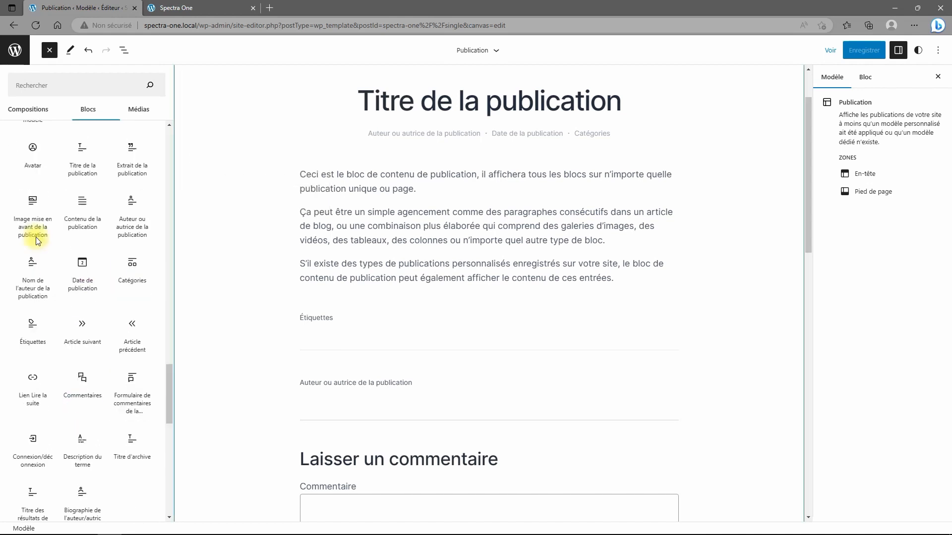
{"action": "left_click", "coordinate": [33, 205]}
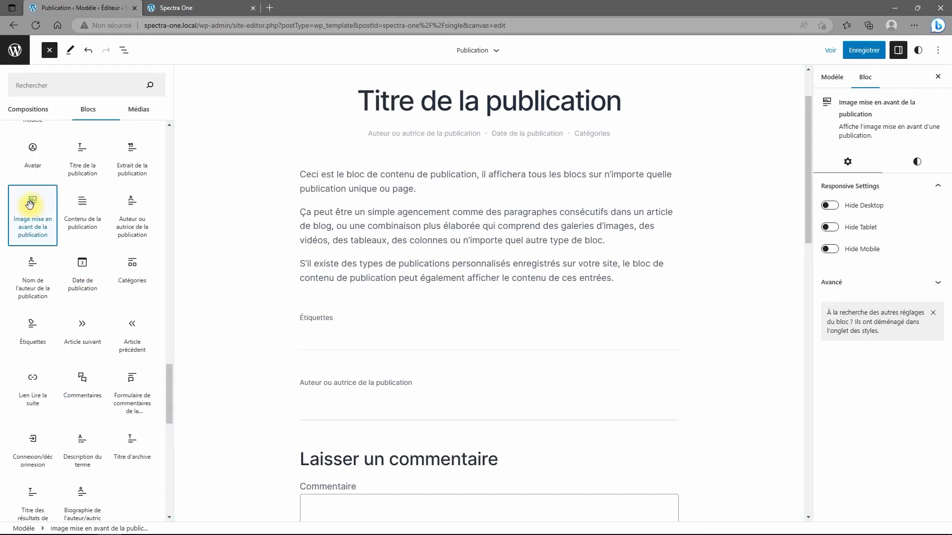
Move the featured image block up from below the footer to directly beneath the header
{"action": "scroll", "coordinate": [317, 239], "scroll_direction": "up", "scroll_amount": 2}
{"action": "scroll", "coordinate": [317, 239], "scroll_direction": "down", "scroll_amount": 15}
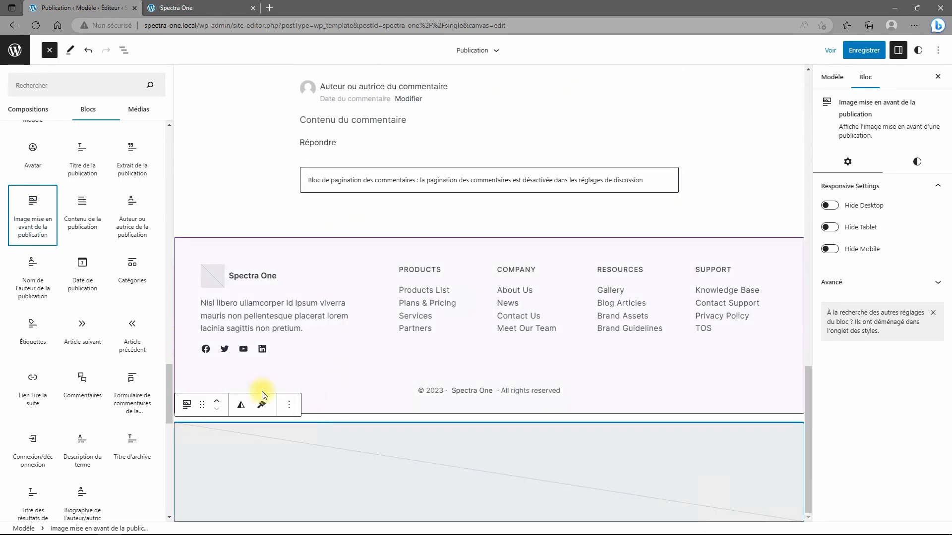
{"action": "left_click", "coordinate": [217, 401]}
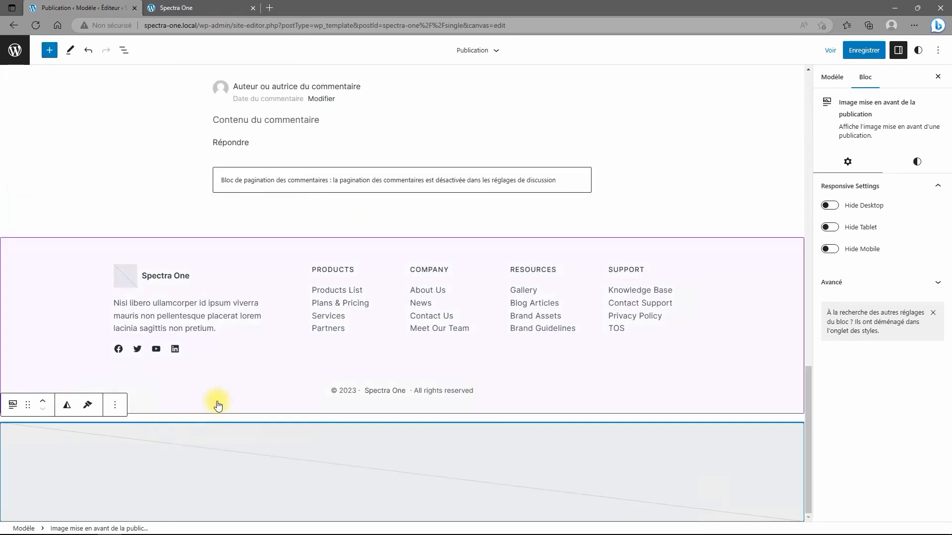
{"action": "left_click", "coordinate": [46, 404]}
{"action": "left_click", "coordinate": [46, 405]}
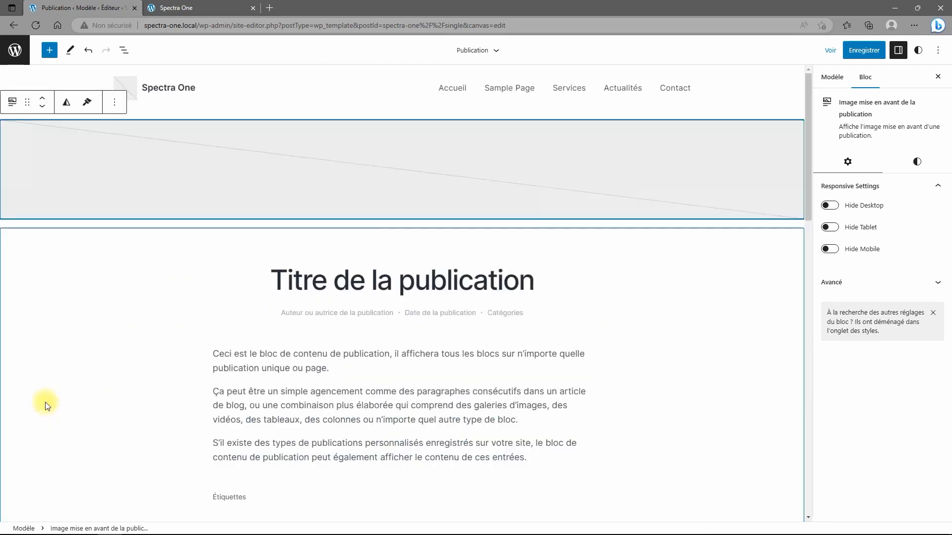
Nest the featured image block in the inner group above the publication title, and save the template
{"action": "left_click", "coordinate": [124, 51]}
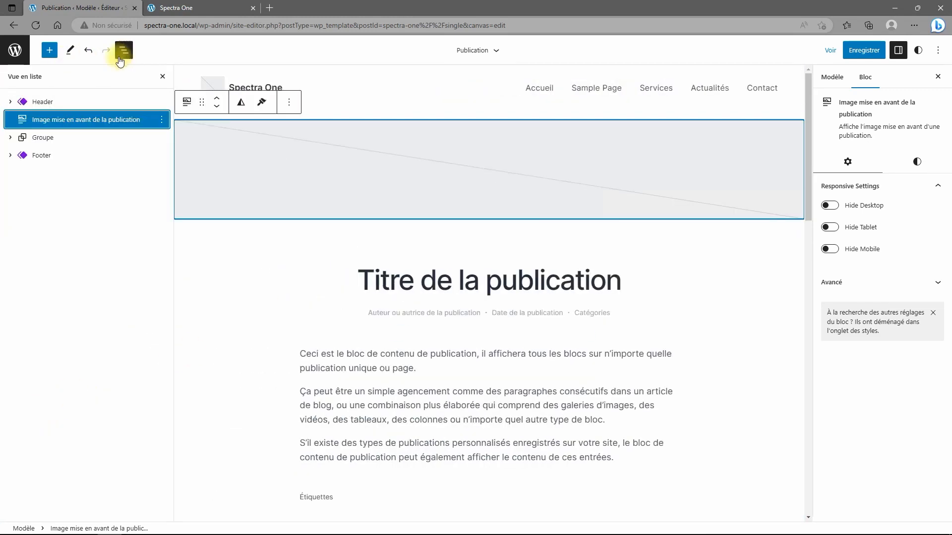
{"action": "left_click", "coordinate": [9, 138]}
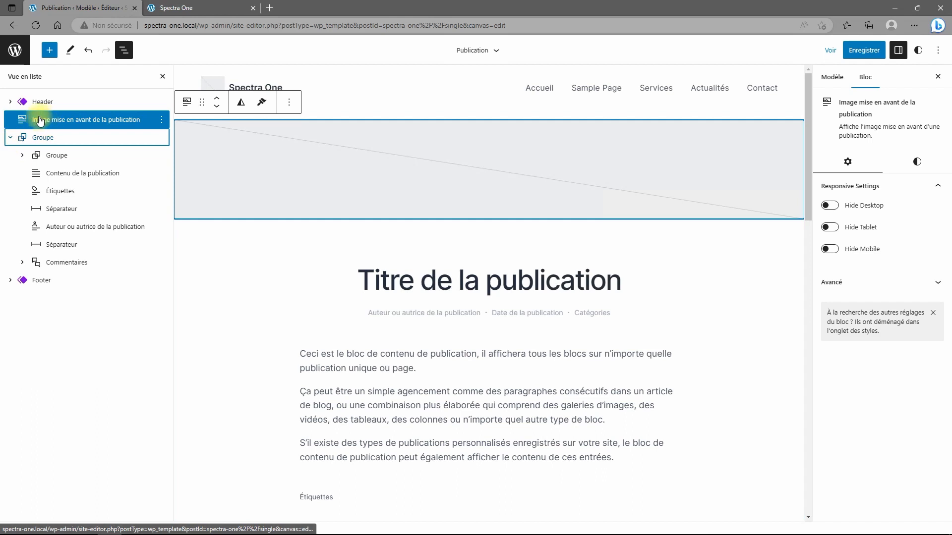
{"action": "left_click_drag", "start_coordinate": [36, 120], "coordinate": [70, 150]}
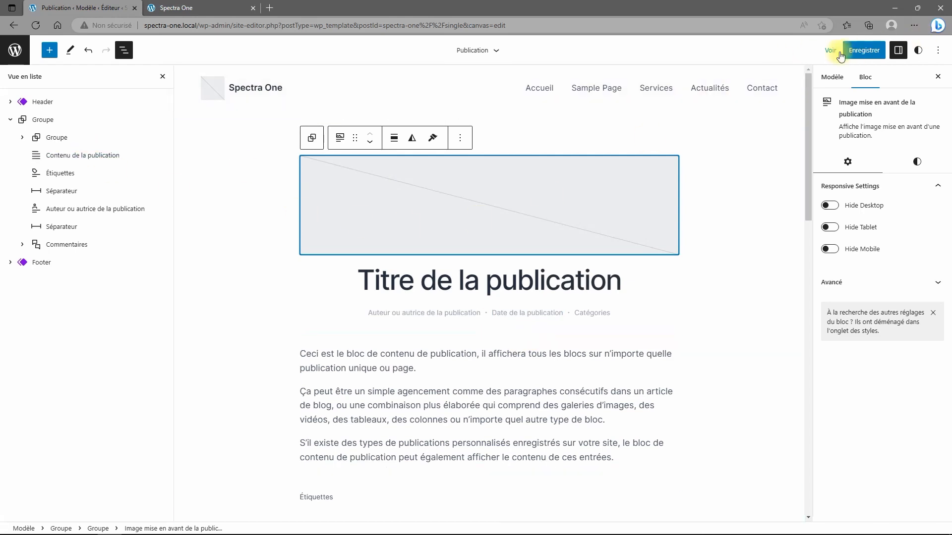
{"action": "left_click", "coordinate": [865, 53]}
{"action": "left_click", "coordinate": [863, 50]}
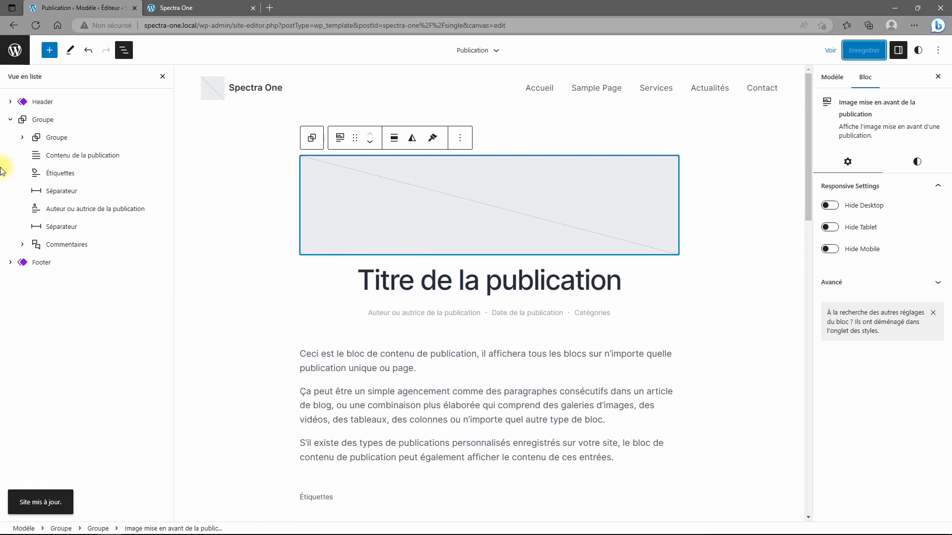
Collapse the group in the block structure and return to the site editor's list of templates
{"action": "left_click", "coordinate": [10, 120]}
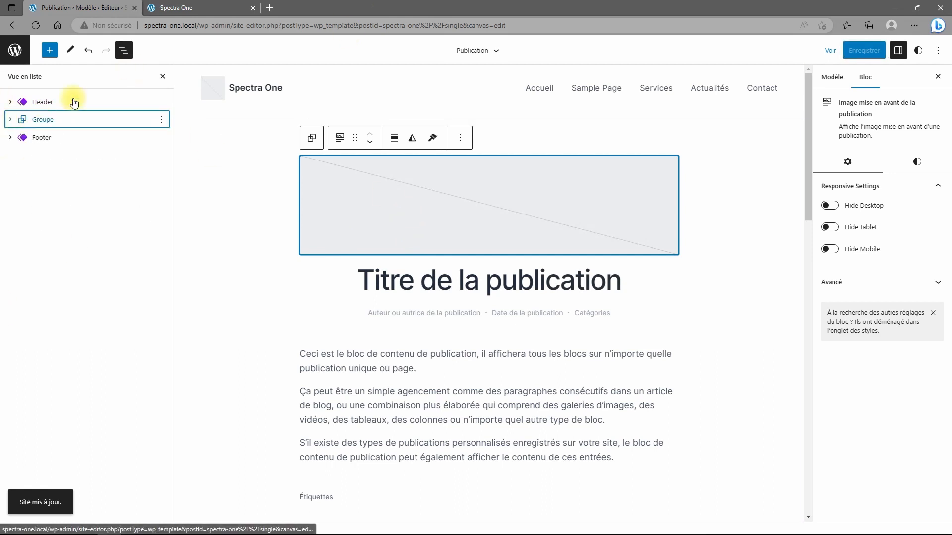
{"action": "left_click", "coordinate": [15, 51]}
{"action": "left_click", "coordinate": [16, 101]}
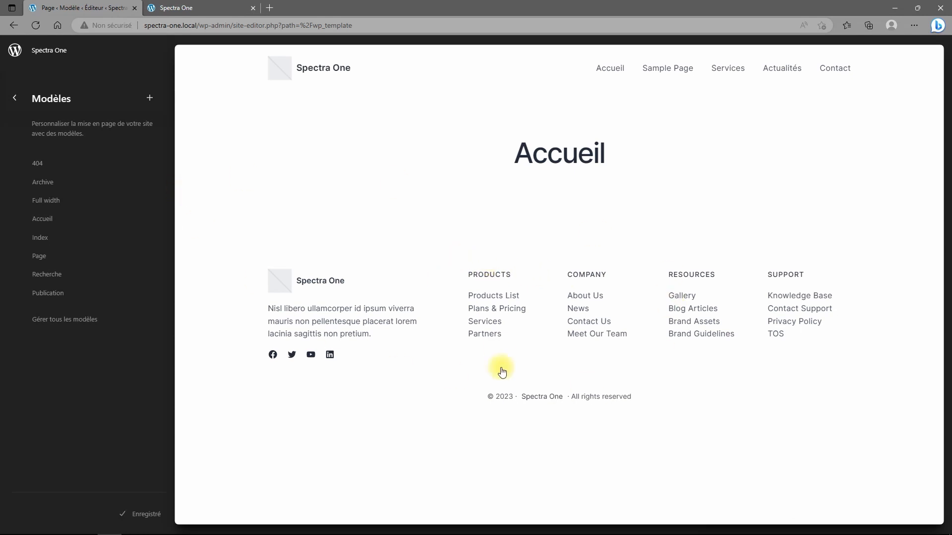
Create a custom template (Modèle personnalisé) named Test
{"action": "left_click", "coordinate": [149, 98]}
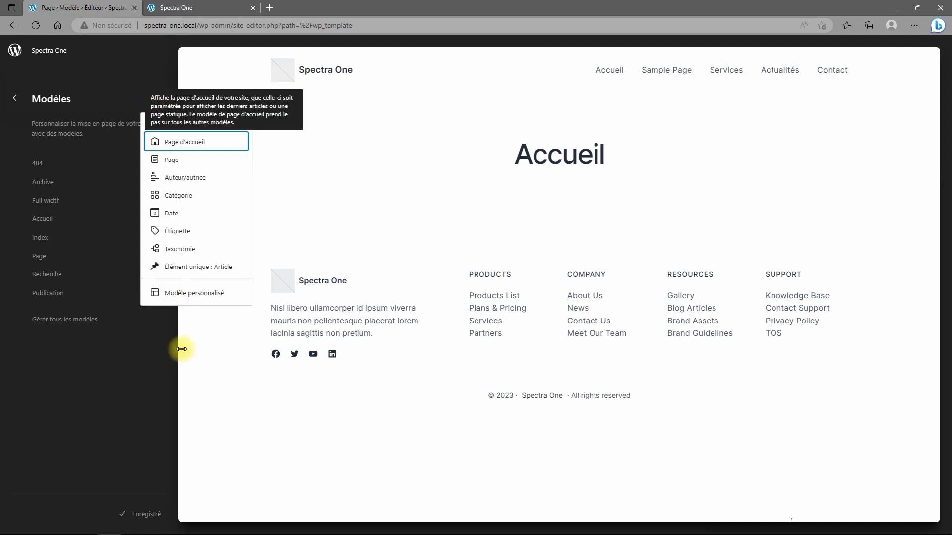
{"action": "left_click", "coordinate": [196, 294]}
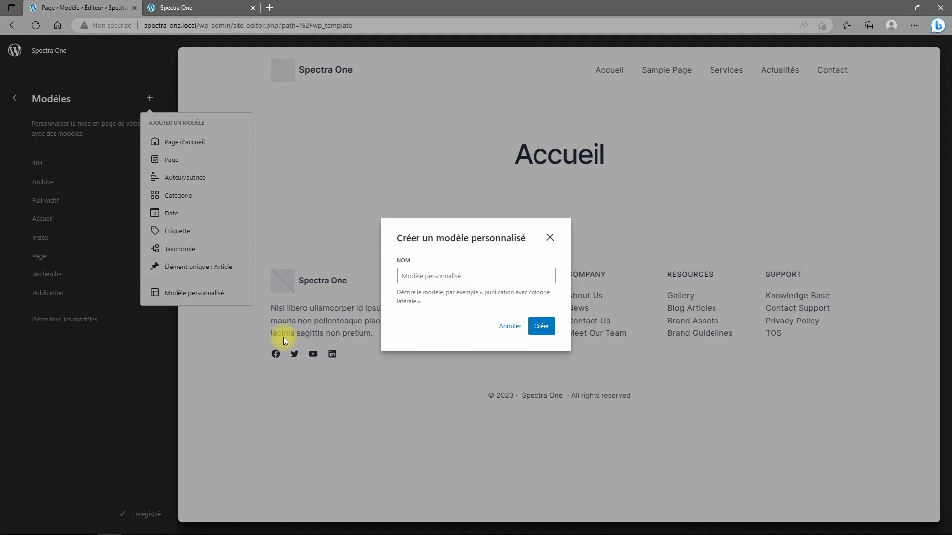
{"action": "left_click", "coordinate": [427, 281]}
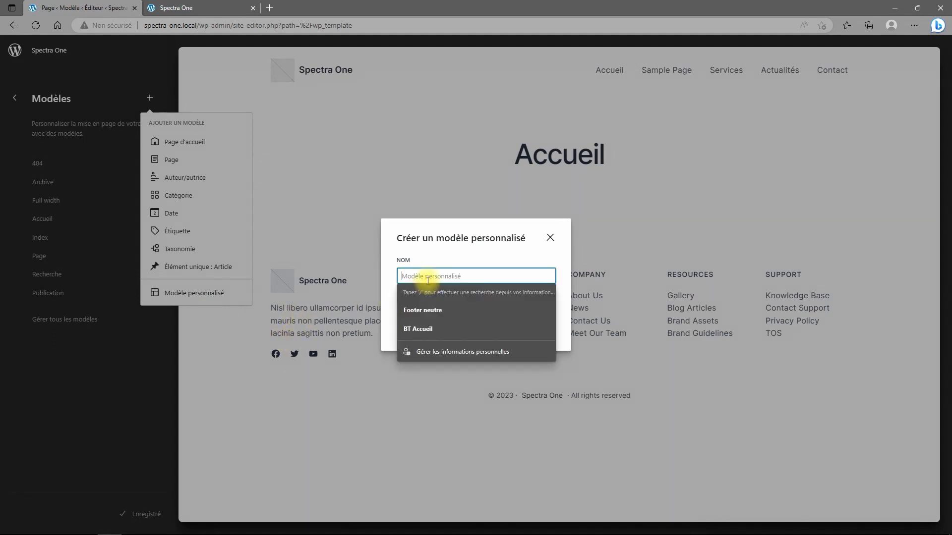
{"action": "type", "text": "Test"}
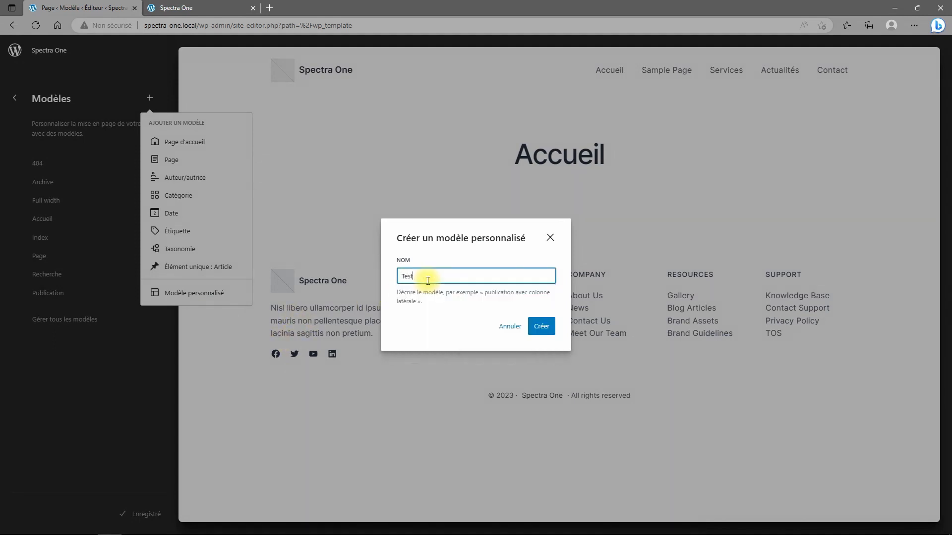
{"action": "left_click", "coordinate": [542, 327]}
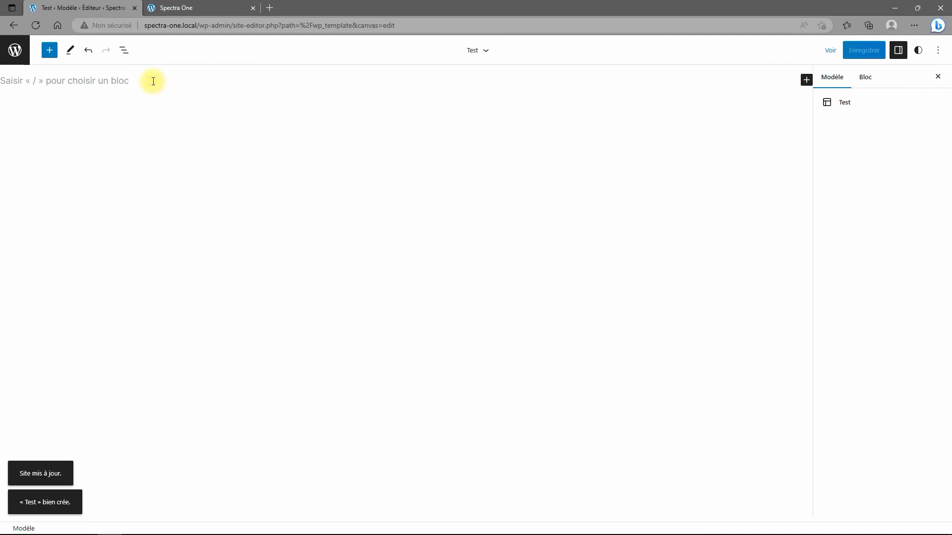
Insert an En-tête template part into the Test template and assign it the existing Header element
{"action": "left_click", "coordinate": [49, 50]}
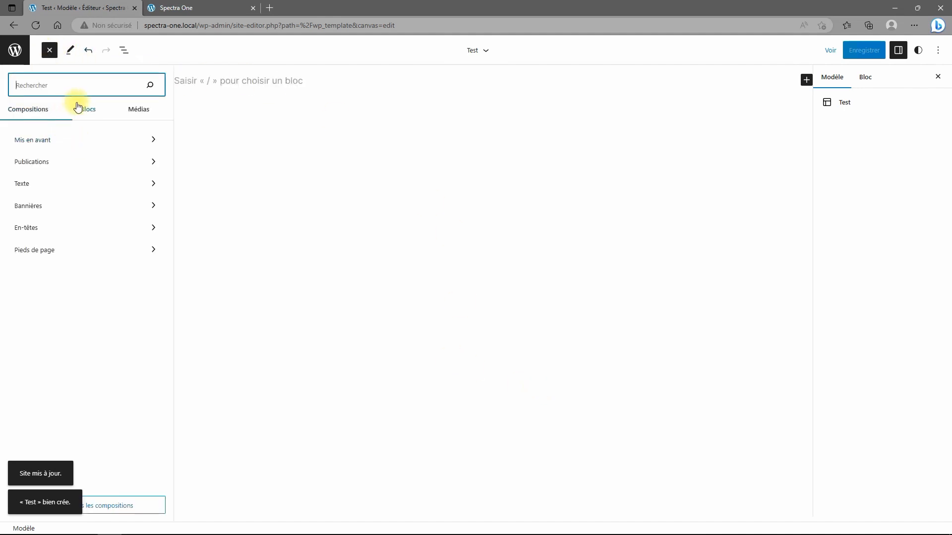
{"action": "type", "text": "en"}
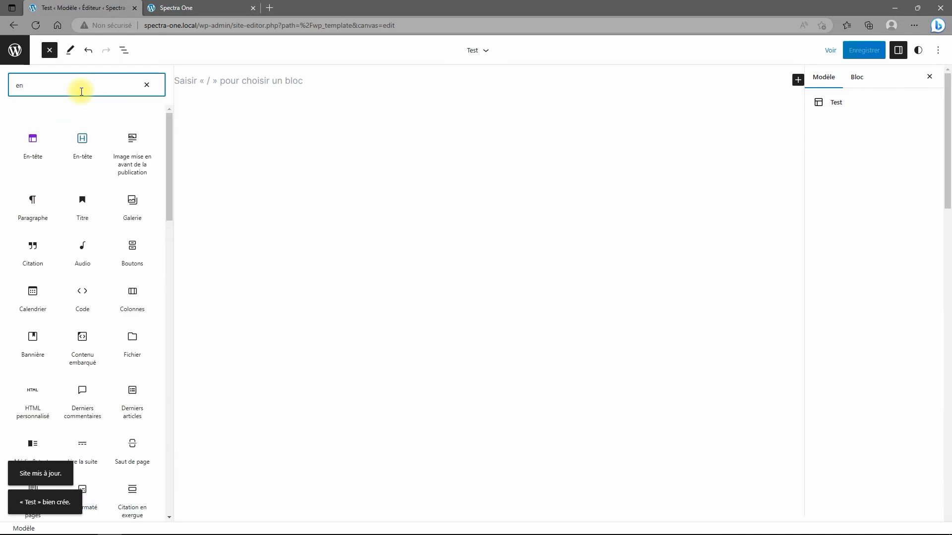
{"action": "left_click", "coordinate": [38, 143]}
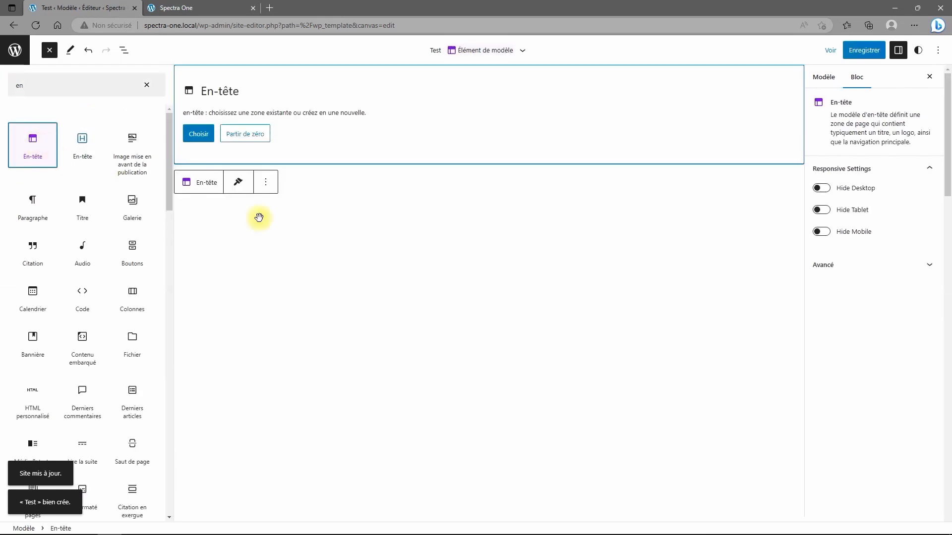
{"action": "left_click", "coordinate": [198, 135]}
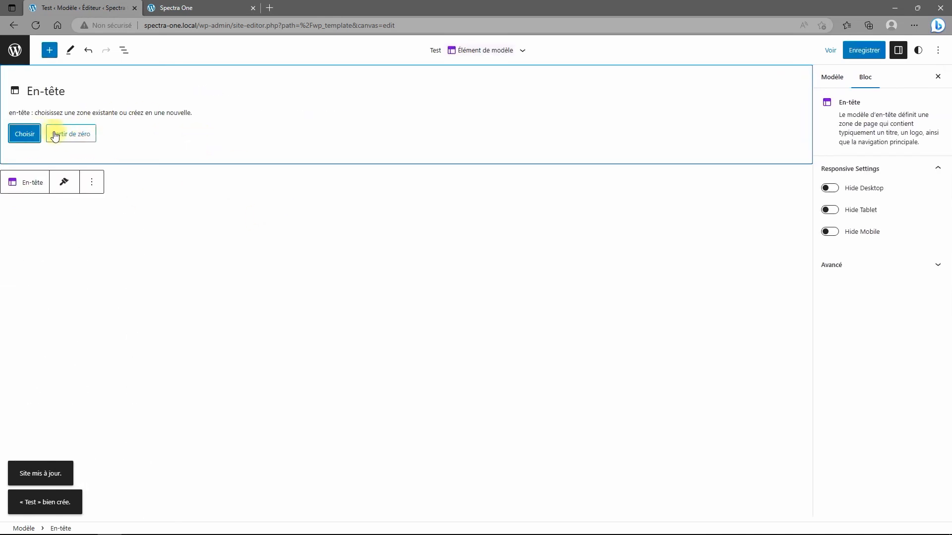
{"action": "left_click", "coordinate": [31, 135]}
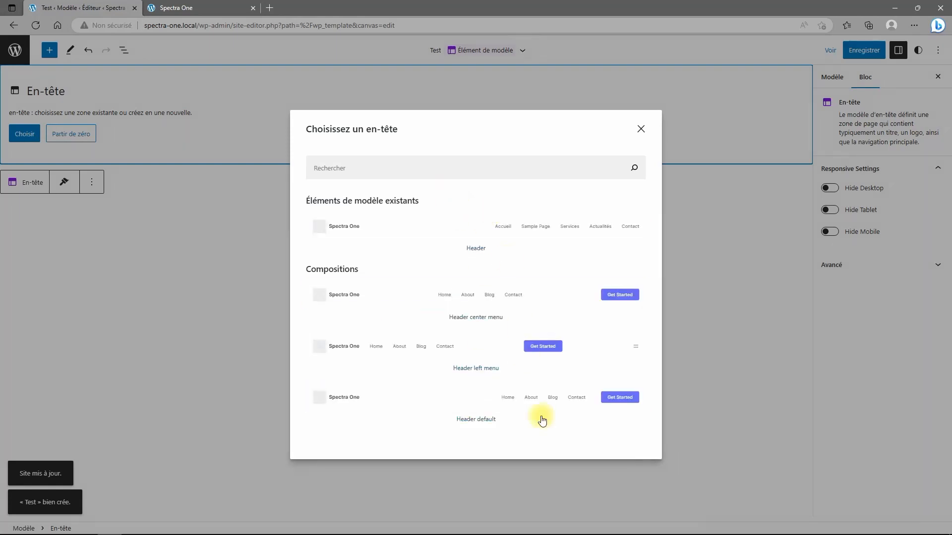
{"action": "left_click", "coordinate": [551, 231]}
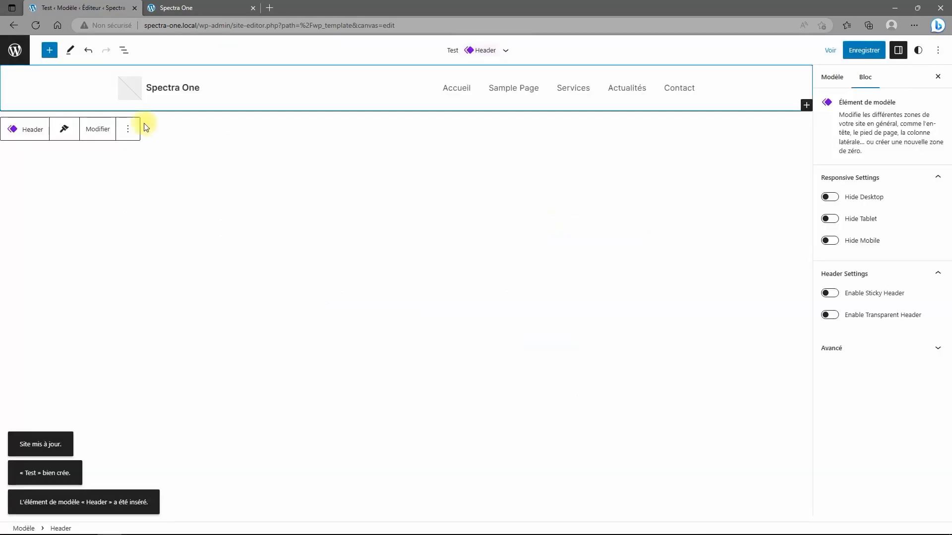
Add a Spectra Conteneur block with a single-column layout below the header
{"action": "left_click", "coordinate": [51, 52]}
{"action": "left_click", "coordinate": [83, 108]}
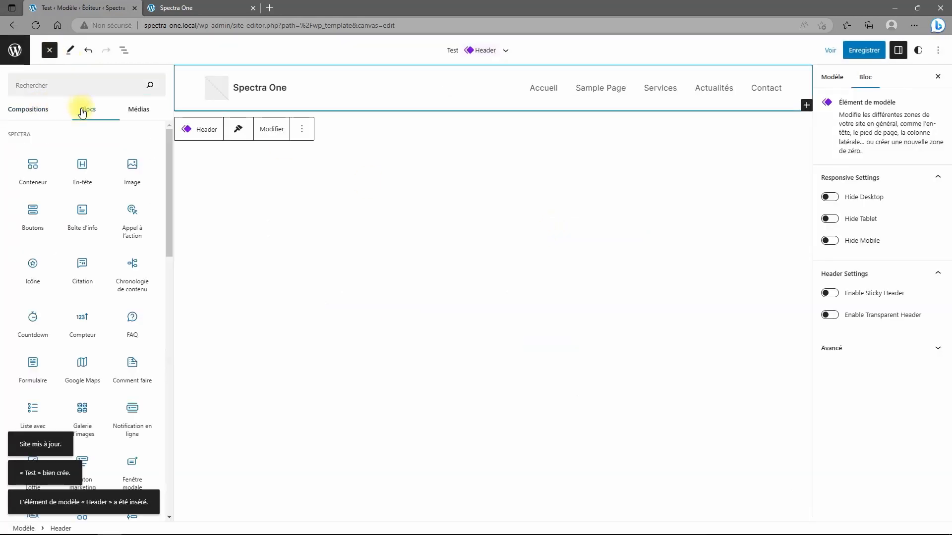
{"action": "left_click", "coordinate": [33, 171]}
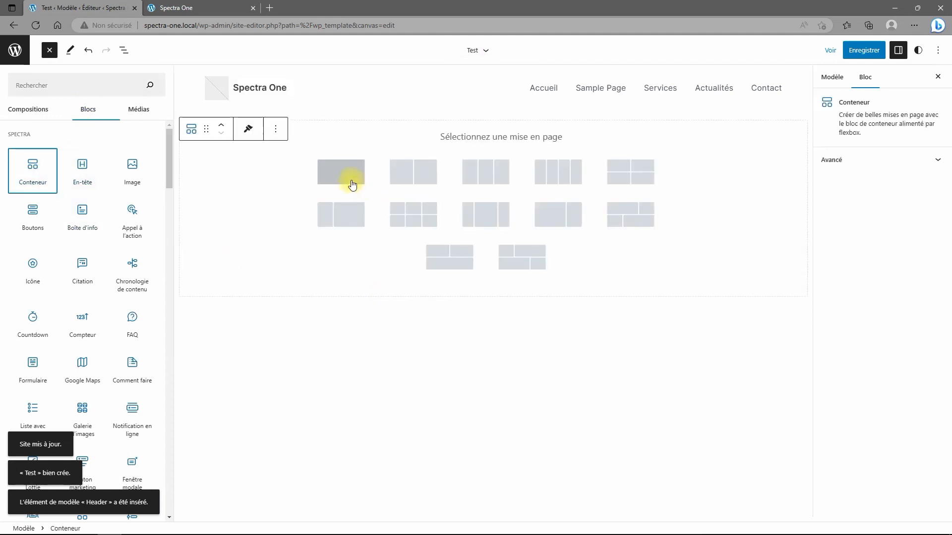
{"action": "left_click", "coordinate": [218, 181]}
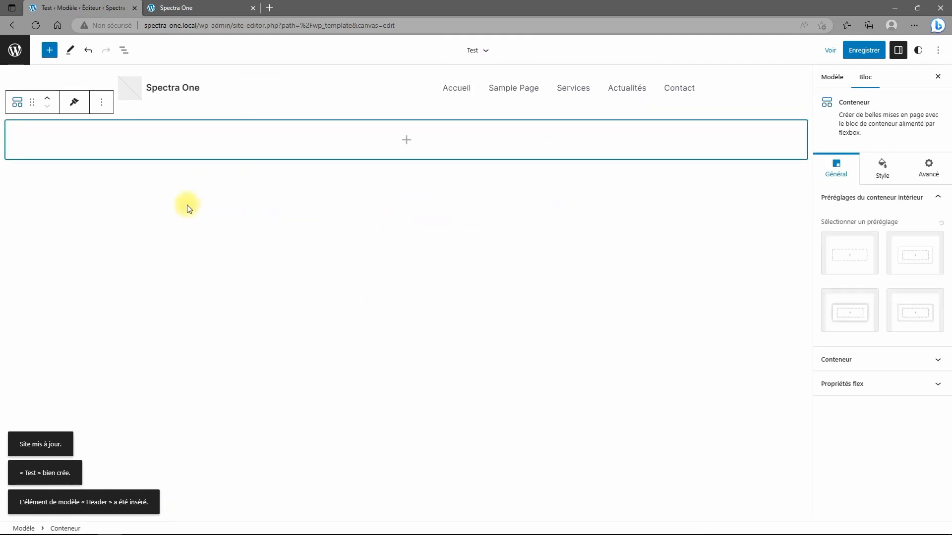
Add a Spectra En-tête heading reading "Votre titre attirant - Test" inside the container, and save the Test template
{"action": "left_click", "coordinate": [404, 141]}
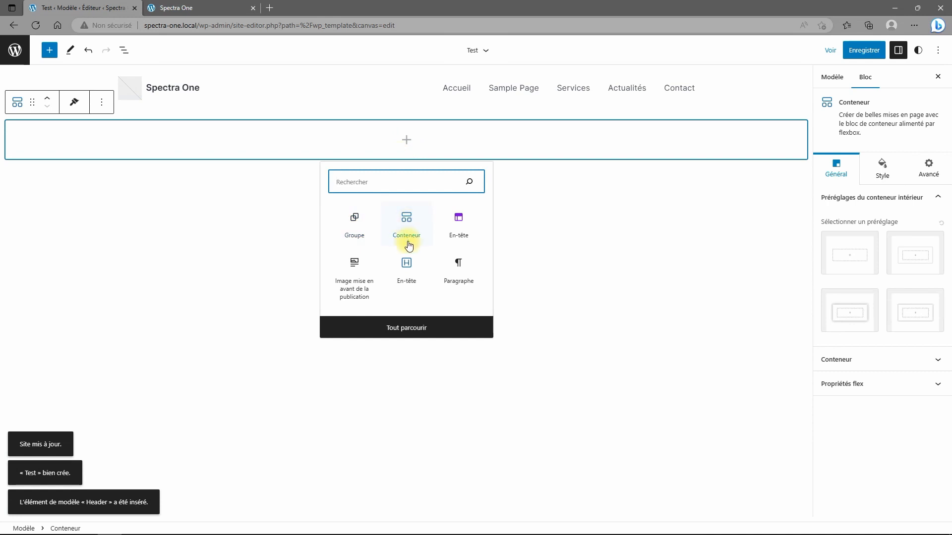
{"action": "left_click", "coordinate": [406, 270]}
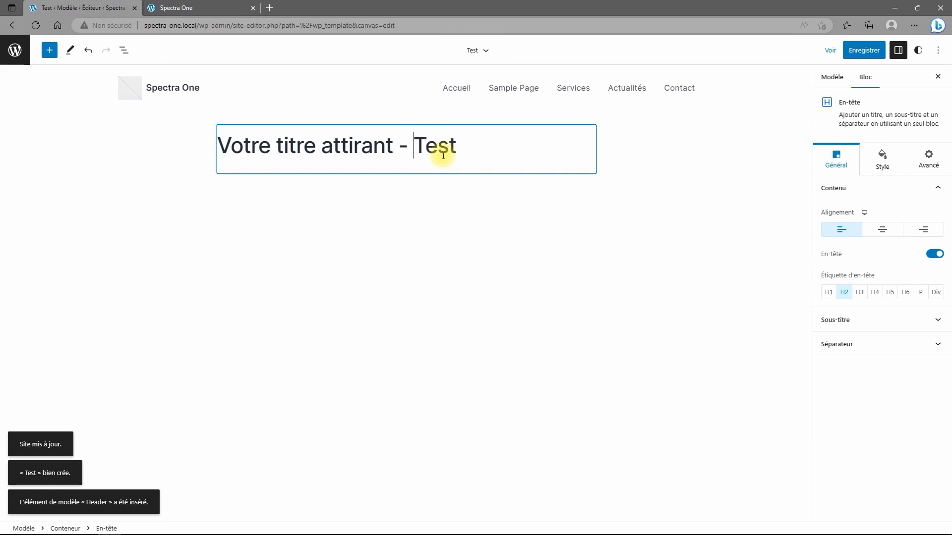
{"action": "left_click", "coordinate": [876, 54]}
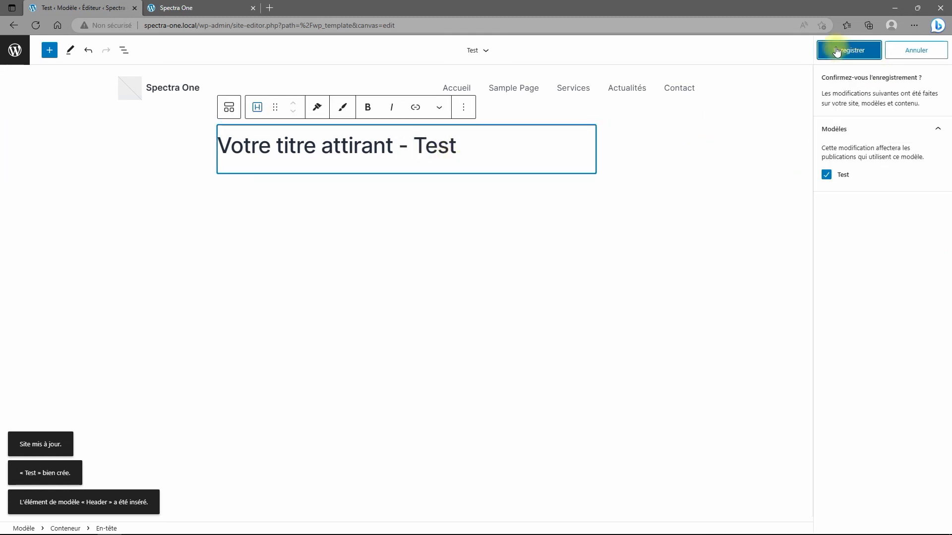
{"action": "left_click", "coordinate": [836, 51]}
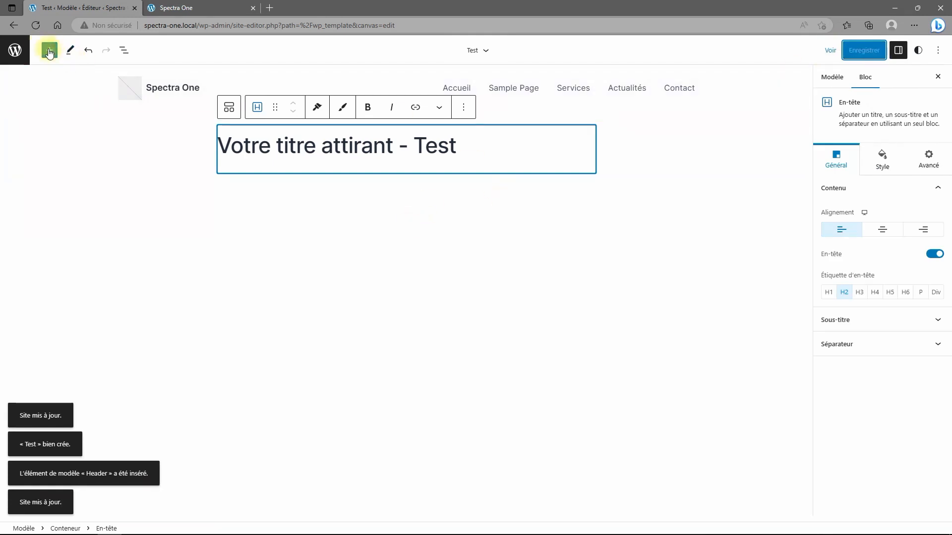
Insert a Pied de page template part below the heading in the Test template
{"action": "left_click", "coordinate": [49, 52]}
{"action": "left_click", "coordinate": [90, 111]}
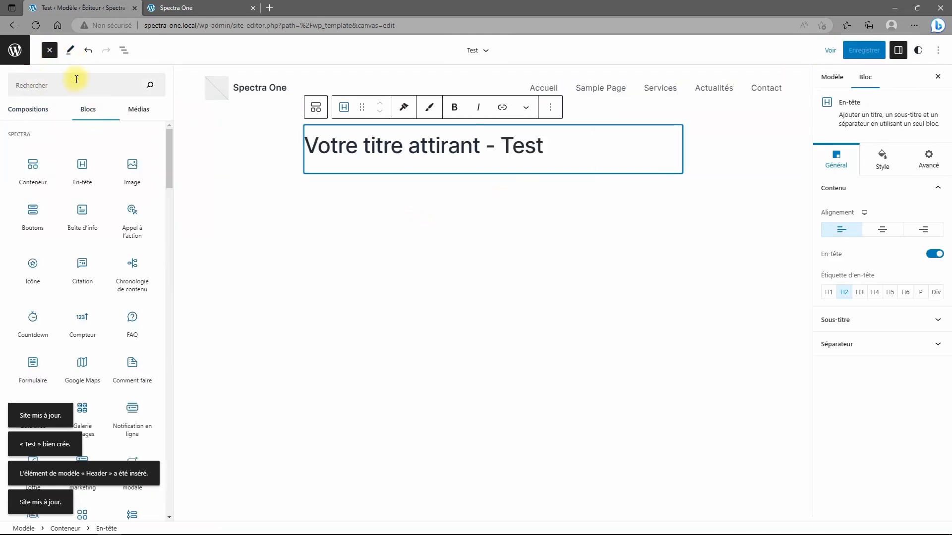
{"action": "left_click", "coordinate": [72, 83]}
{"action": "type", "text": "pie"}
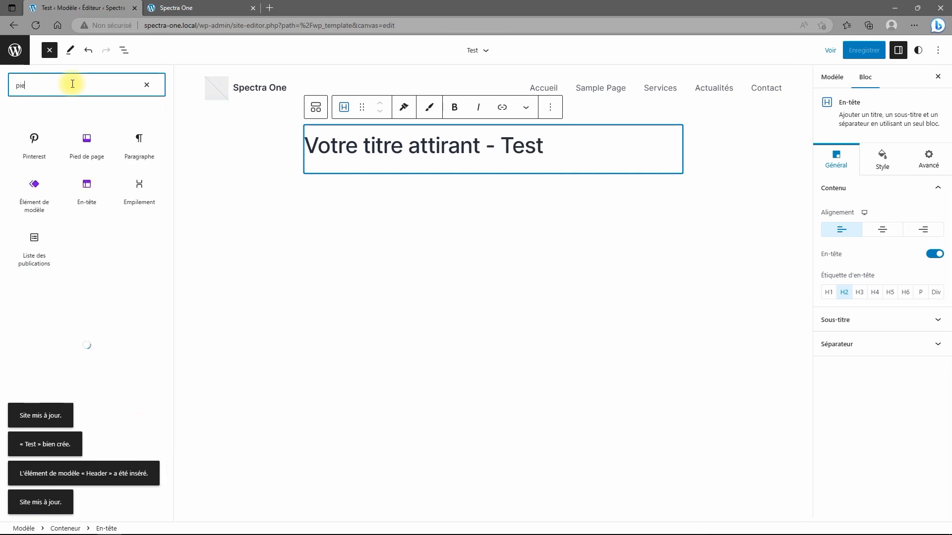
{"action": "left_click", "coordinate": [33, 150]}
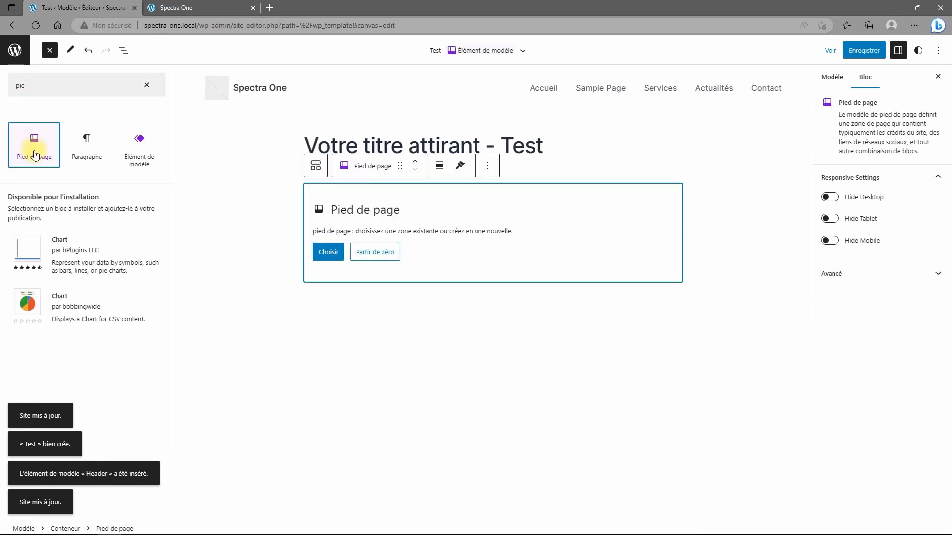
Assign the existing Footer element to the new Pied de page block
{"action": "left_click", "coordinate": [328, 254]}
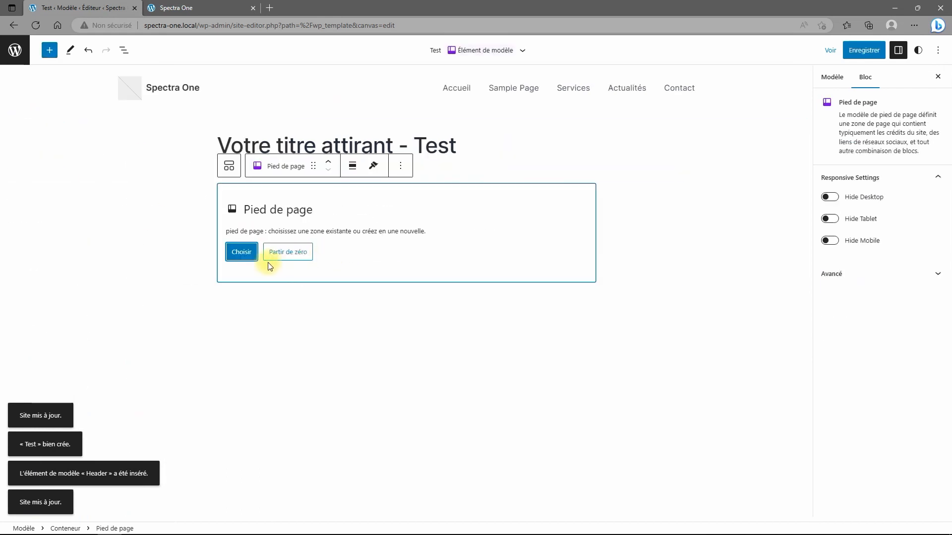
{"action": "left_click", "coordinate": [243, 252]}
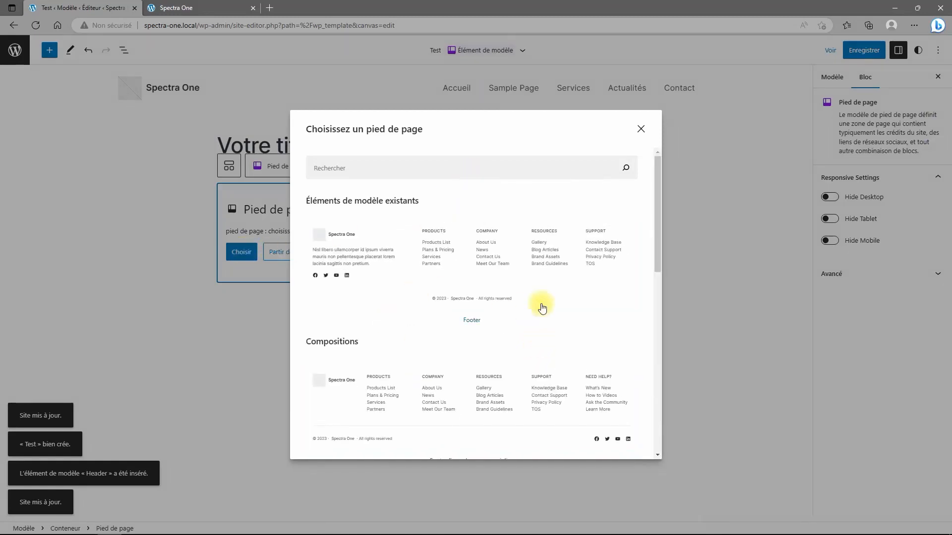
{"action": "scroll", "coordinate": [530, 370], "scroll_direction": "down", "scroll_amount": 1}
{"action": "scroll", "coordinate": [530, 370], "scroll_direction": "down", "scroll_amount": 5}
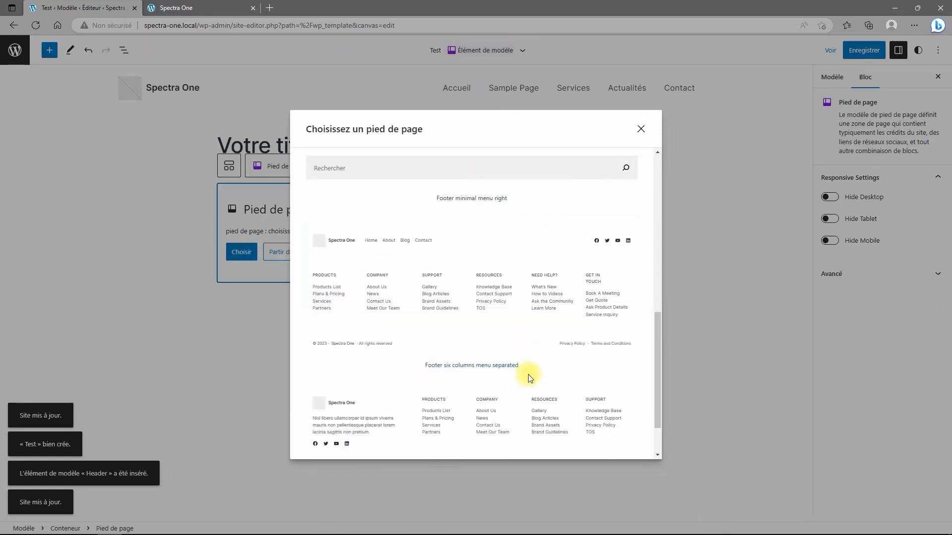
{"action": "scroll", "coordinate": [531, 380], "scroll_direction": "up", "scroll_amount": 6}
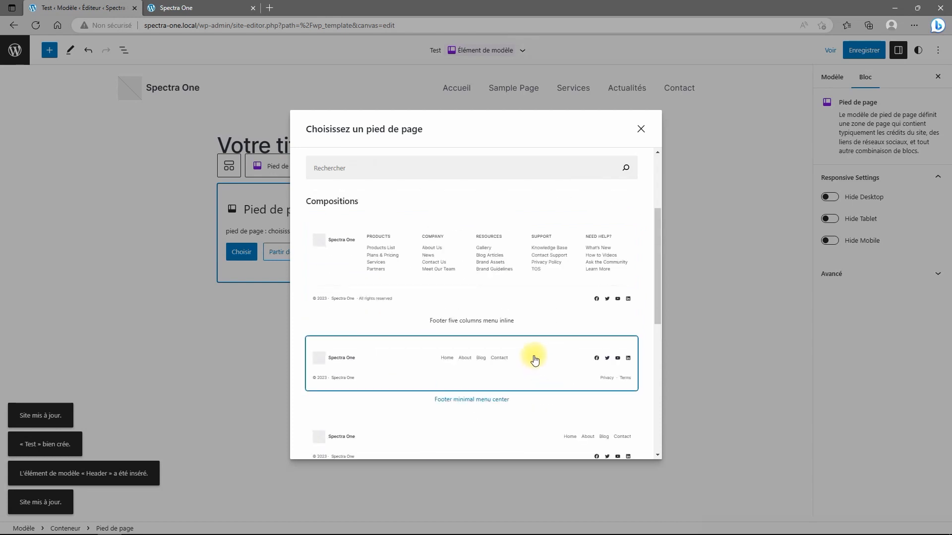
{"action": "left_click", "coordinate": [503, 258]}
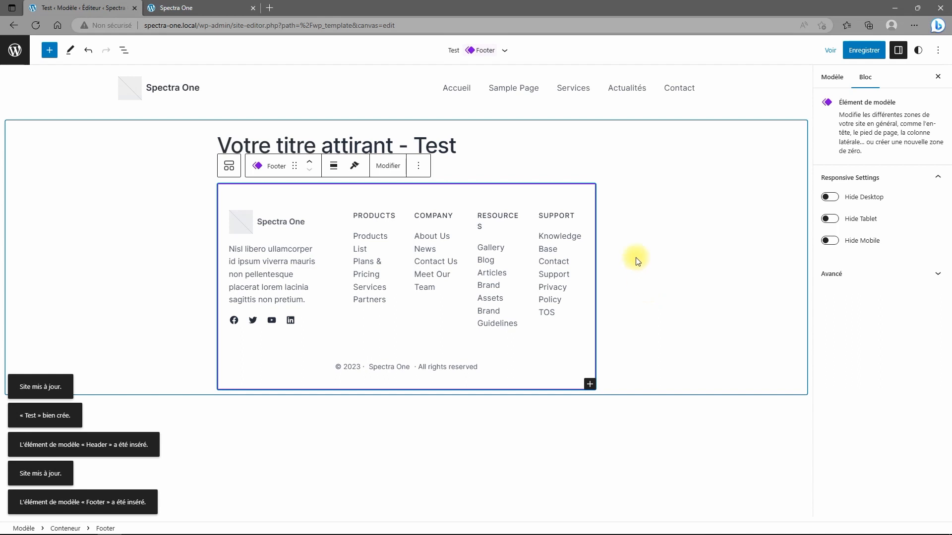
Show the template's block structure in the list view and save the Test template
{"action": "left_click", "coordinate": [125, 51]}
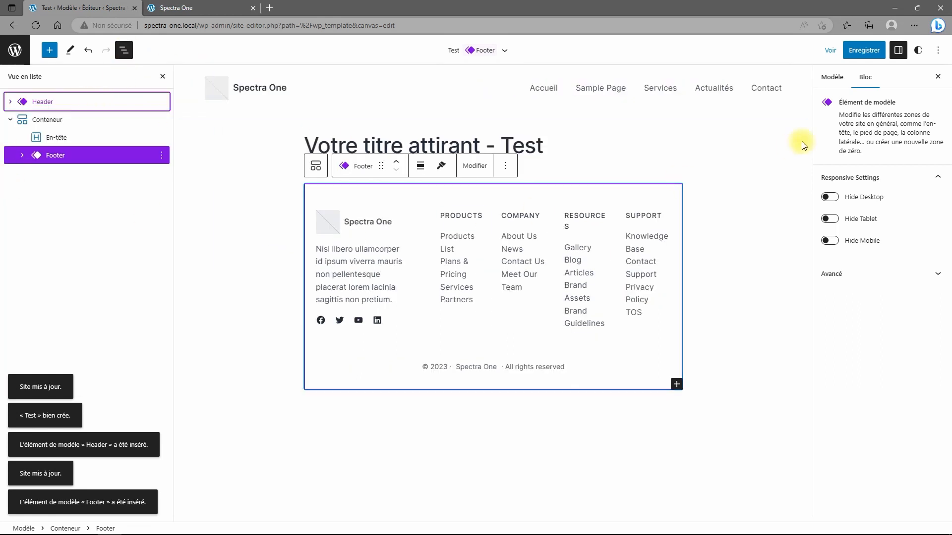
{"action": "left_click", "coordinate": [859, 51]}
{"action": "left_click", "coordinate": [859, 51]}
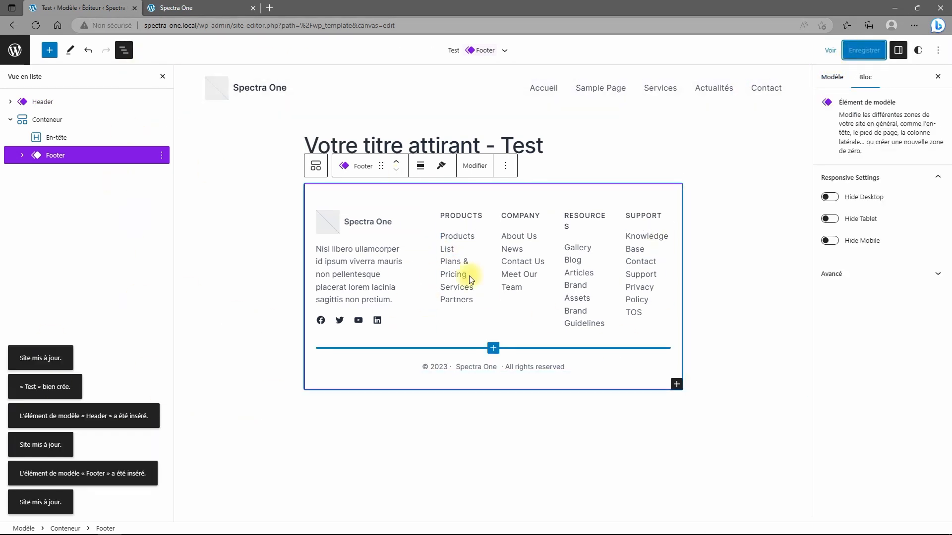
{"action": "left_click", "coordinate": [188, 8]}
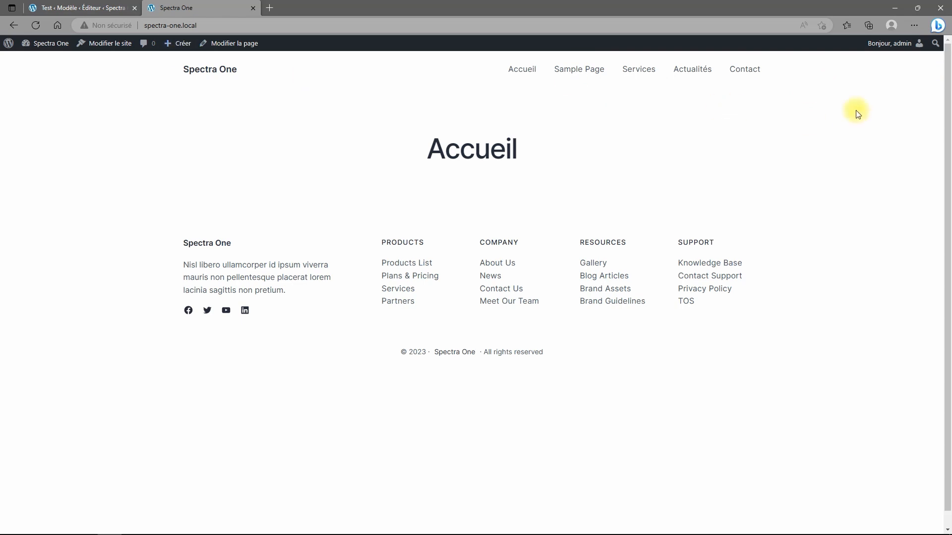
{"action": "left_click", "coordinate": [79, 8]}
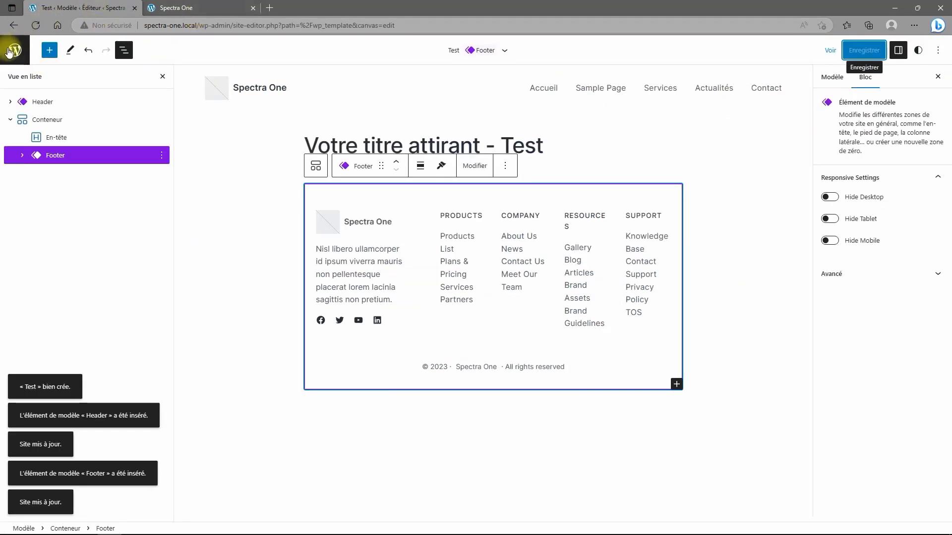
Leave the site editor and create a new page titled Test
{"action": "left_click", "coordinate": [15, 98]}
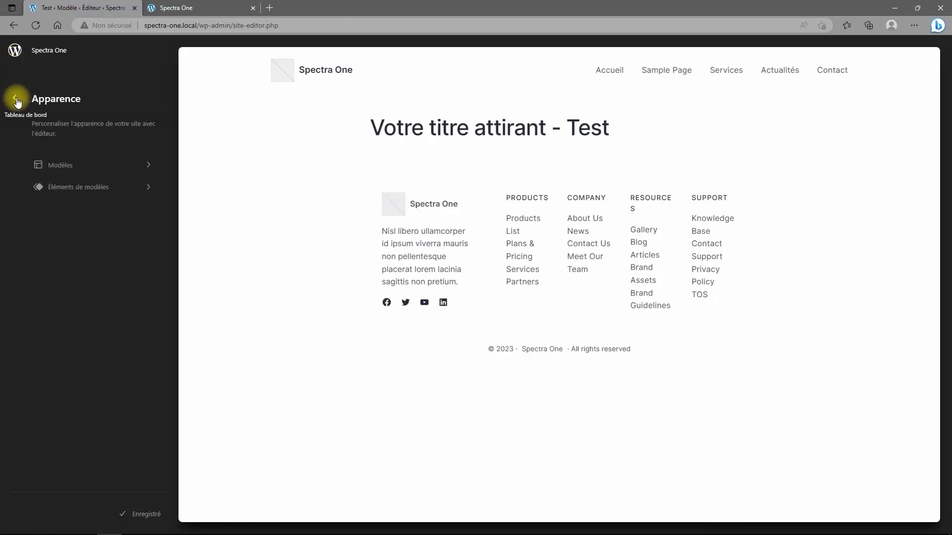
{"action": "left_click", "coordinate": [14, 102]}
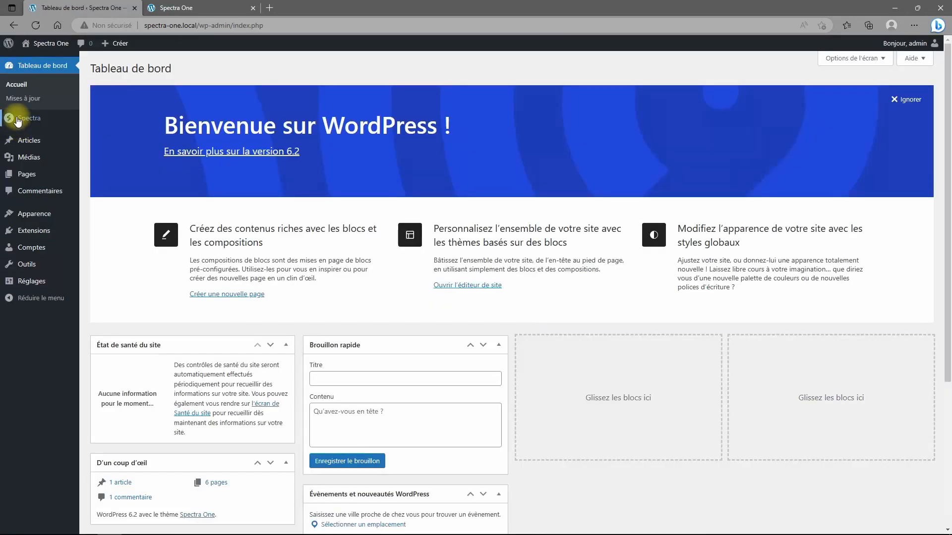
{"action": "left_click", "coordinate": [26, 175]}
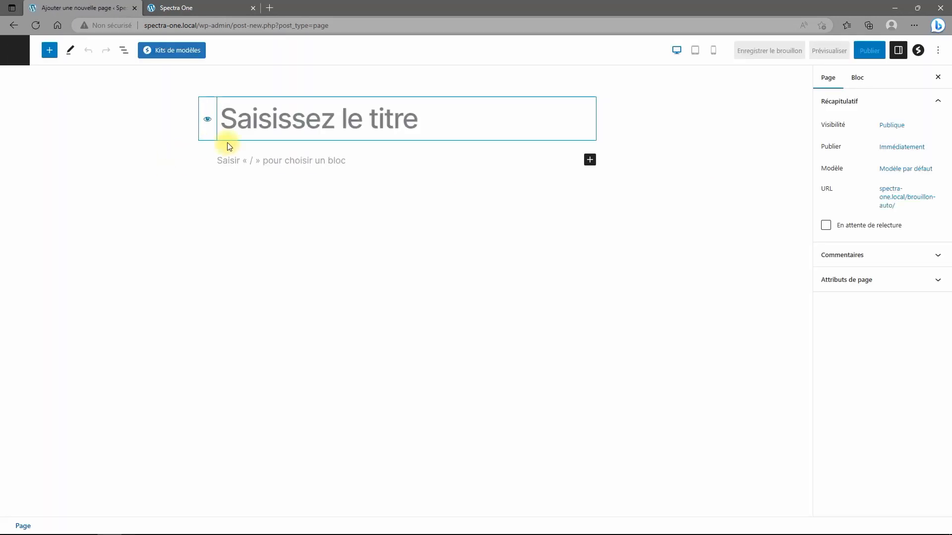
{"action": "type", "text": "Test"}
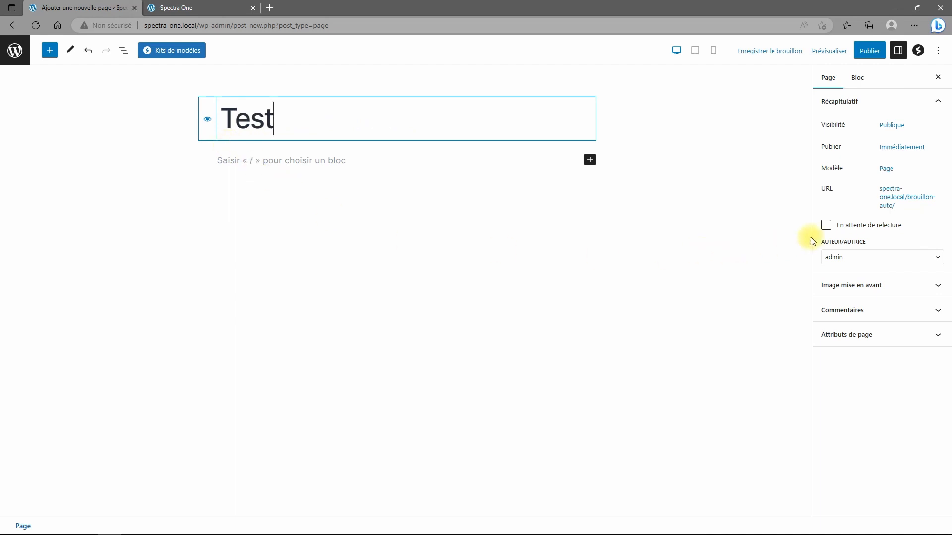
Try assigning the Test template to the page, and switch it back to Modèle par défaut
{"action": "left_click", "coordinate": [885, 171]}
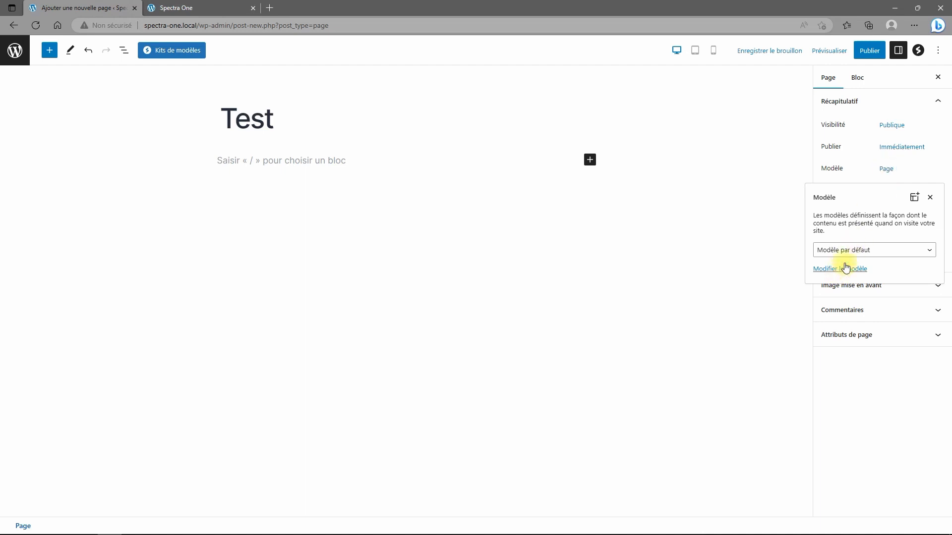
{"action": "left_click", "coordinate": [854, 251]}
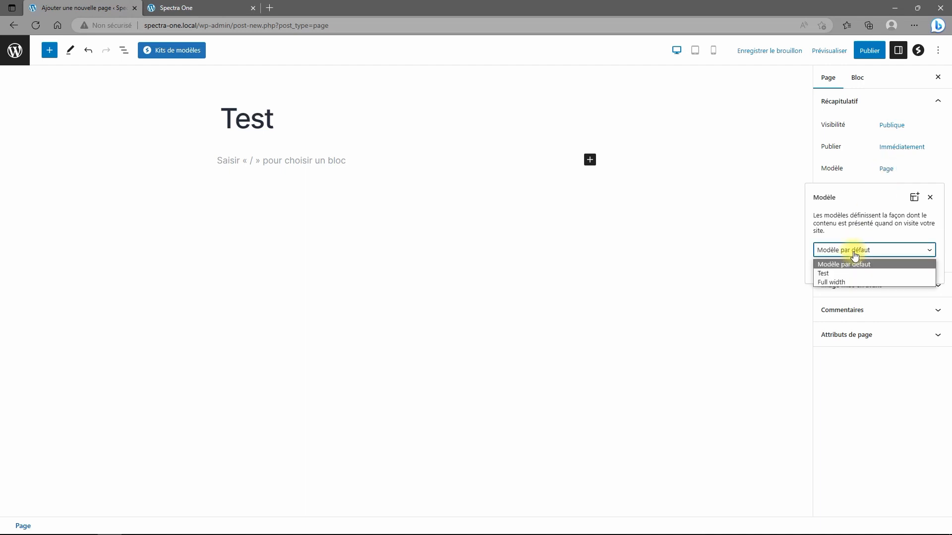
{"action": "left_click", "coordinate": [824, 274]}
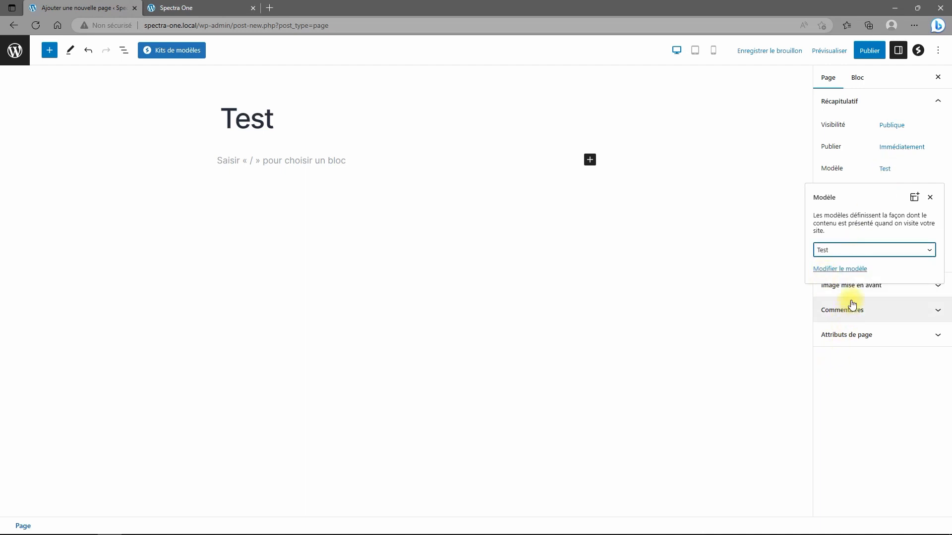
{"action": "left_click", "coordinate": [859, 249]}
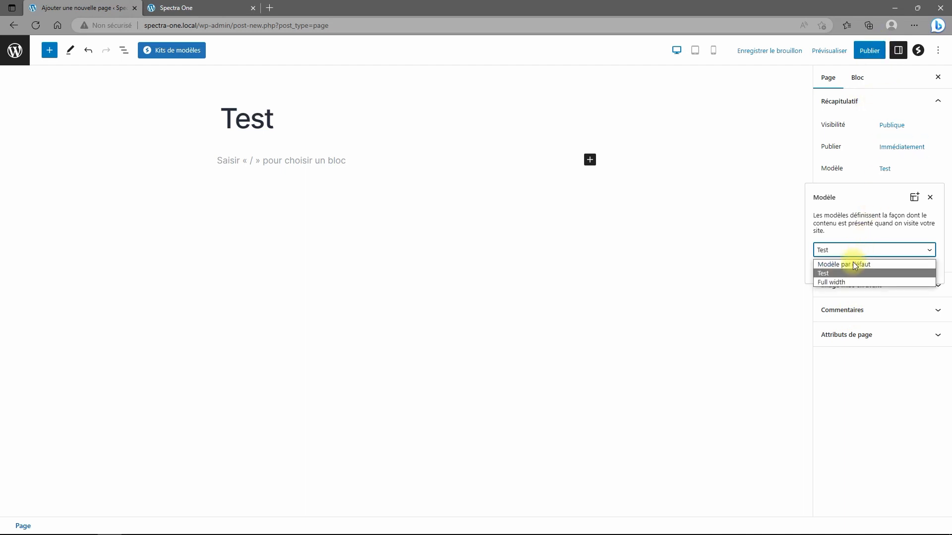
{"action": "left_click", "coordinate": [848, 266]}
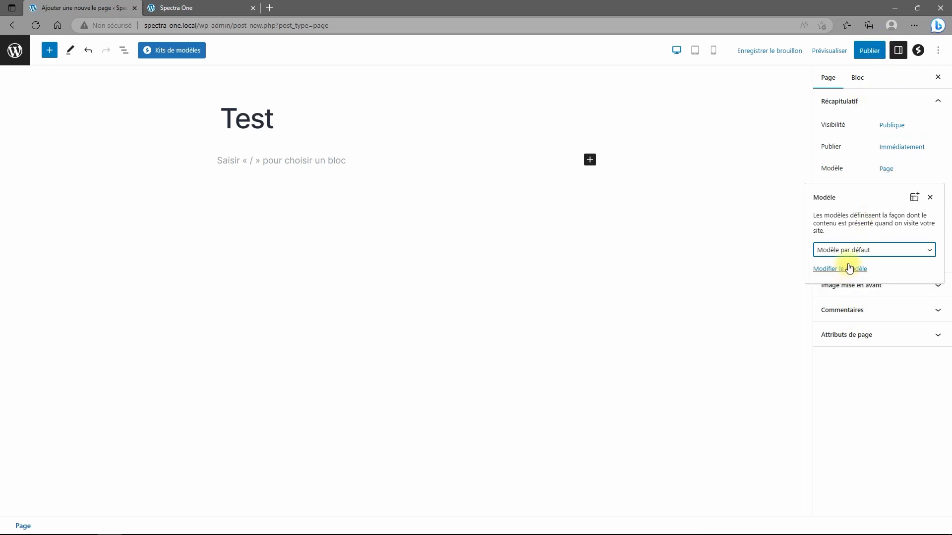
Publish the Test page and return to the list of pages
{"action": "left_click", "coordinate": [869, 51]}
{"action": "left_click", "coordinate": [852, 51]}
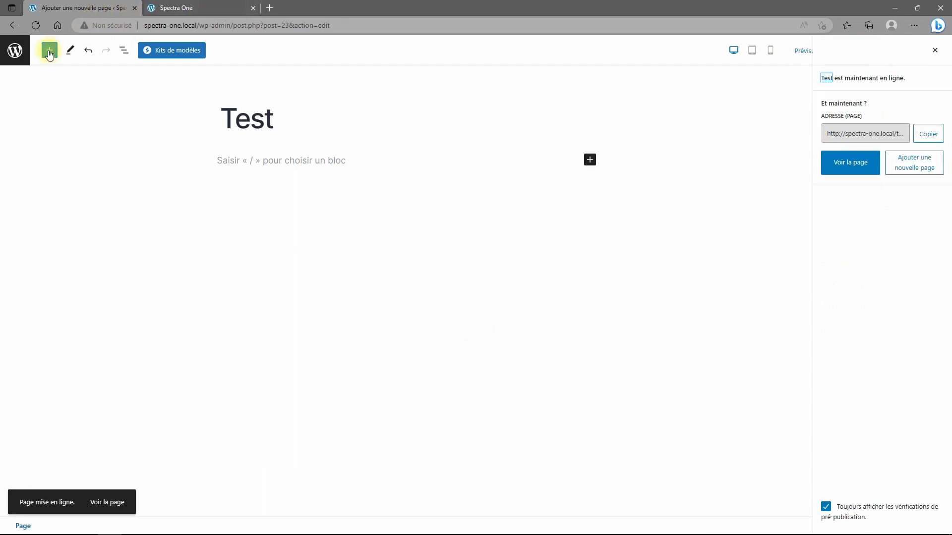
{"action": "left_click", "coordinate": [10, 50]}
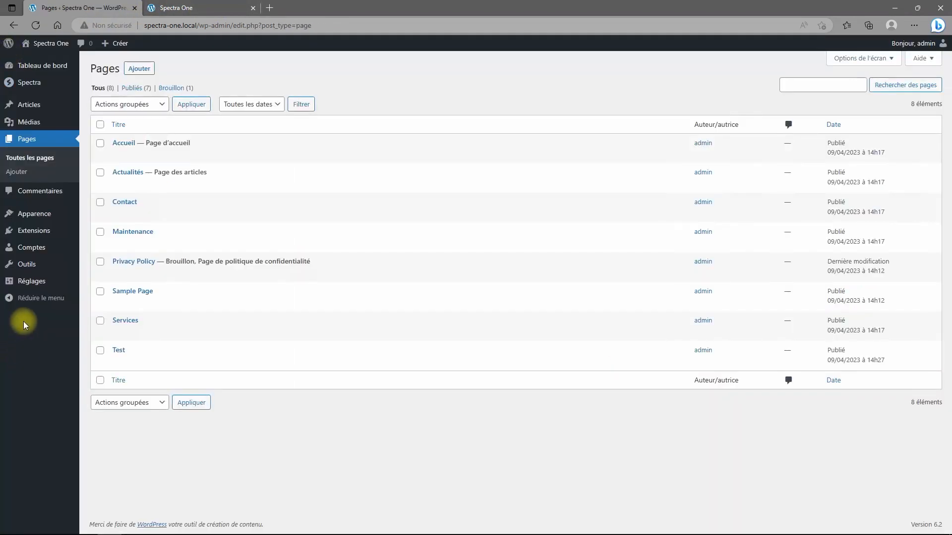
Open the Header template part in the site editor and add a link to the Test page at the end of its navigation menu
{"action": "mouse_move", "coordinate": [28, 214]}
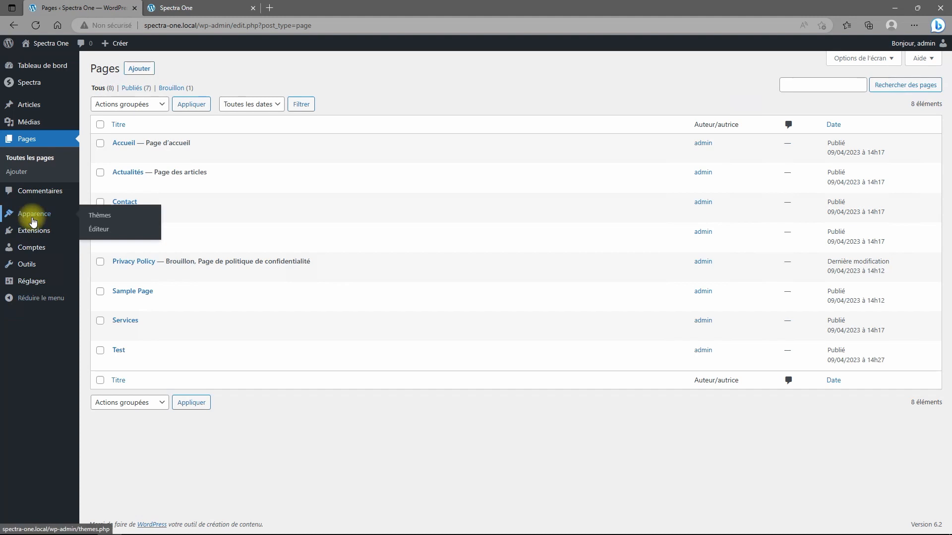
{"action": "left_click", "coordinate": [100, 232]}
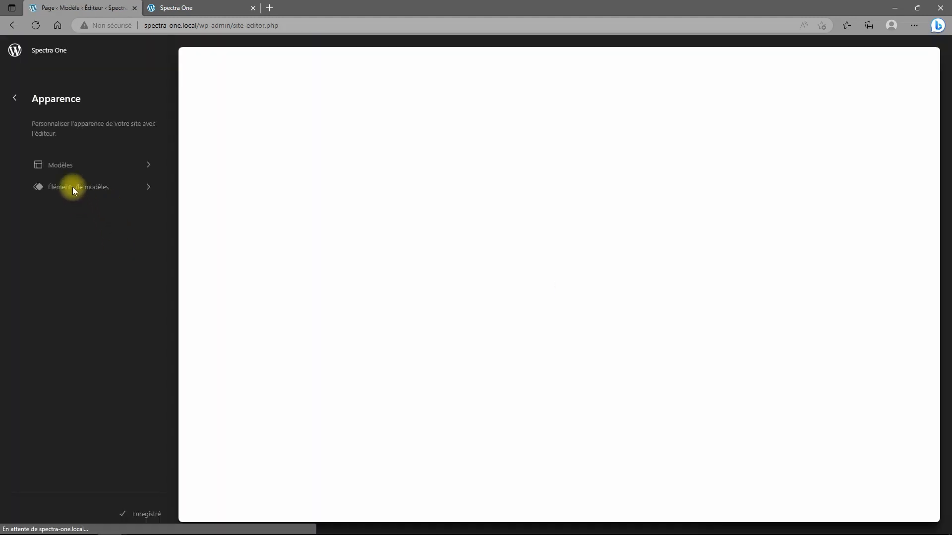
{"action": "left_click", "coordinate": [64, 192]}
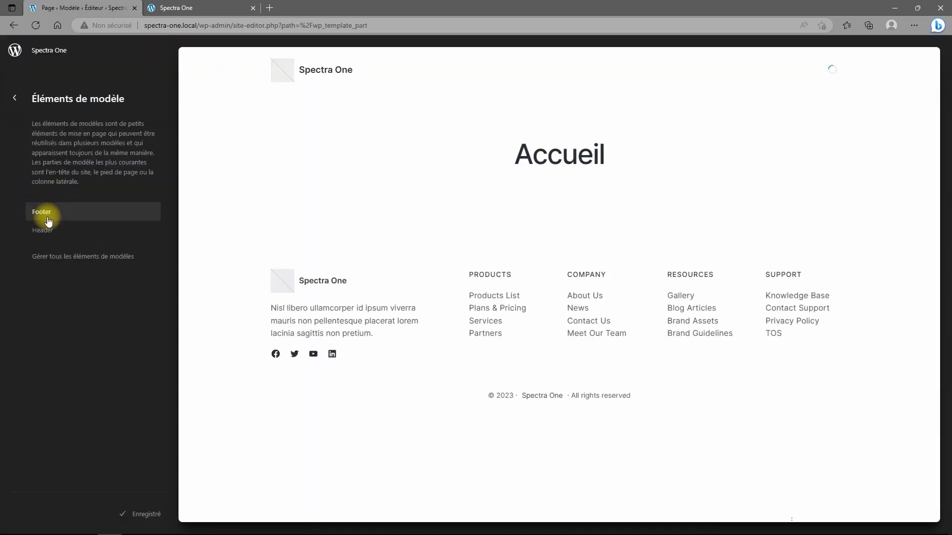
{"action": "left_click", "coordinate": [40, 231]}
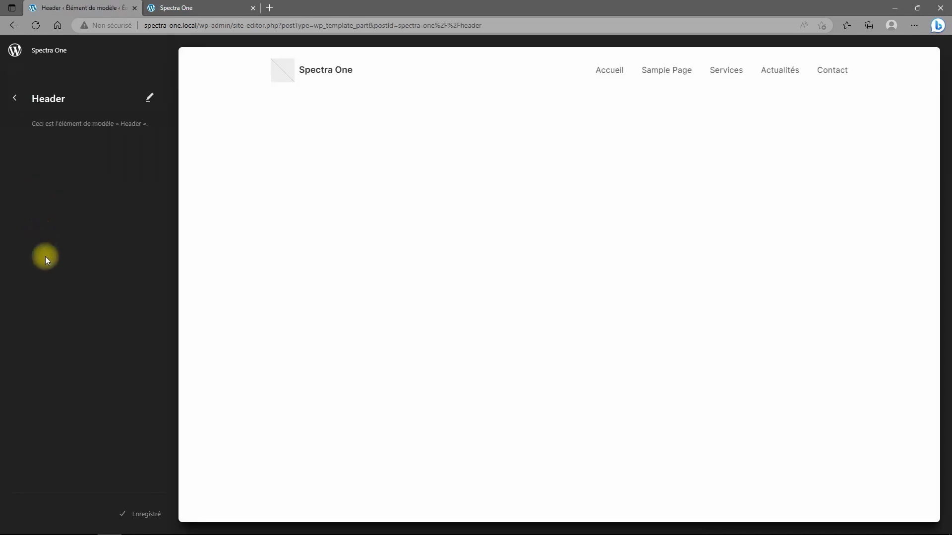
{"action": "left_click", "coordinate": [705, 74]}
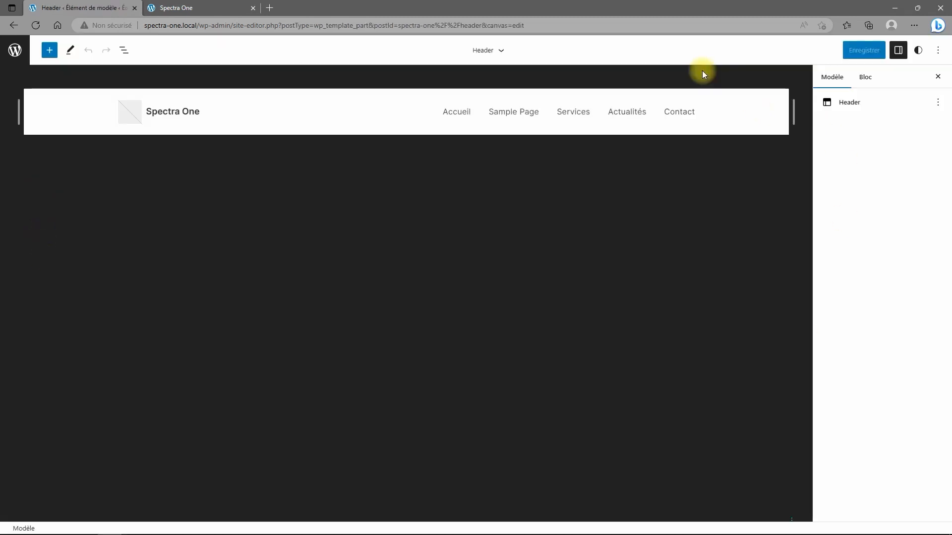
{"action": "left_click", "coordinate": [605, 115]}
{"action": "left_click", "coordinate": [688, 112]}
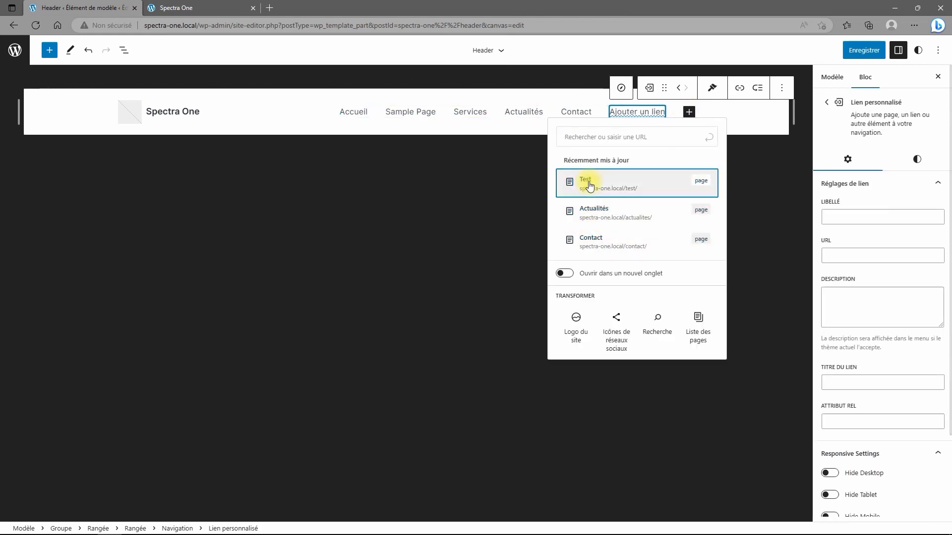
{"action": "left_click", "coordinate": [588, 185]}
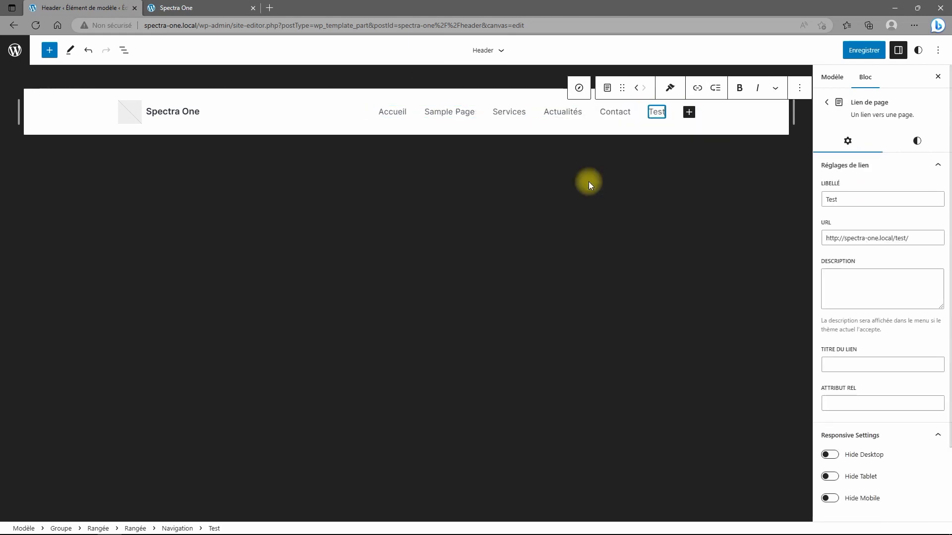
Move the Test menu link between Services and Actualités, save the header, and return to the site editor's Apparence overview
{"action": "left_click", "coordinate": [863, 51]}
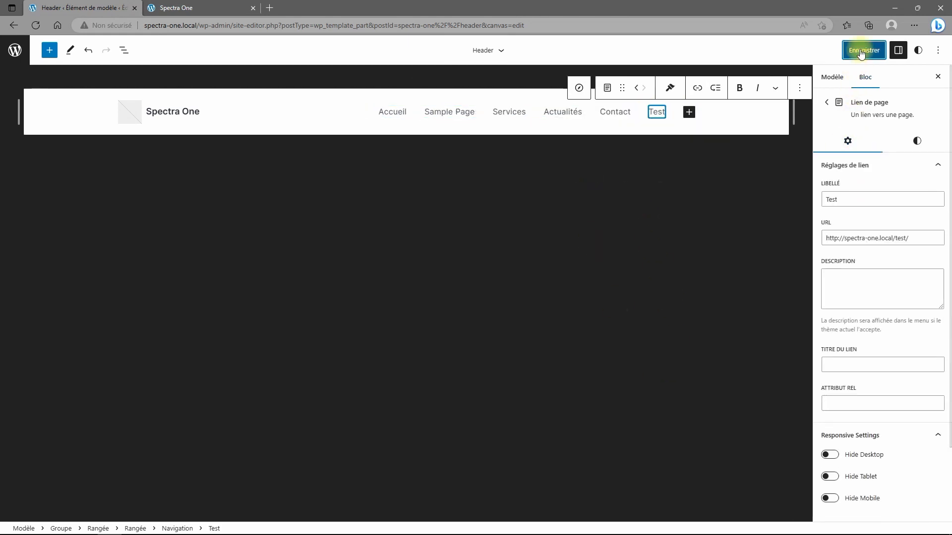
{"action": "left_click", "coordinate": [636, 90]}
{"action": "left_click", "coordinate": [636, 90]}
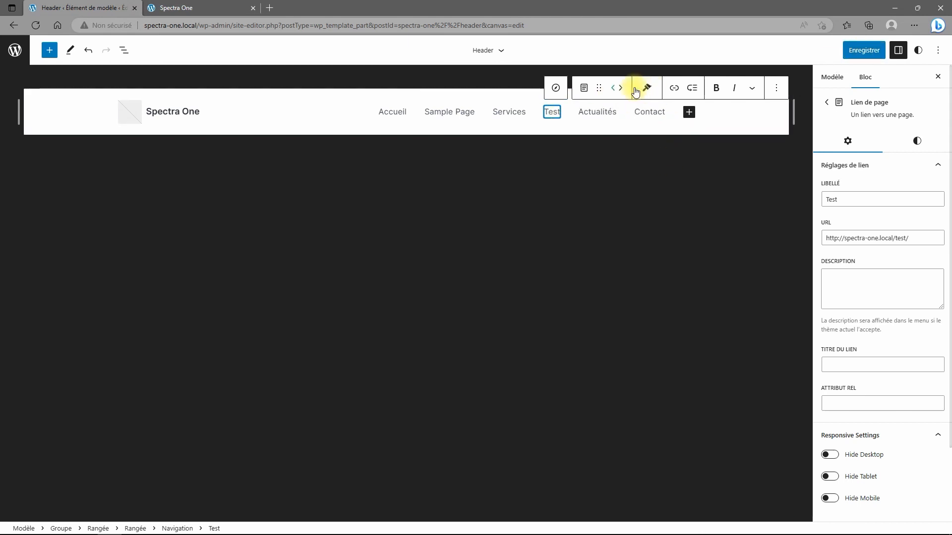
{"action": "left_click", "coordinate": [863, 51]}
{"action": "left_click", "coordinate": [850, 48]}
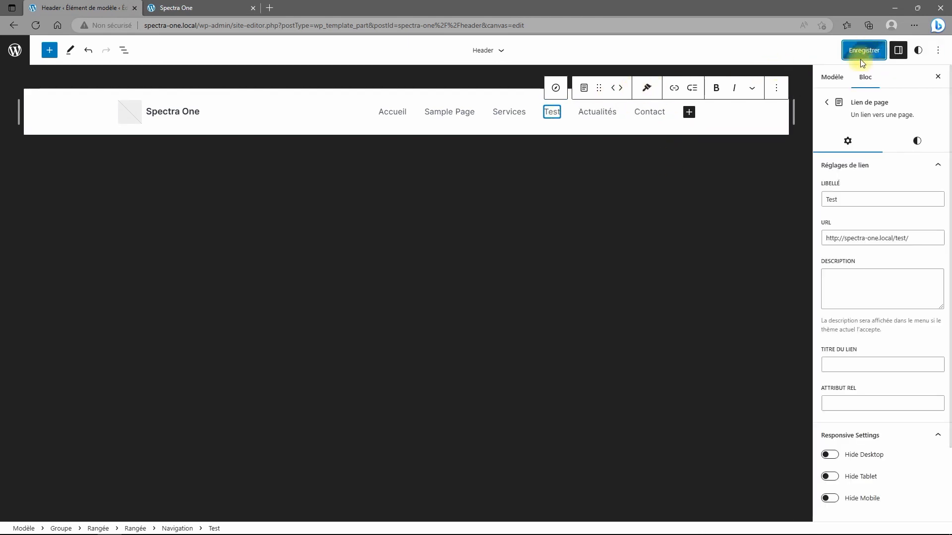
{"action": "left_click", "coordinate": [14, 49]}
{"action": "left_click", "coordinate": [15, 99]}
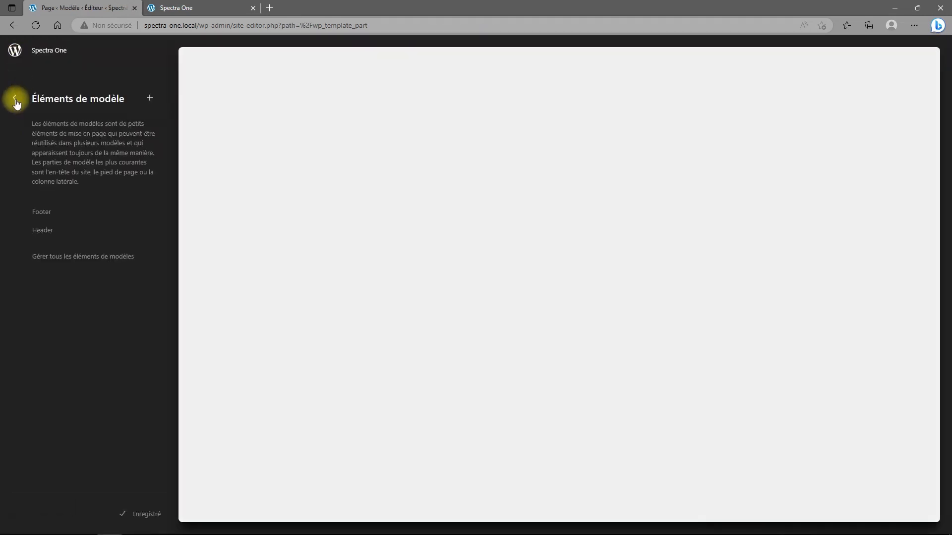
{"action": "left_click", "coordinate": [15, 99]}
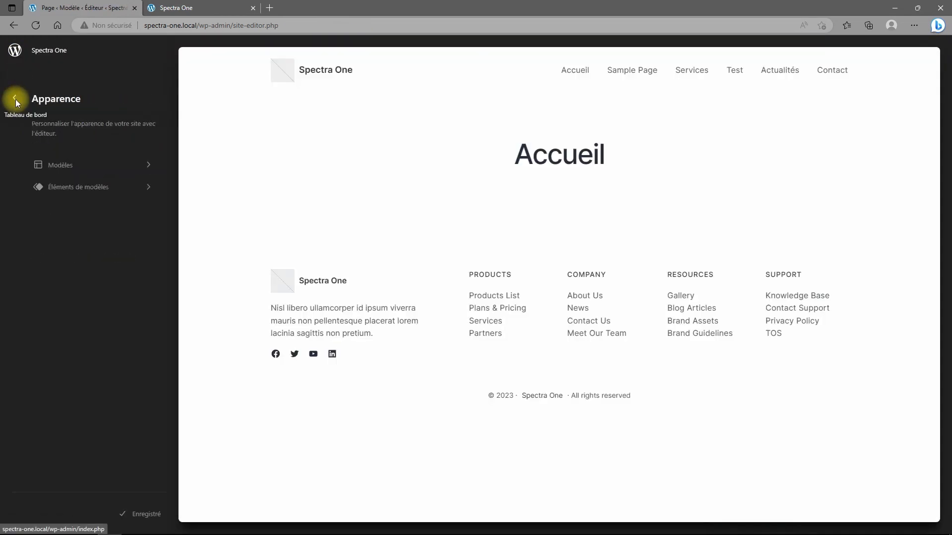
Leave the site editor, reload the live site, and view the Test page from its updated menu
{"action": "left_click", "coordinate": [14, 99]}
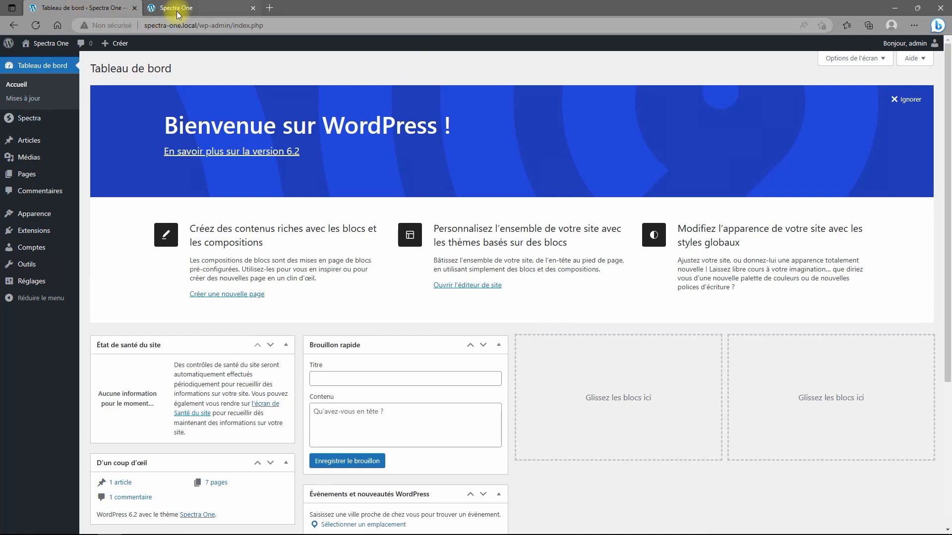
{"action": "left_click", "coordinate": [177, 13]}
{"action": "left_click", "coordinate": [36, 25]}
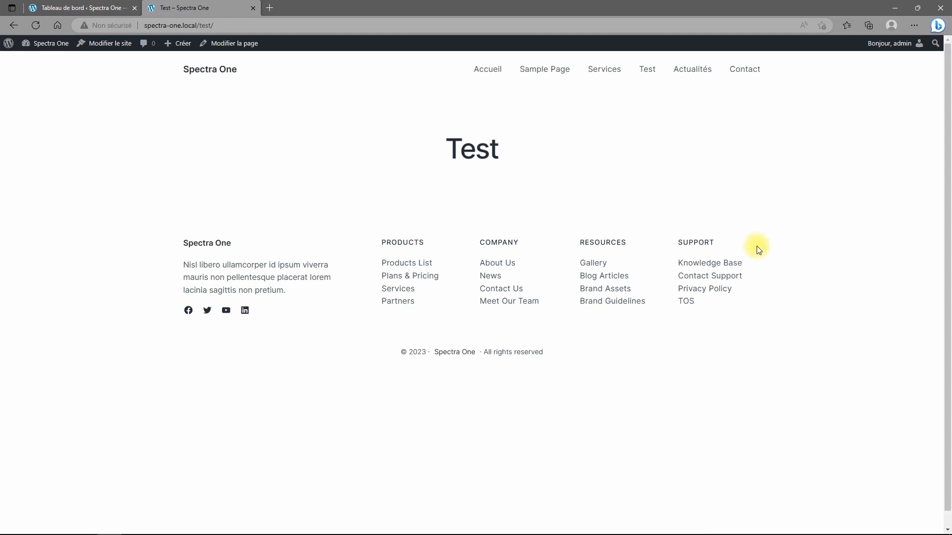
Open the Test page for editing, assign it the Test template, and update the page
{"action": "left_click", "coordinate": [63, 8]}
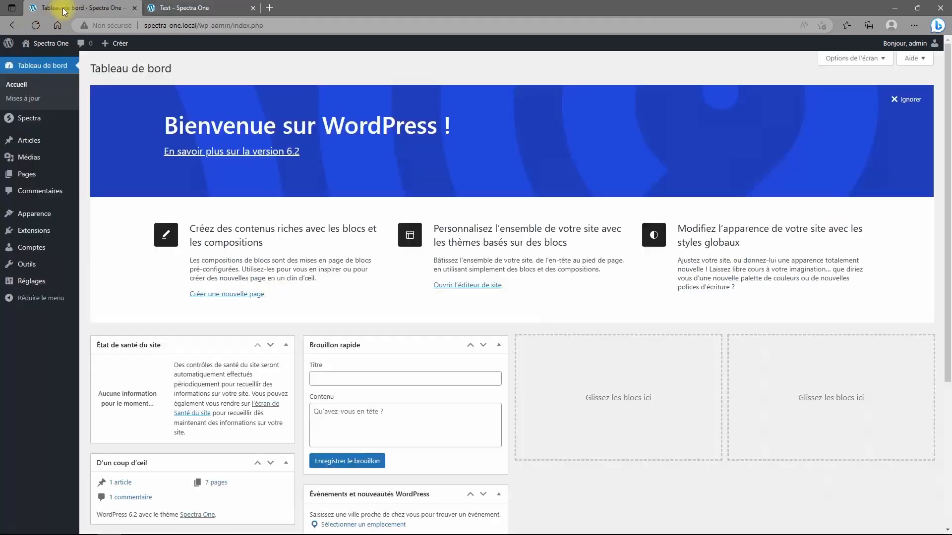
{"action": "left_click", "coordinate": [28, 173]}
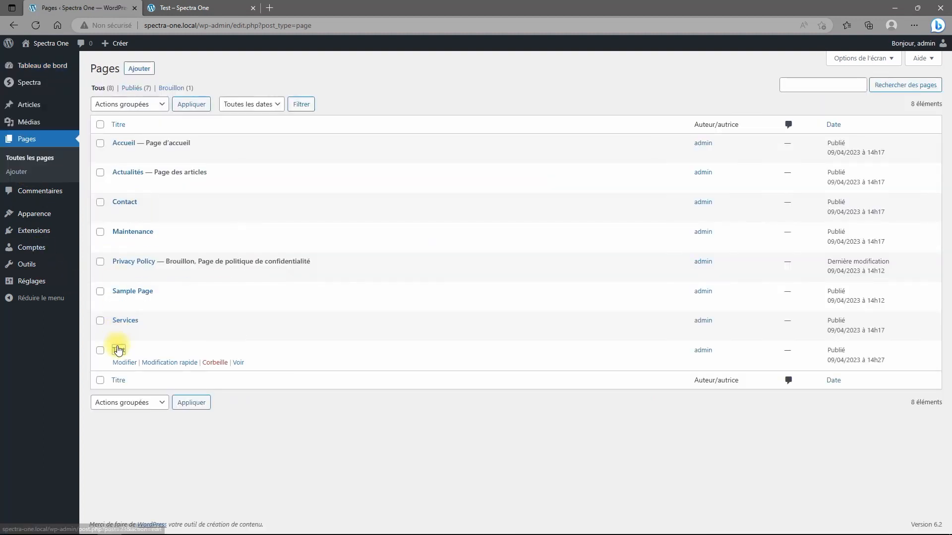
{"action": "left_click", "coordinate": [119, 350]}
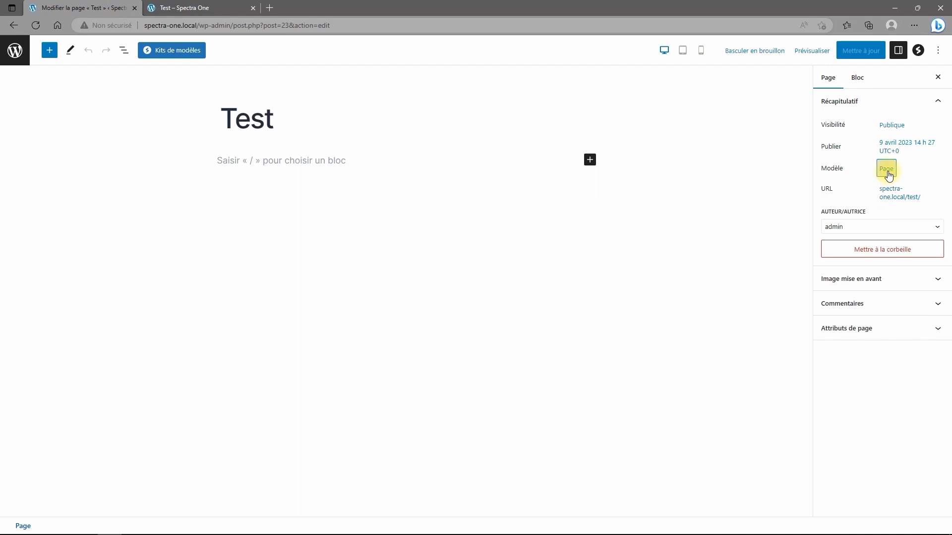
{"action": "left_click", "coordinate": [886, 170]}
{"action": "left_click", "coordinate": [858, 252]}
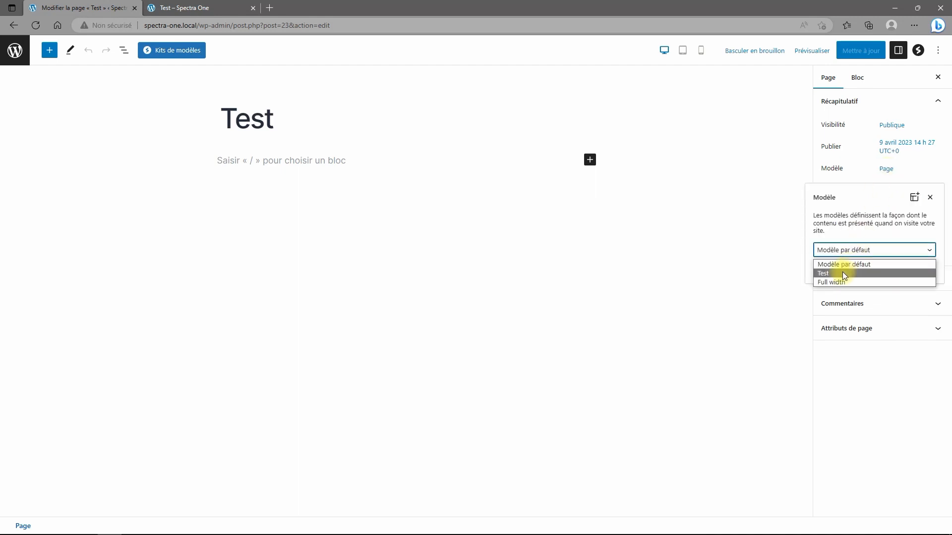
{"action": "left_click", "coordinate": [842, 274]}
{"action": "left_click", "coordinate": [863, 52]}
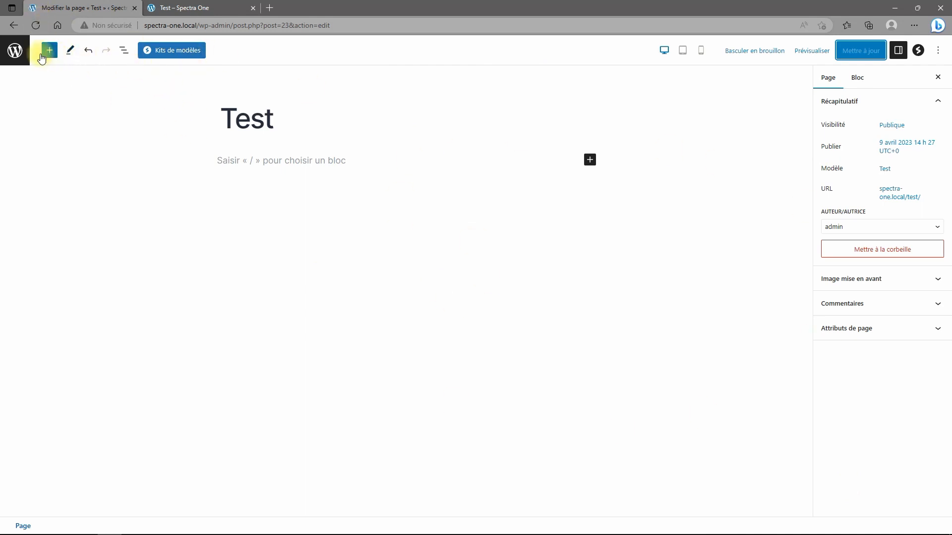
Reload the live Test page to check its layout with the Test template, and return to the page editor
{"action": "left_click", "coordinate": [185, 7]}
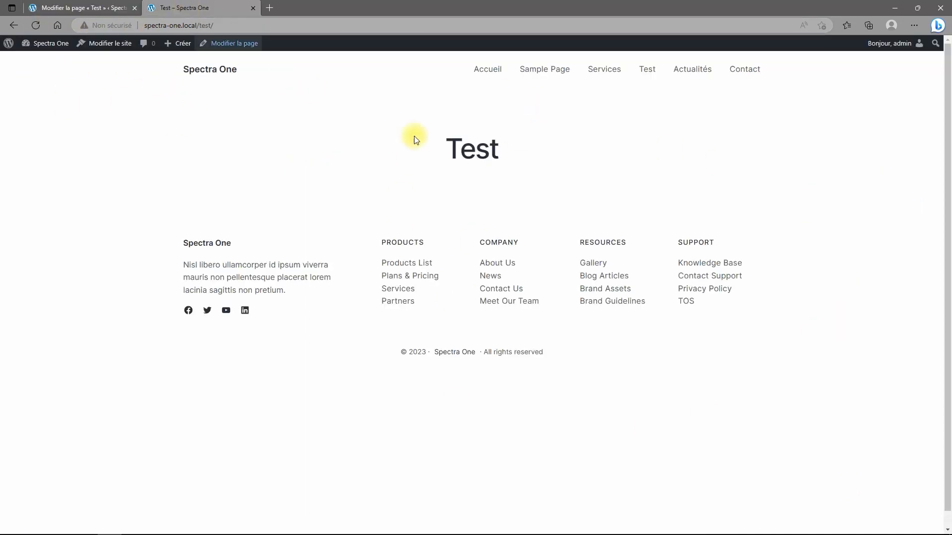
{"action": "left_click", "coordinate": [35, 26]}
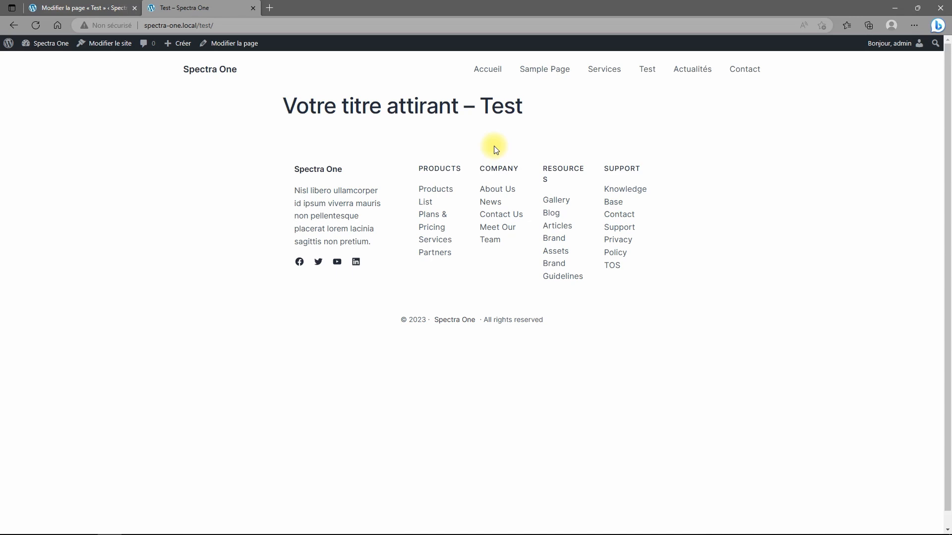
{"action": "left_click", "coordinate": [59, 8]}
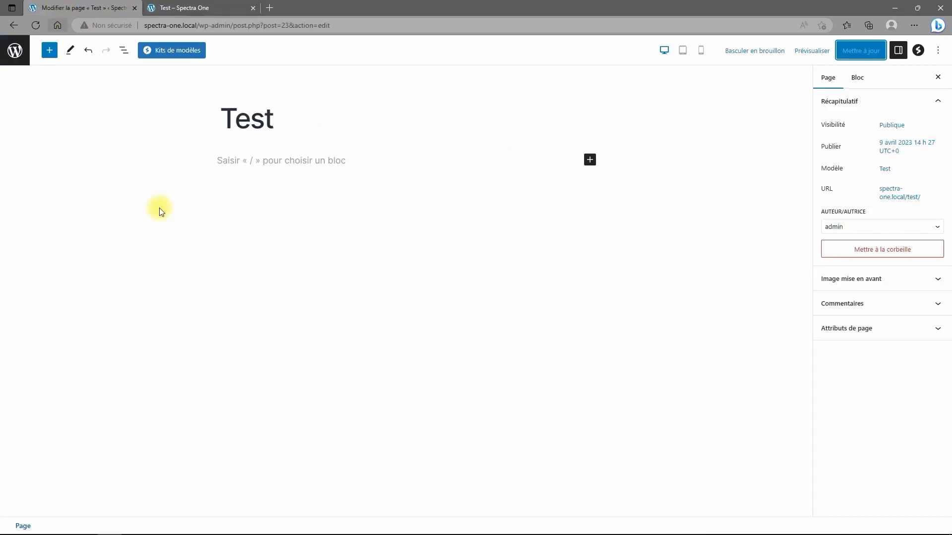
Look at the Accueil page in the page editor, and create a Page d'accueil template in the site editor
{"action": "left_click", "coordinate": [14, 50]}
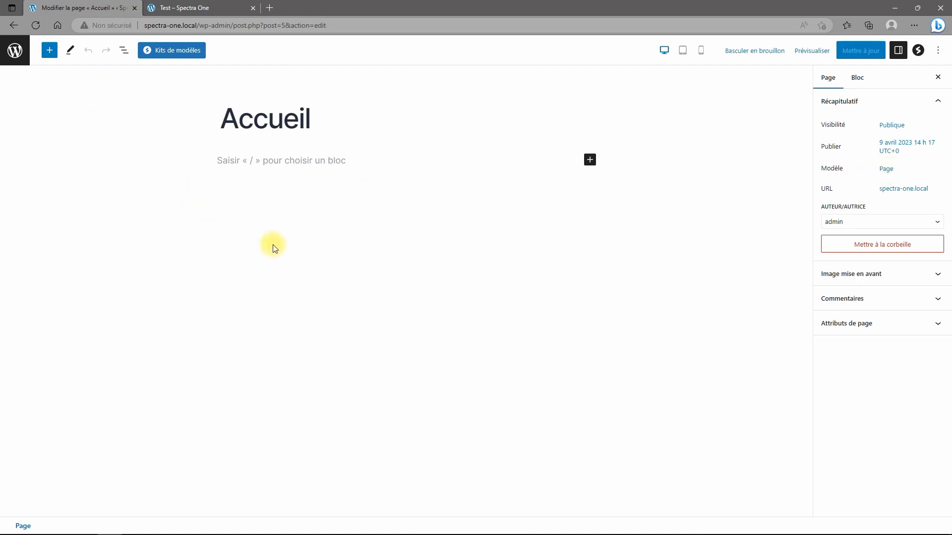
{"action": "left_click", "coordinate": [15, 50]}
{"action": "mouse_move", "coordinate": [30, 213]}
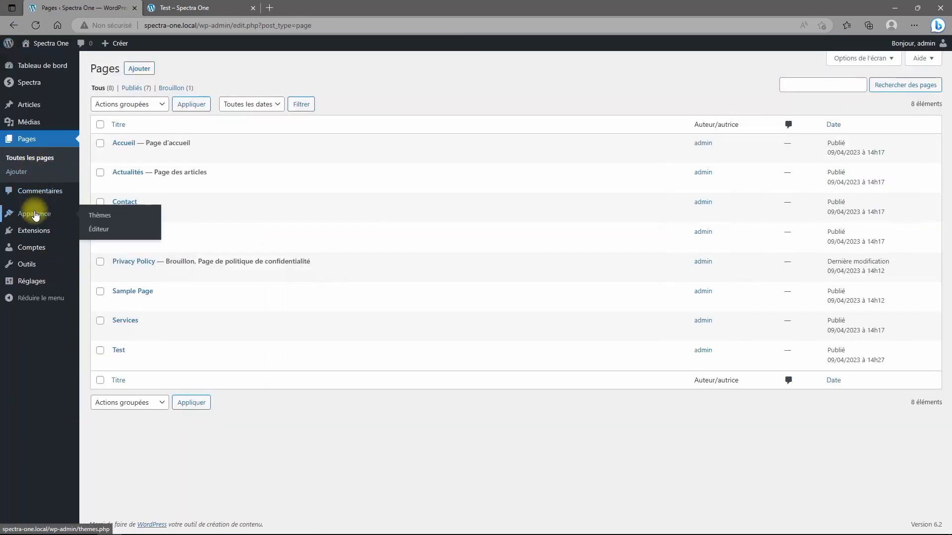
{"action": "left_click", "coordinate": [99, 231]}
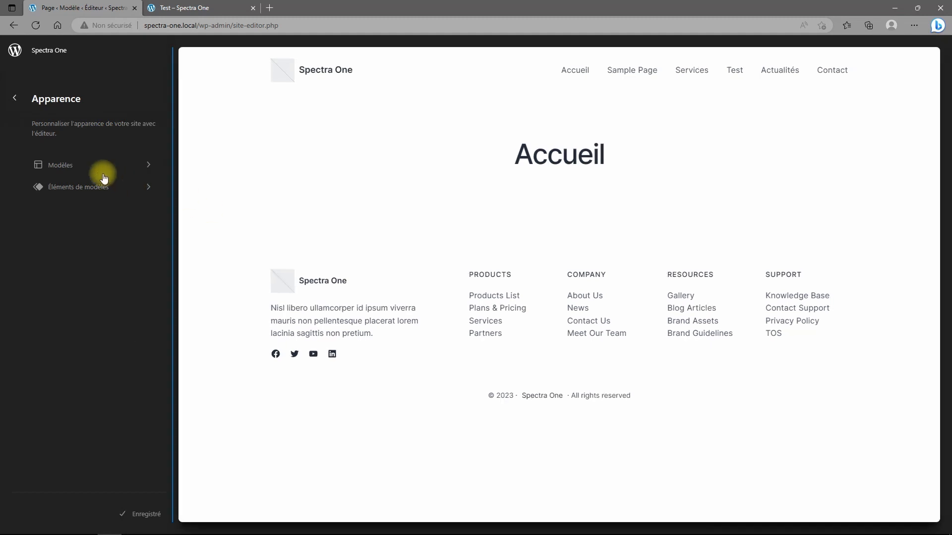
{"action": "left_click", "coordinate": [67, 168]}
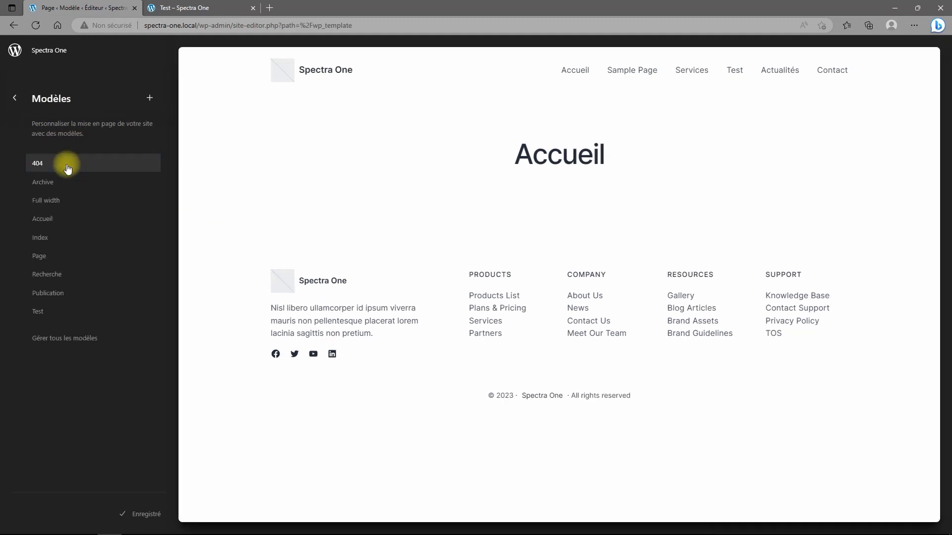
{"action": "left_click", "coordinate": [151, 99]}
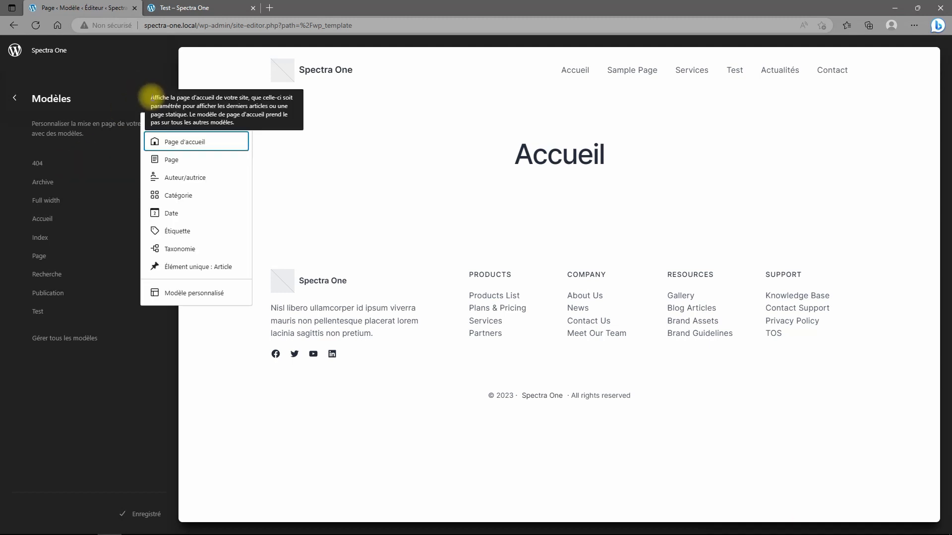
{"action": "left_click", "coordinate": [187, 144]}
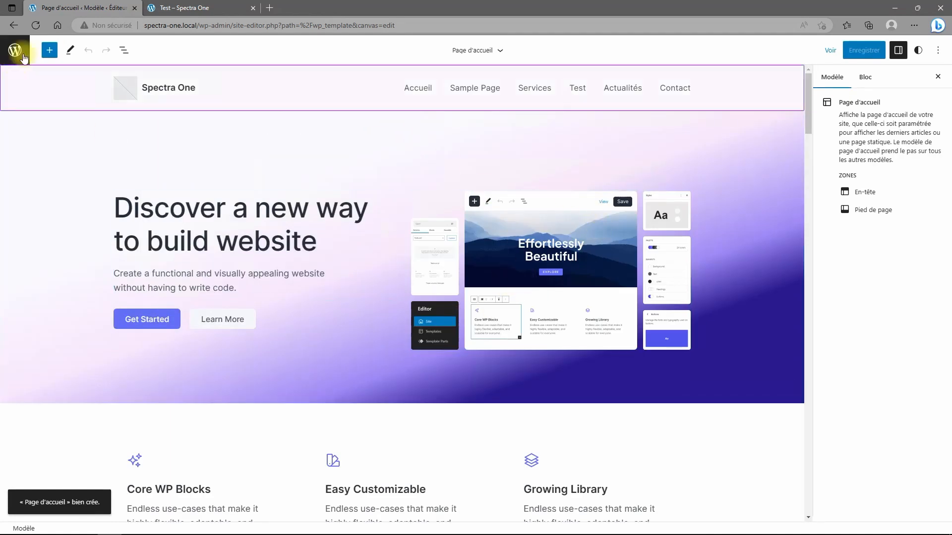
Delete all eight Groupe blocks between the Header and Footer of the Page d'accueil template
{"action": "left_click", "coordinate": [124, 54]}
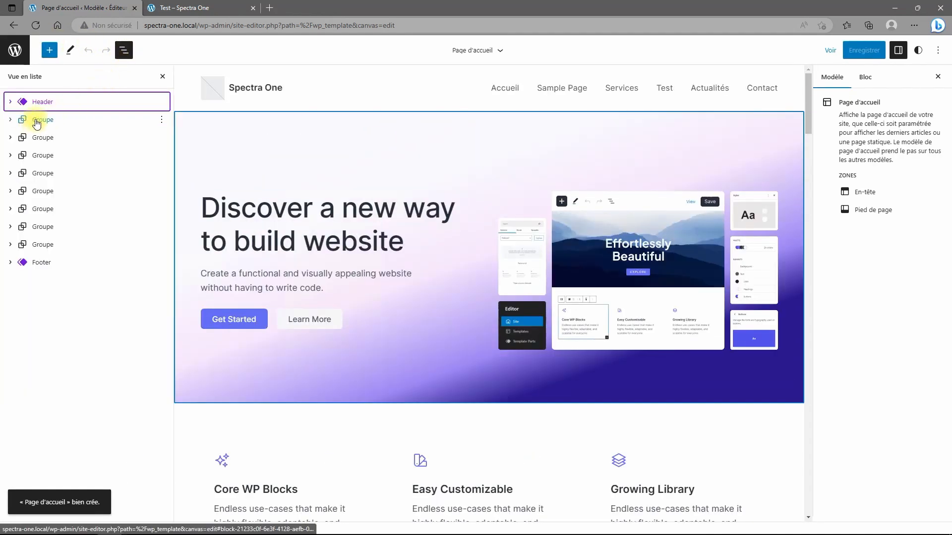
{"action": "left_click", "coordinate": [42, 121]}
{"action": "left_click", "coordinate": [42, 227]}
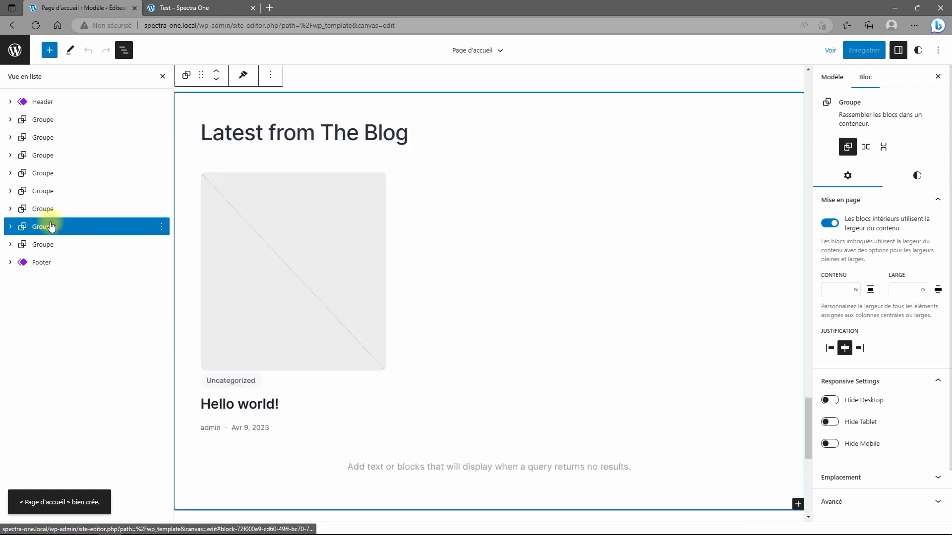
{"action": "left_click", "coordinate": [40, 121]}
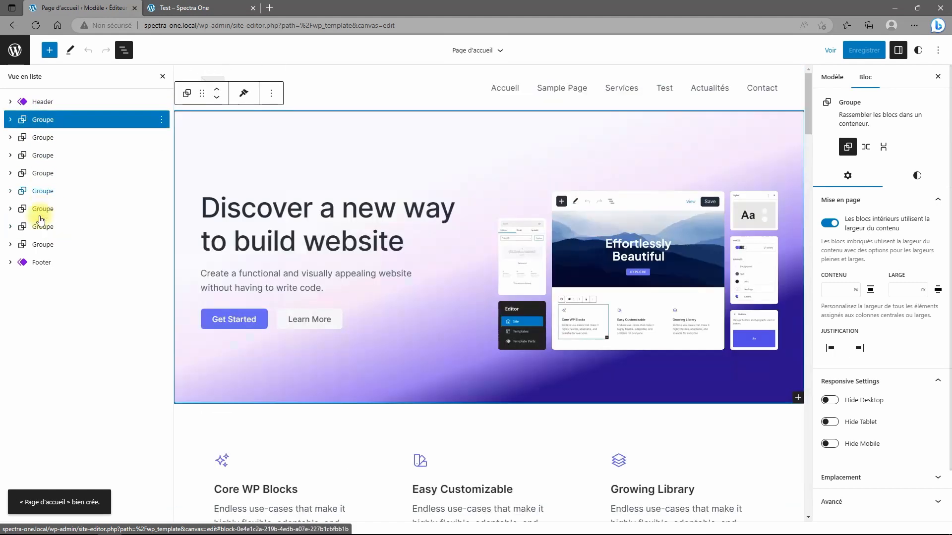
{"action": "left_click", "coordinate": [42, 245], "text": "shift"}
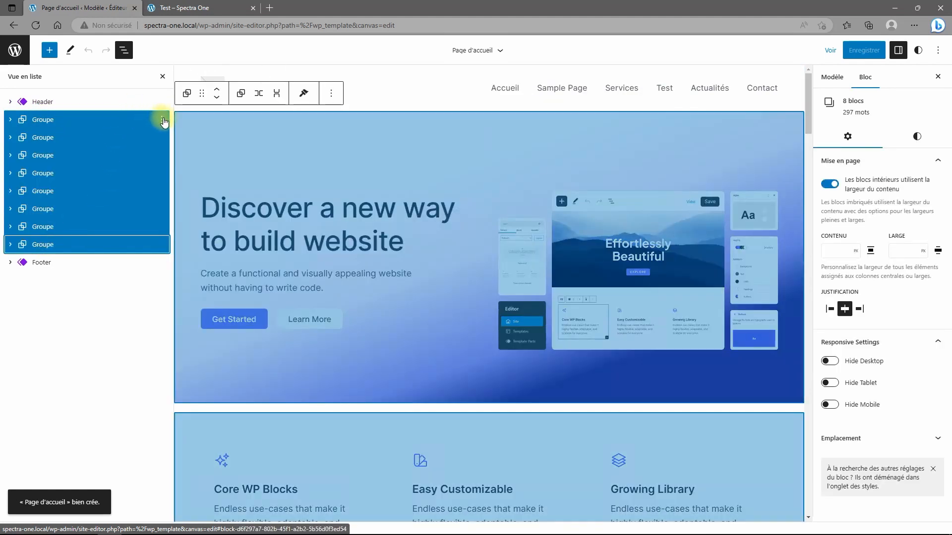
{"action": "left_click", "coordinate": [161, 119]}
{"action": "left_click", "coordinate": [180, 350]}
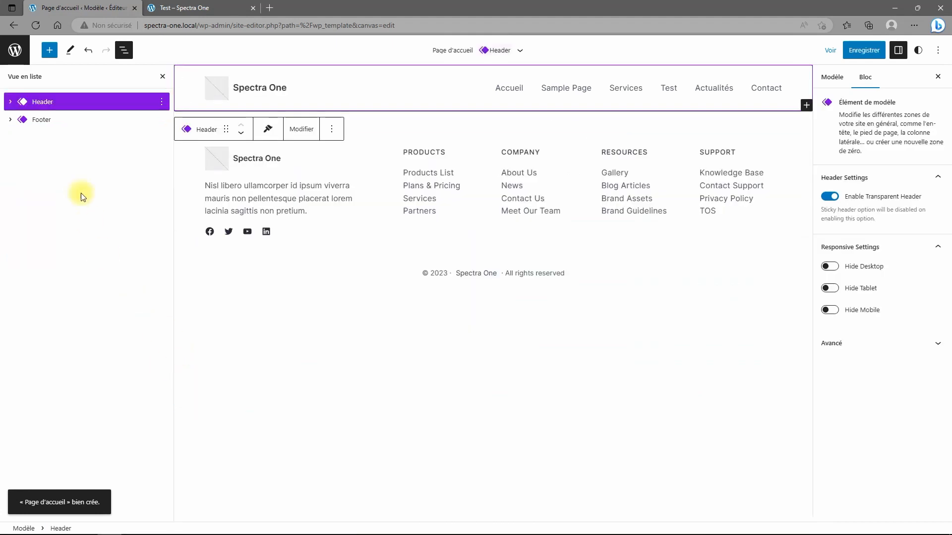
Insert a single-column Conteneur below the Header with the En-tête heading "Votre titre attirant - Page d'Accueil", and save the template
{"action": "left_click", "coordinate": [48, 50]}
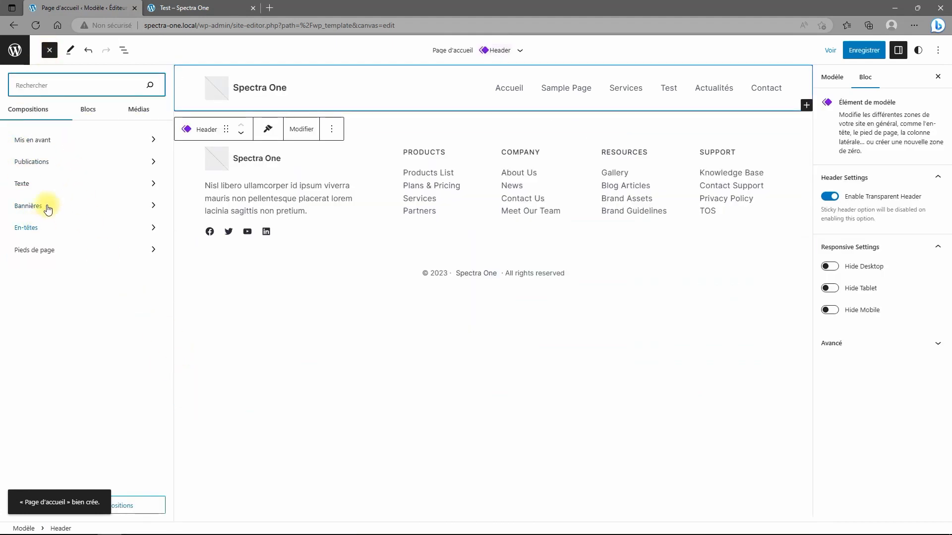
{"action": "left_click", "coordinate": [87, 111]}
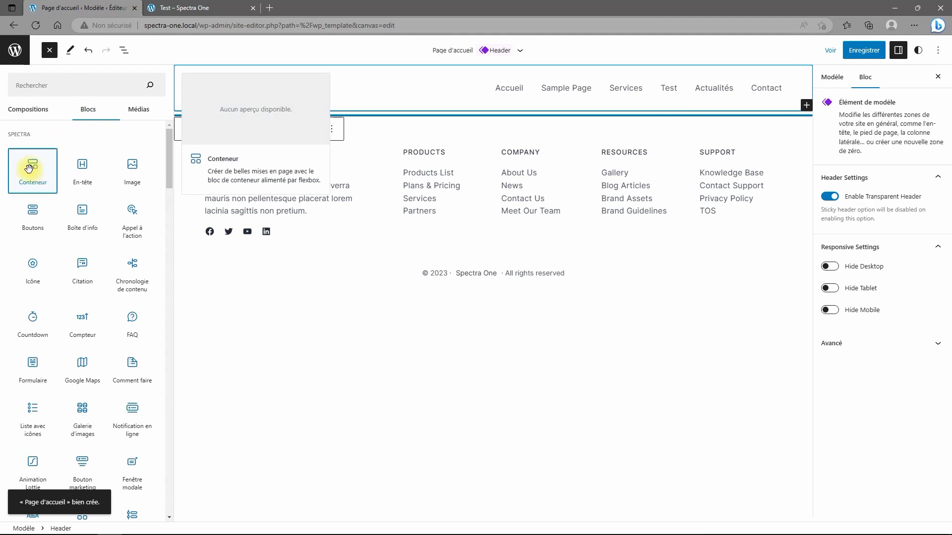
{"action": "left_click", "coordinate": [35, 166]}
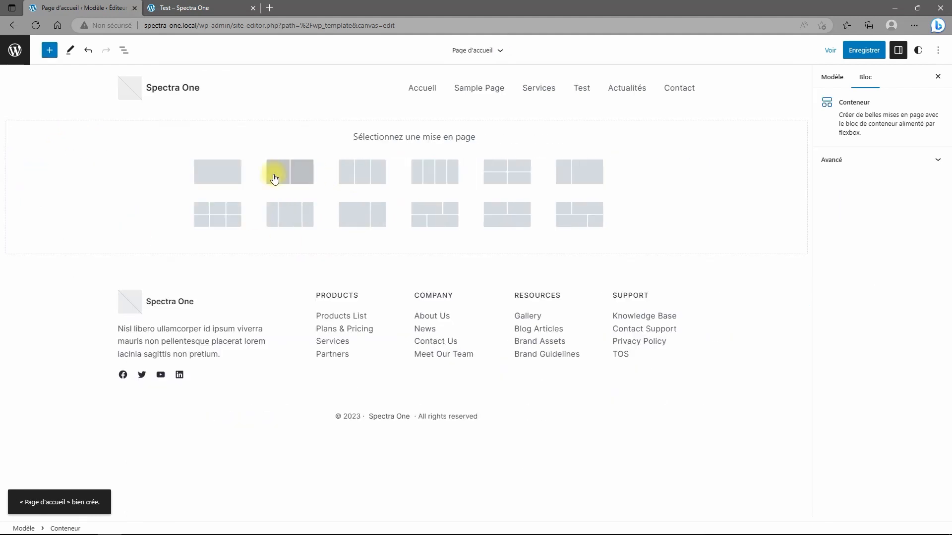
{"action": "left_click", "coordinate": [229, 178]}
{"action": "left_click", "coordinate": [407, 130]}
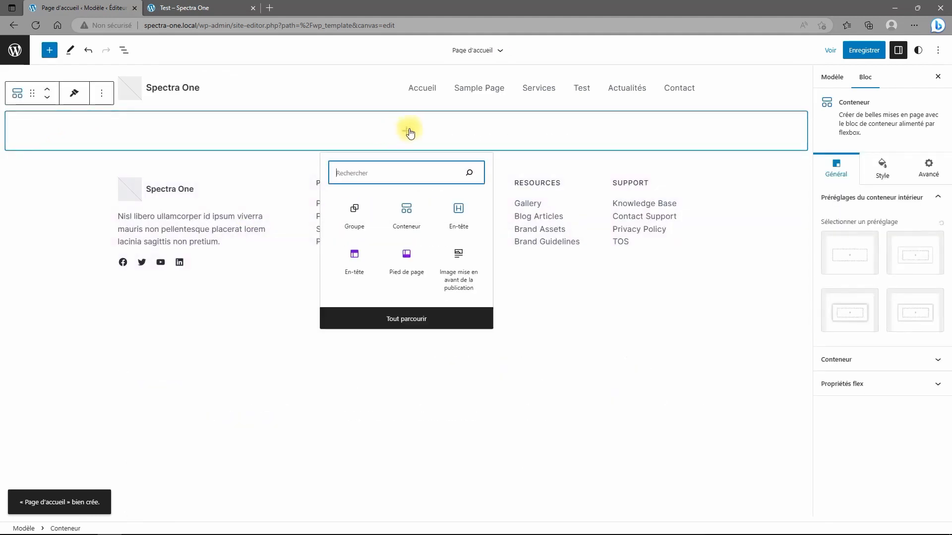
{"action": "left_click", "coordinate": [452, 211]}
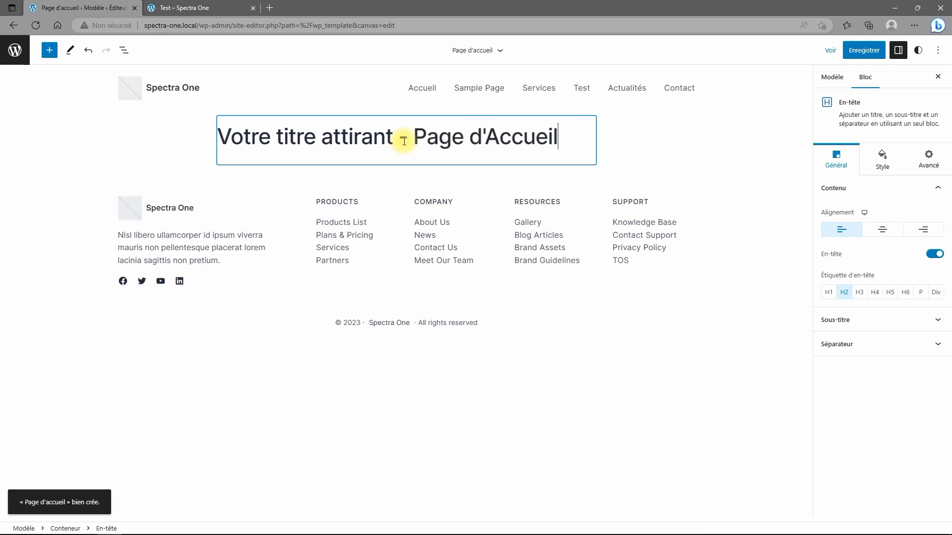
{"action": "left_click", "coordinate": [859, 51]}
{"action": "left_click", "coordinate": [860, 52]}
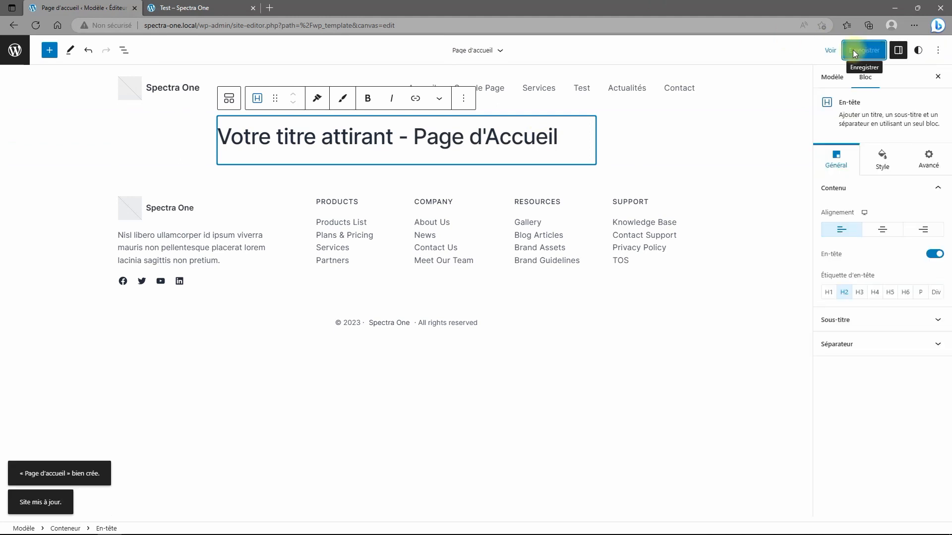
View the Accueil page on the live site to check the new template, and return to the template editor
{"action": "left_click", "coordinate": [179, 10]}
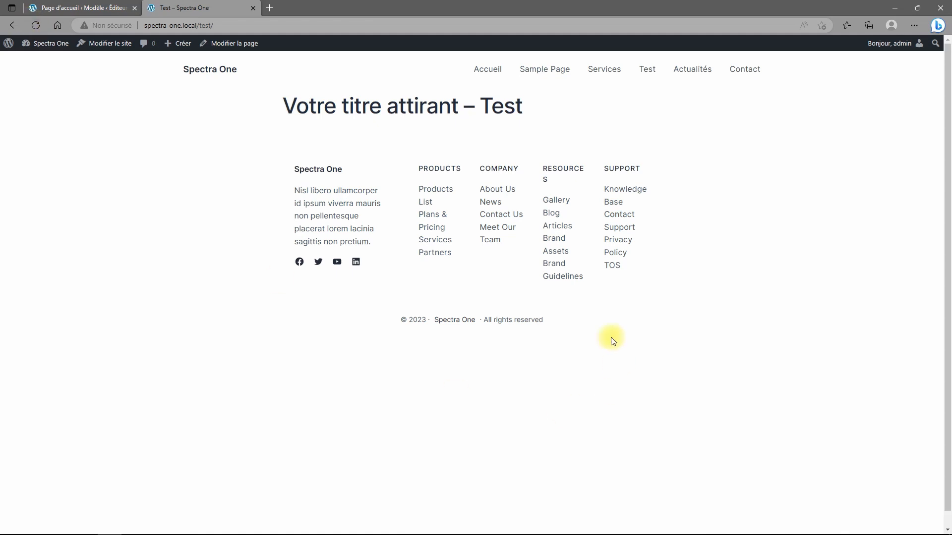
{"action": "left_click", "coordinate": [491, 74]}
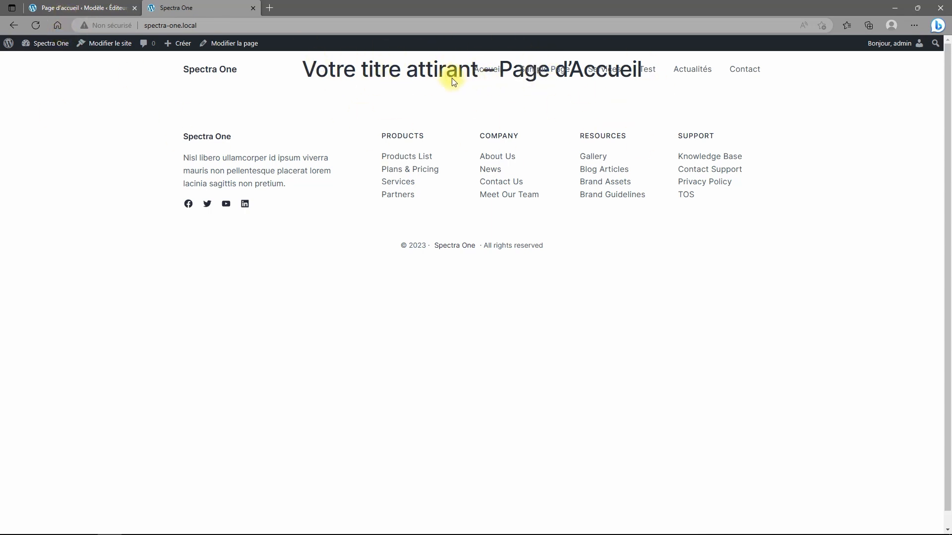
{"action": "left_click", "coordinate": [62, 8]}
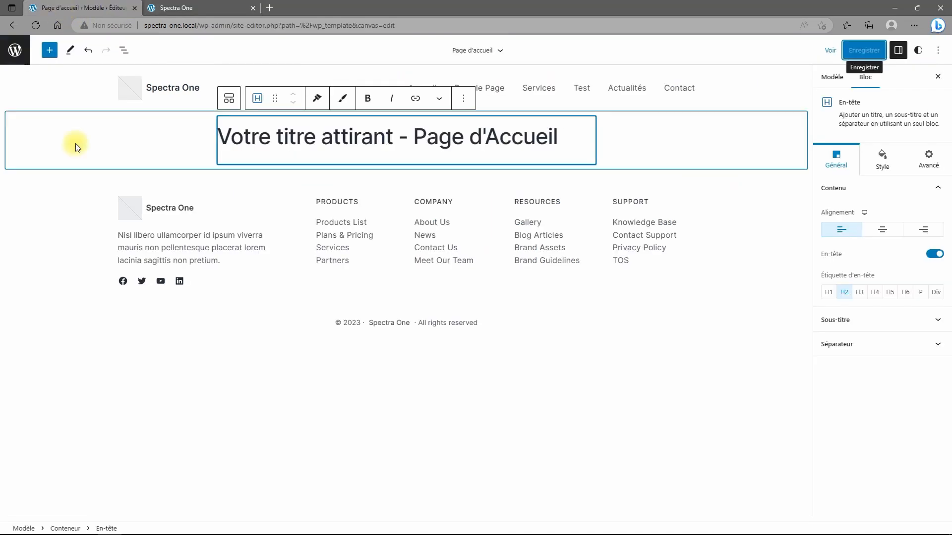
Turn off Enable Transparent Header for the Header of the Page d'accueil template, save it, and reload the live Accueil page
{"action": "left_click", "coordinate": [124, 50]}
{"action": "left_click", "coordinate": [52, 103]}
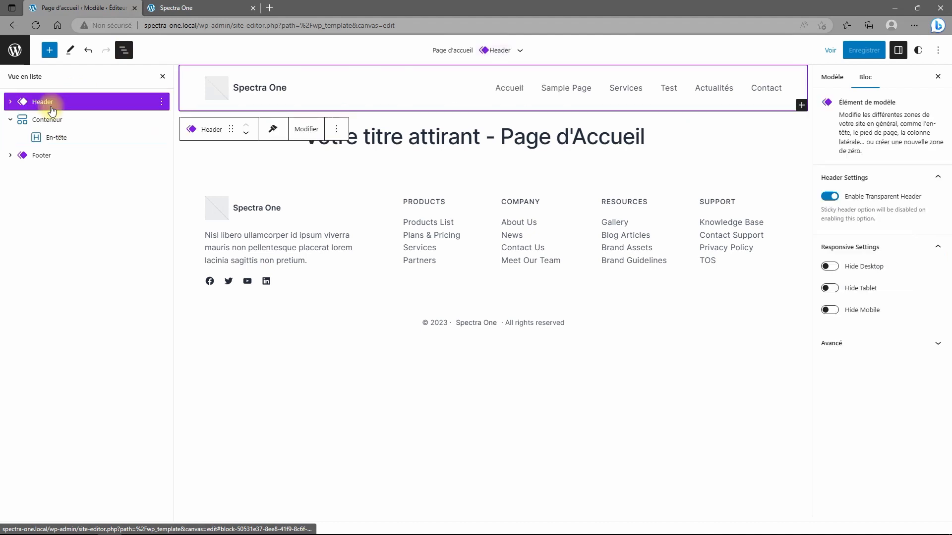
{"action": "left_click", "coordinate": [852, 196]}
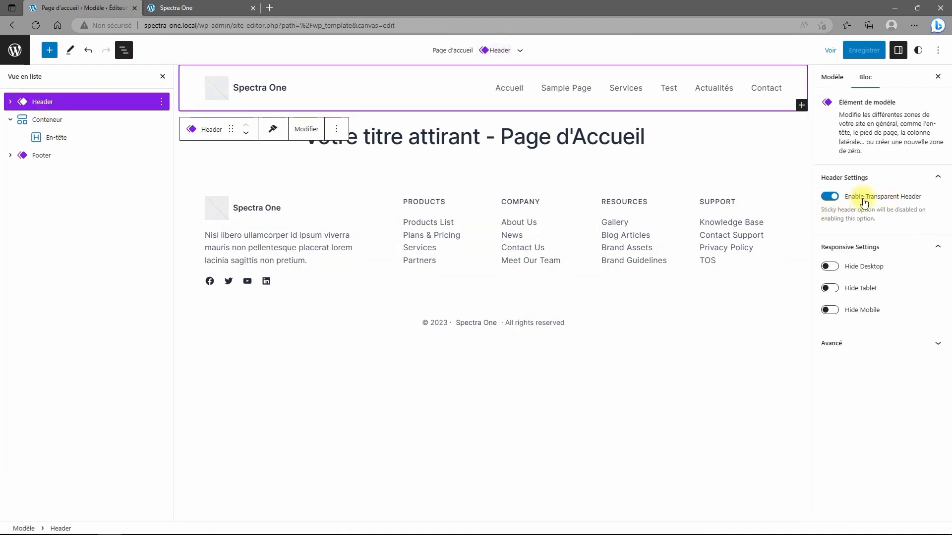
{"action": "left_click", "coordinate": [836, 196]}
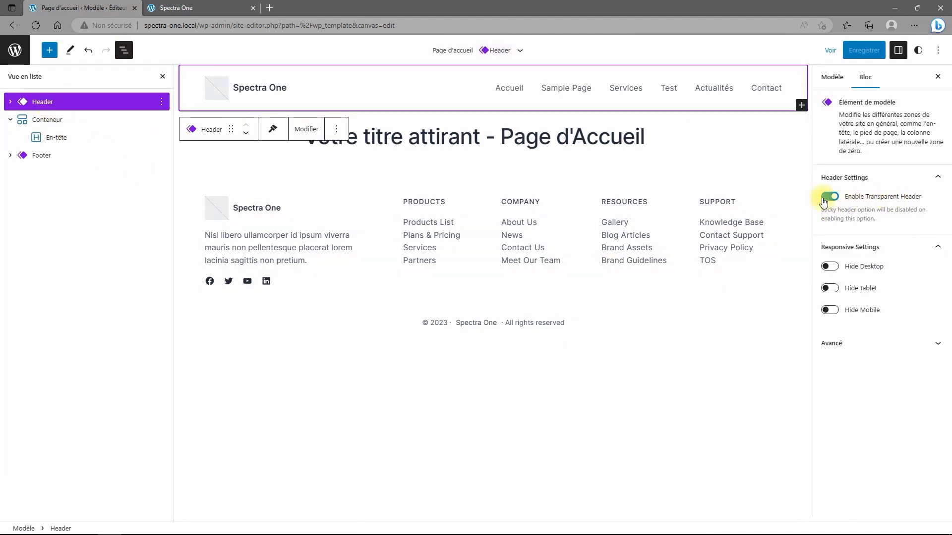
{"action": "left_click", "coordinate": [864, 50]}
{"action": "left_click", "coordinate": [859, 50]}
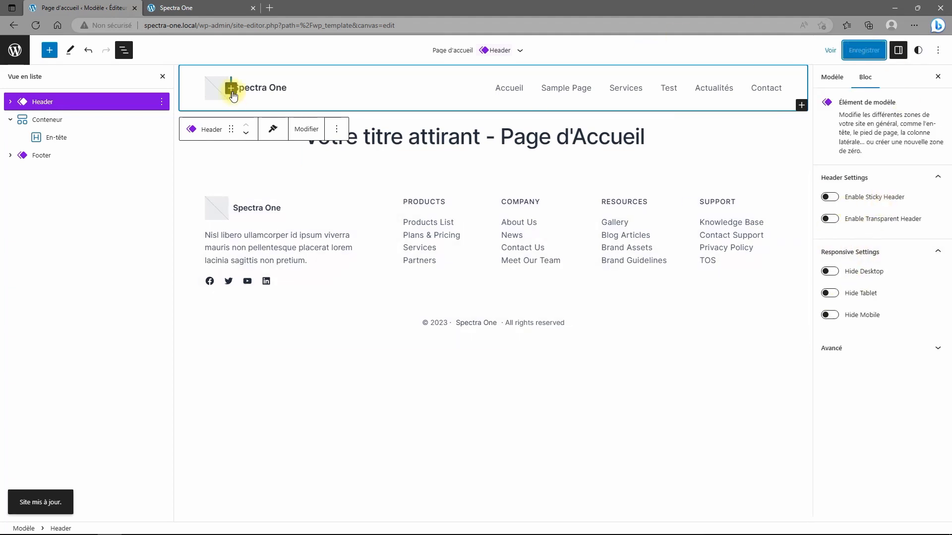
{"action": "left_click", "coordinate": [188, 8]}
{"action": "left_click", "coordinate": [35, 25]}
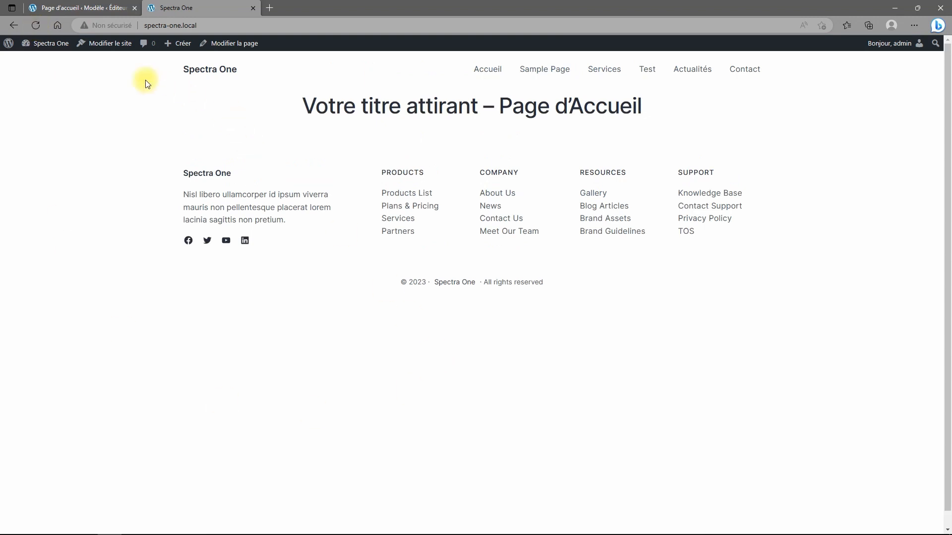
Leave the Page d'accueil template editor for the dashboard and open the Accueil page from the page list for editing
{"action": "left_click", "coordinate": [98, 9]}
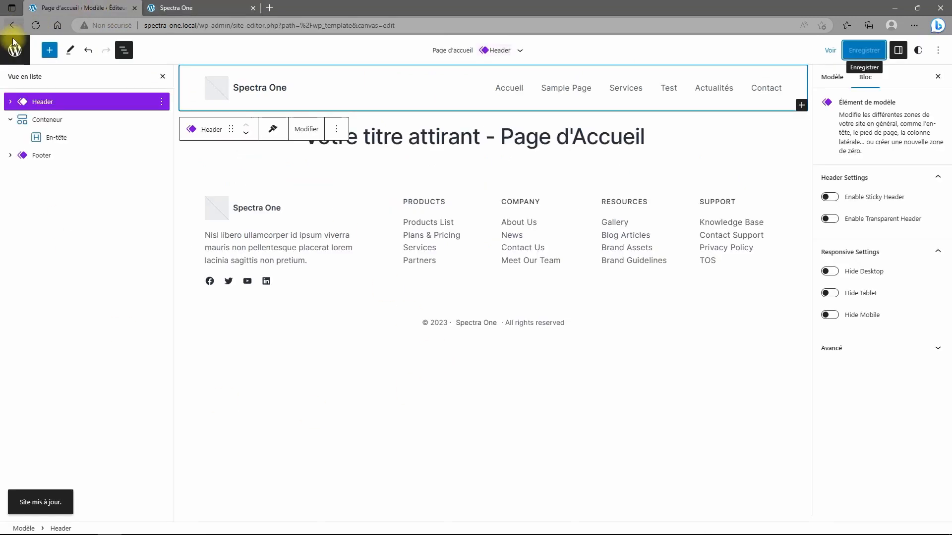
{"action": "left_click", "coordinate": [14, 48]}
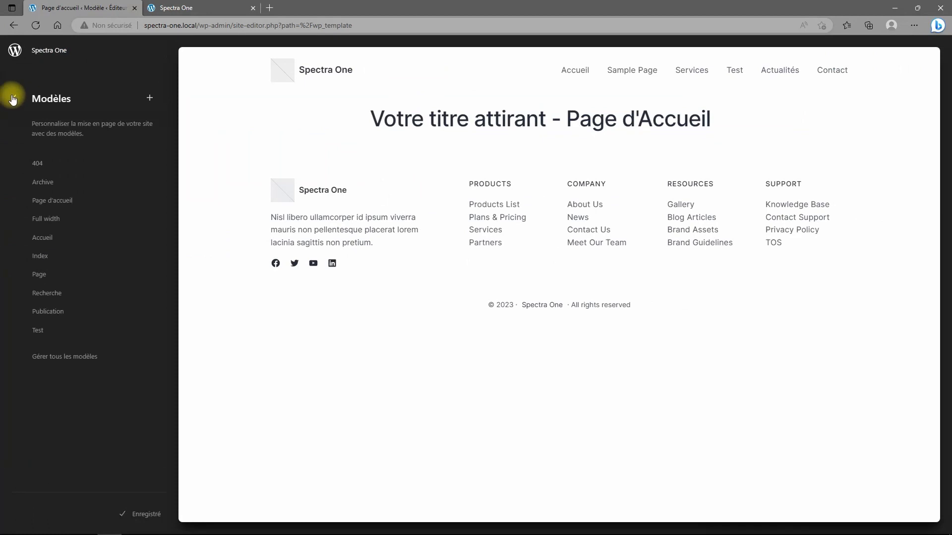
{"action": "left_click", "coordinate": [10, 99]}
{"action": "left_click", "coordinate": [12, 105]}
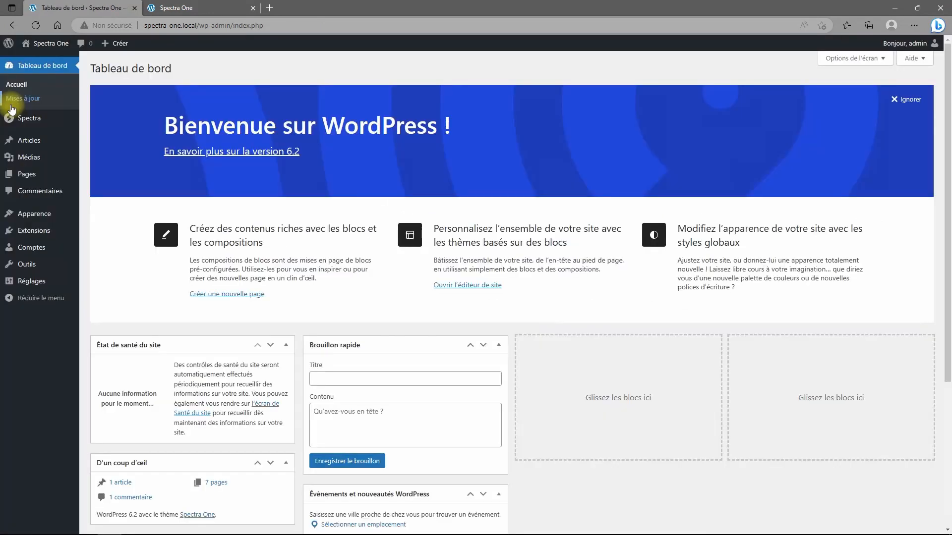
{"action": "left_click", "coordinate": [29, 179]}
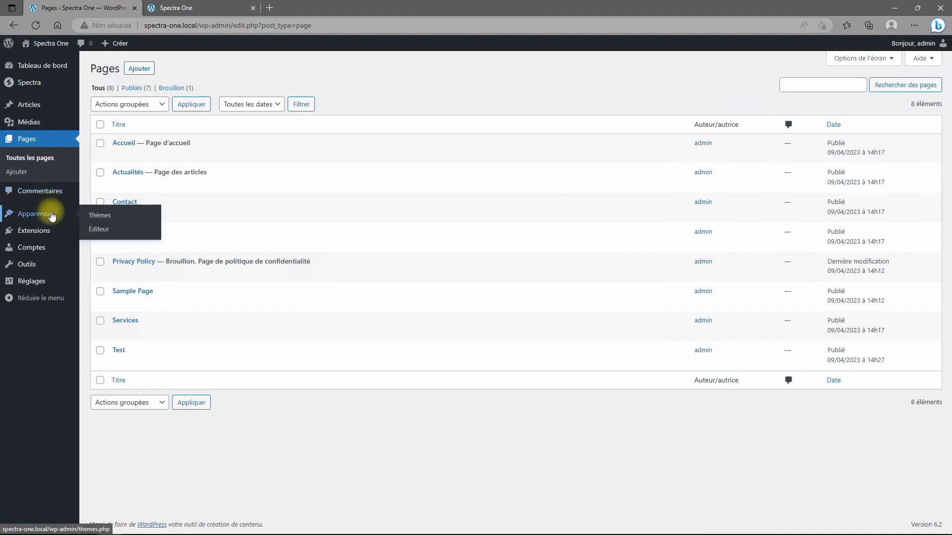
{"action": "mouse_move", "coordinate": [49, 212]}
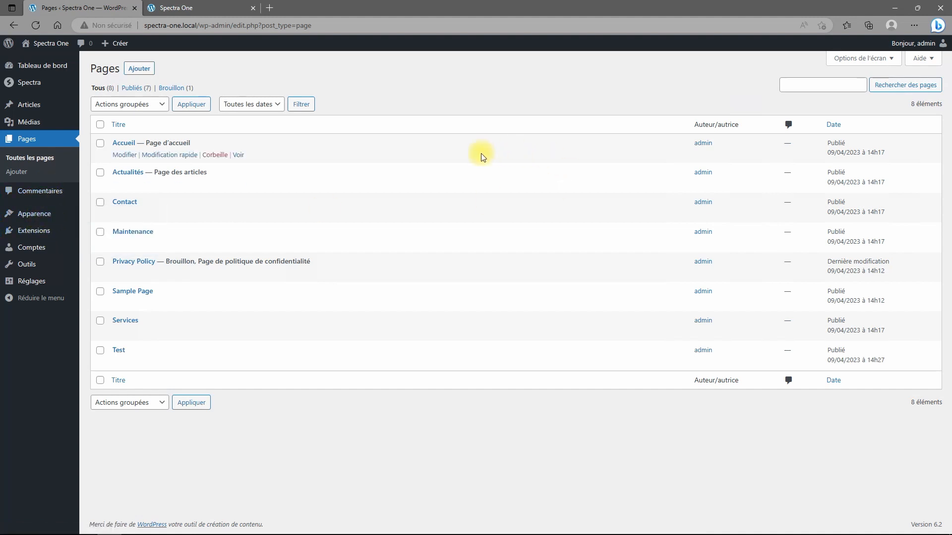
{"action": "left_click", "coordinate": [127, 148]}
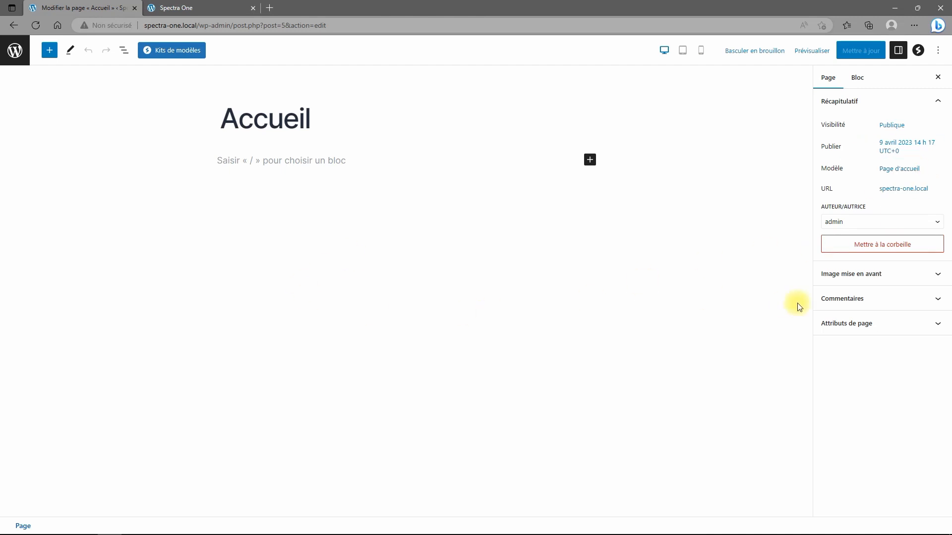
Add the test paragraph "tfy drty detry trde ytre yurtedu" to the Accueil page and update the page
{"action": "left_click", "coordinate": [311, 161]}
{"action": "type", "text": "tfy drty detry trde ytre yurtedu"}
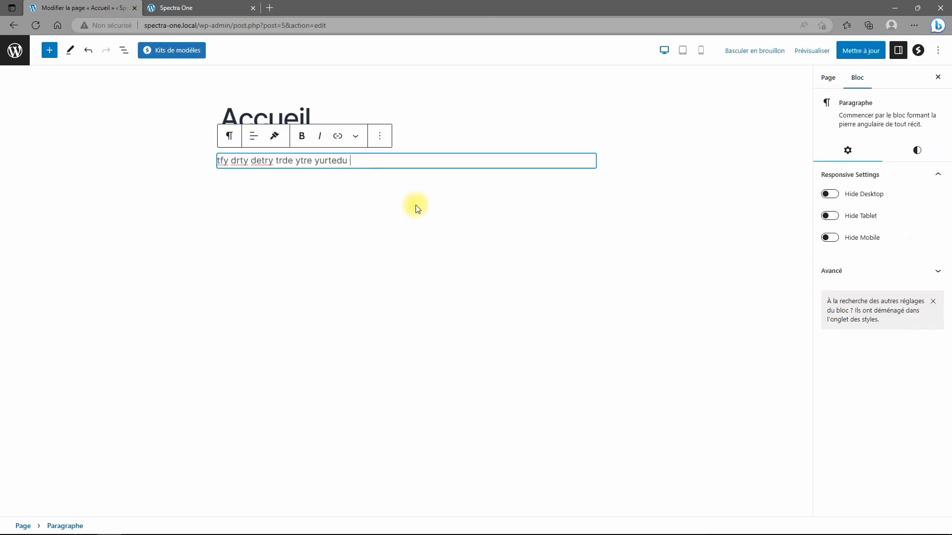
{"action": "left_click", "coordinate": [860, 50]}
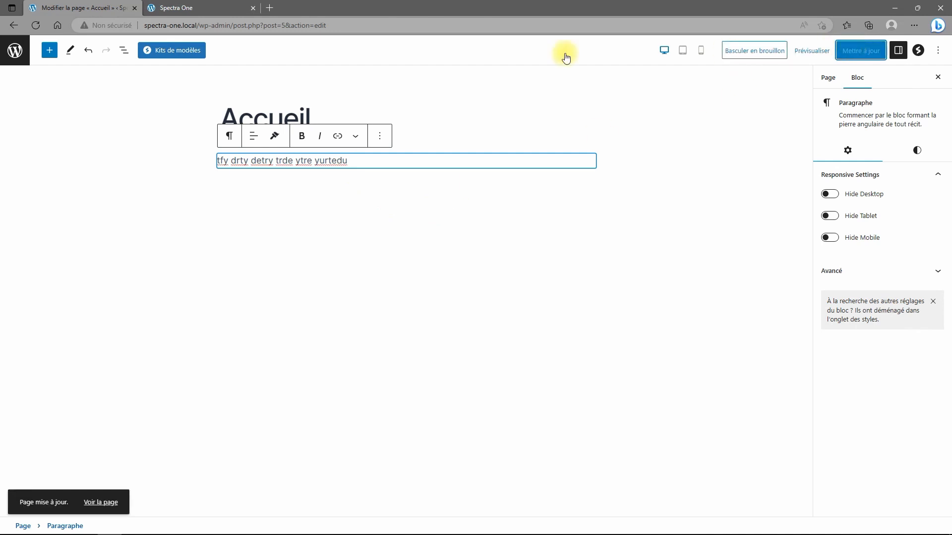
Reload the live home page to check whether the test paragraph is displayed
{"action": "left_click", "coordinate": [204, 13]}
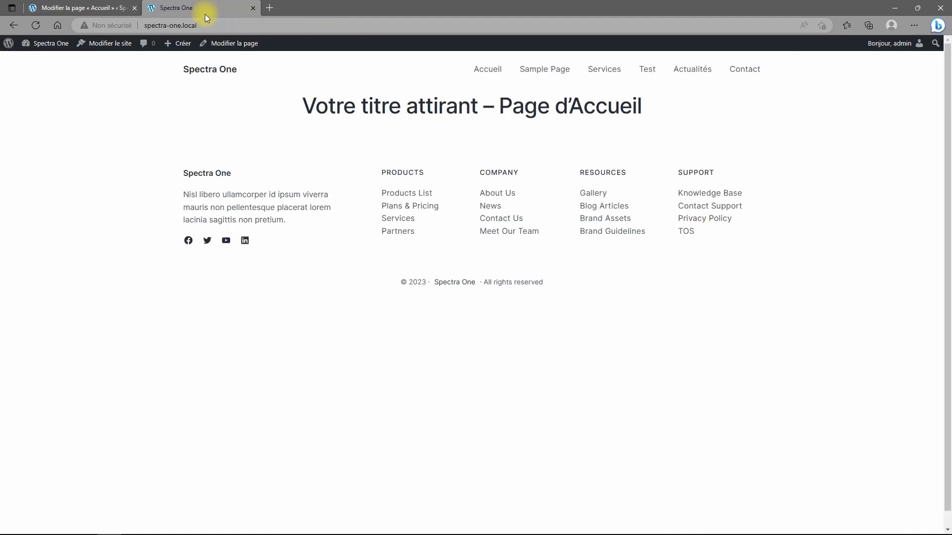
{"action": "left_click", "coordinate": [36, 25]}
{"action": "left_click", "coordinate": [38, 25]}
{"action": "left_click", "coordinate": [37, 25]}
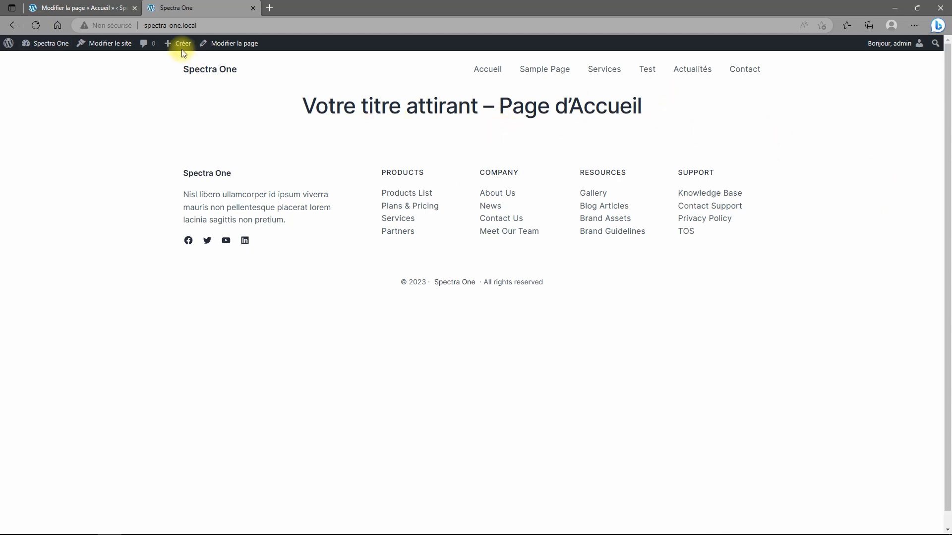
Delete the test paragraph from the Accueil page, update the page, and return to the page list
{"action": "left_click", "coordinate": [63, 8]}
{"action": "left_click_drag", "start_coordinate": [353, 156], "coordinate": [221, 185]}
{"action": "key", "text": "BackSpace"}
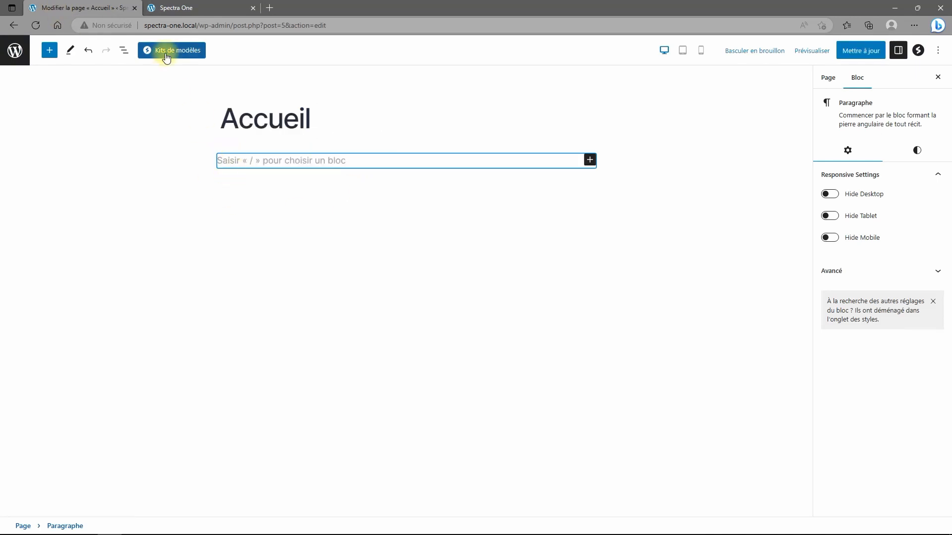
{"action": "left_click", "coordinate": [844, 49]}
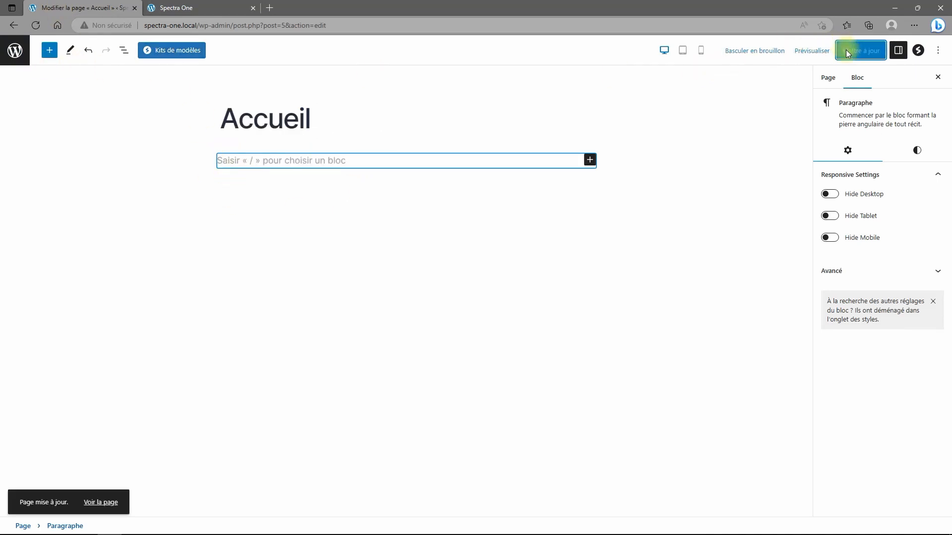
{"action": "left_click", "coordinate": [14, 51]}
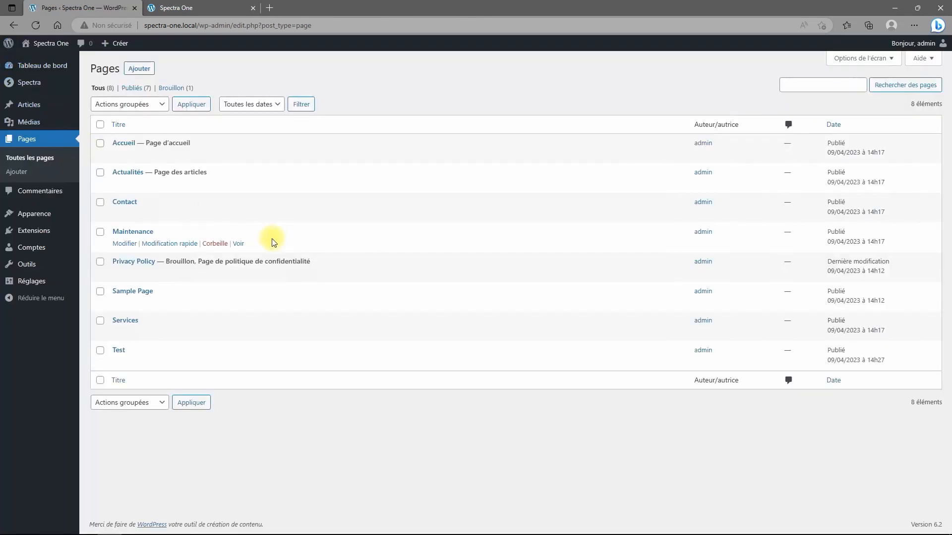
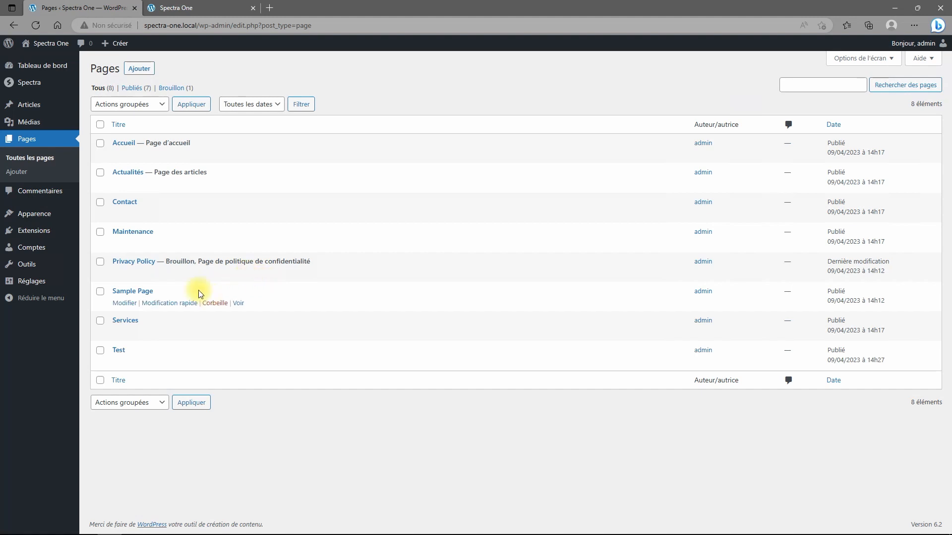
Open the Accueil template, which displays the latest posts, for editing in the site editor
{"action": "mouse_move", "coordinate": [42, 214]}
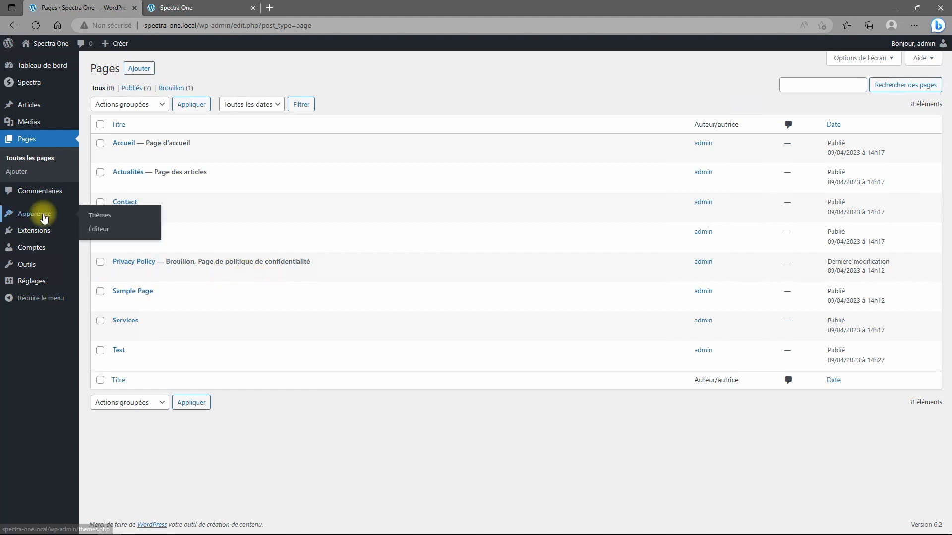
{"action": "left_click", "coordinate": [92, 226]}
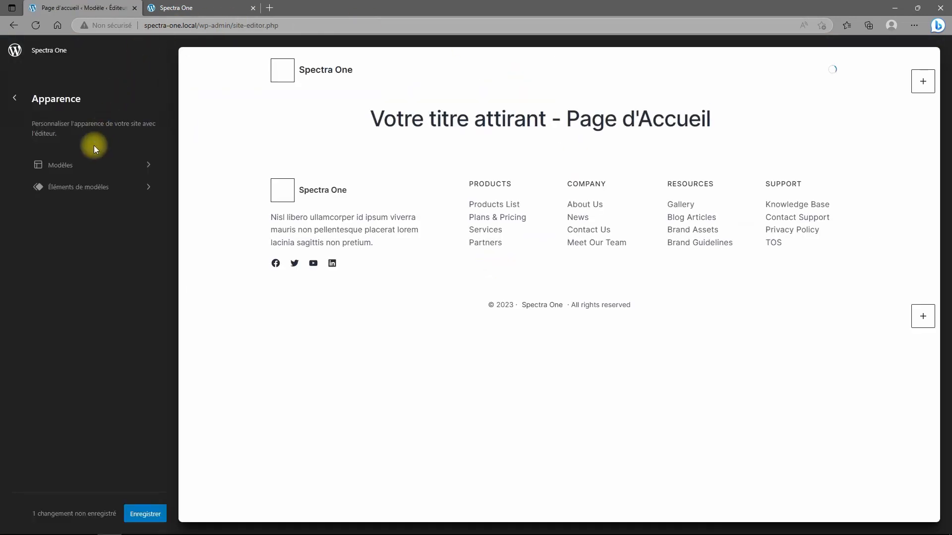
{"action": "left_click", "coordinate": [71, 168]}
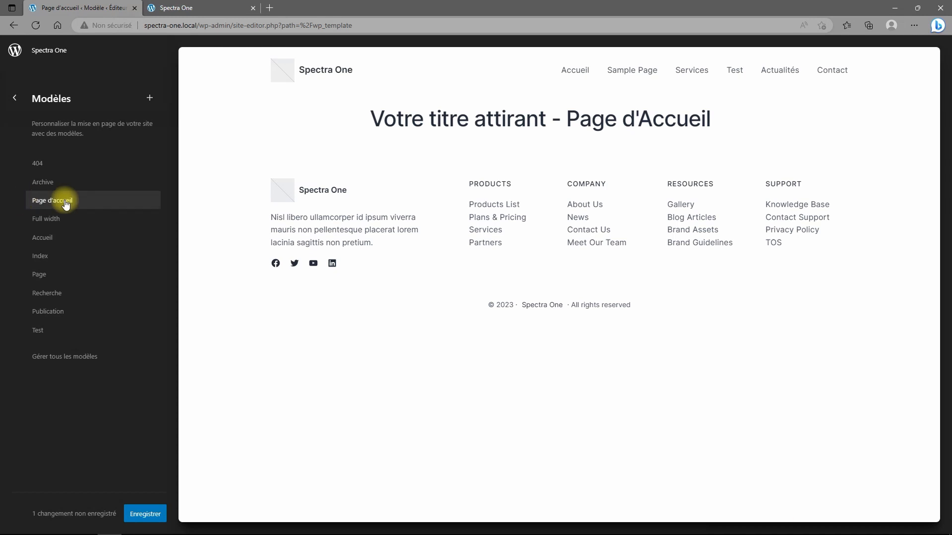
{"action": "left_click", "coordinate": [50, 239]}
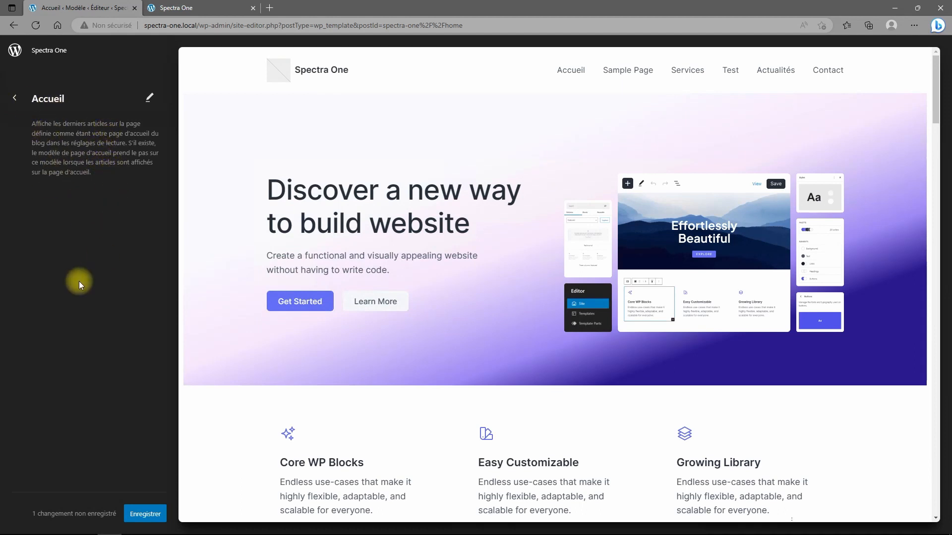
{"action": "left_click", "coordinate": [472, 67]}
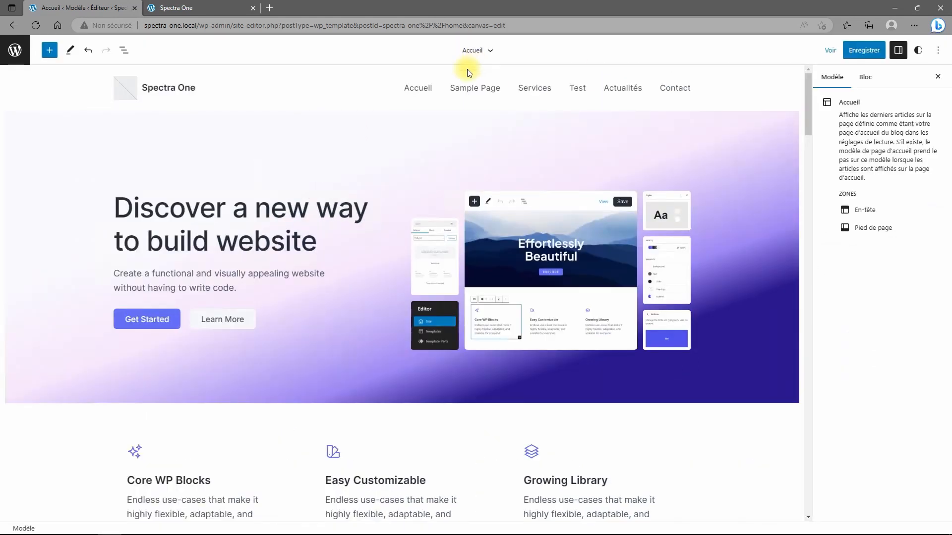
View the Actualités page on the live site to compare it with the Accueil template, and return to the template editor
{"action": "left_click", "coordinate": [196, 10]}
{"action": "left_click", "coordinate": [696, 70]}
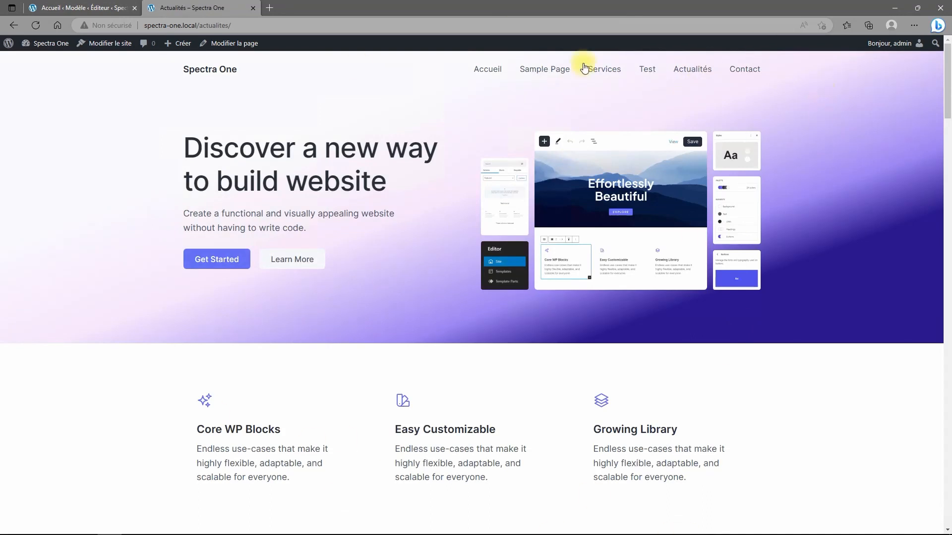
{"action": "left_click", "coordinate": [59, 8]}
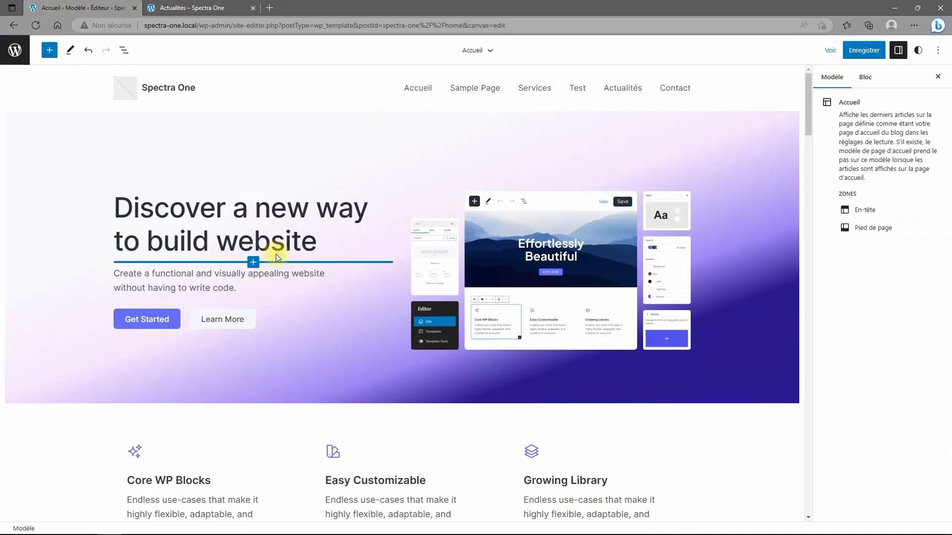
Delete the five Groupe blocks between the hero Groupe and the "Latest from The Blog" Groupe in the Accueil template
{"action": "left_click", "coordinate": [124, 50]}
{"action": "left_click", "coordinate": [50, 226]}
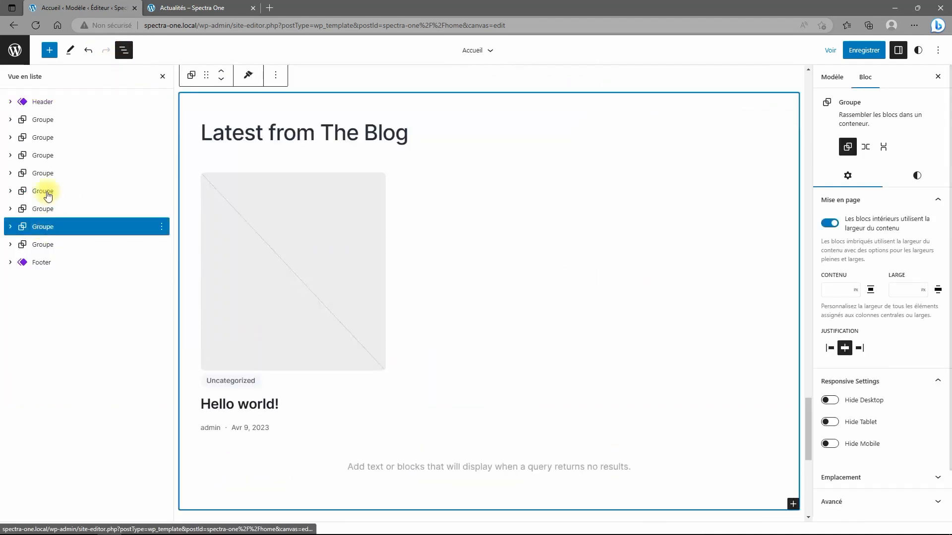
{"action": "left_click", "coordinate": [42, 209]}
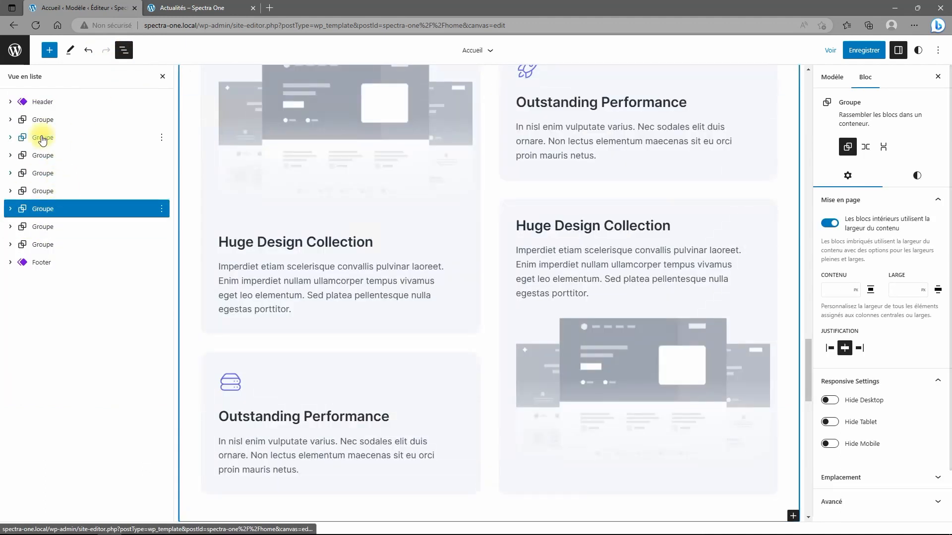
{"action": "left_click", "coordinate": [42, 138], "text": "shift"}
{"action": "left_click", "coordinate": [161, 137]}
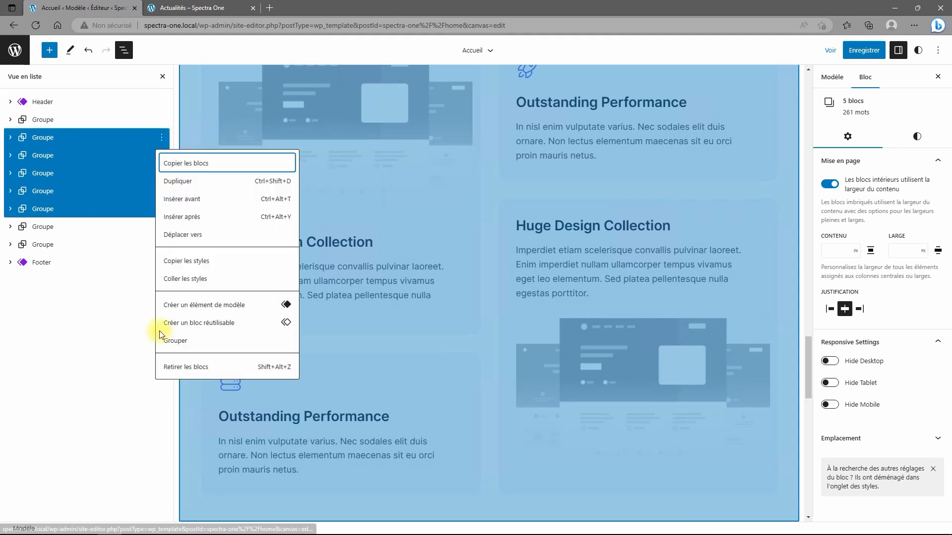
{"action": "left_click", "coordinate": [169, 366]}
Delete the "Take your website to the next level!" Groupe above the Footer, and save the Accueil template
{"action": "left_click", "coordinate": [50, 160]}
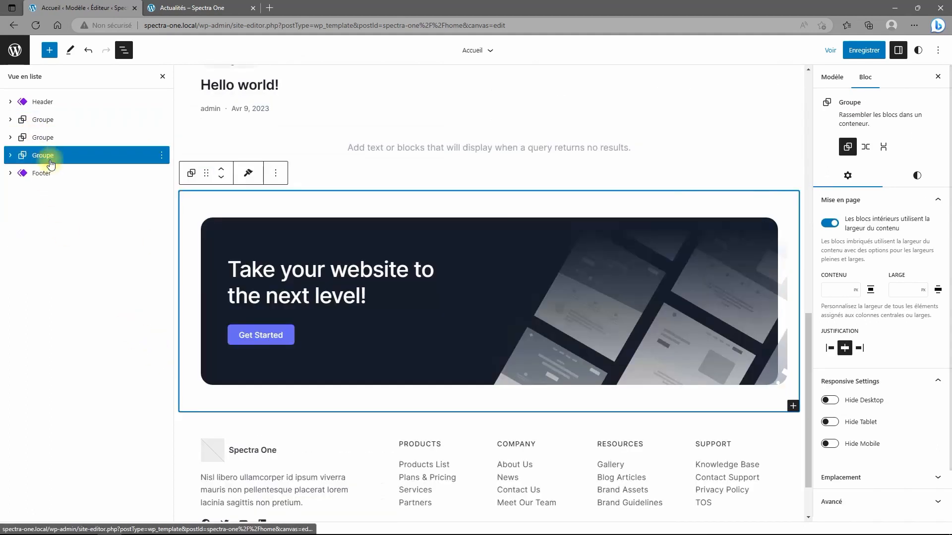
{"action": "left_click", "coordinate": [161, 155]}
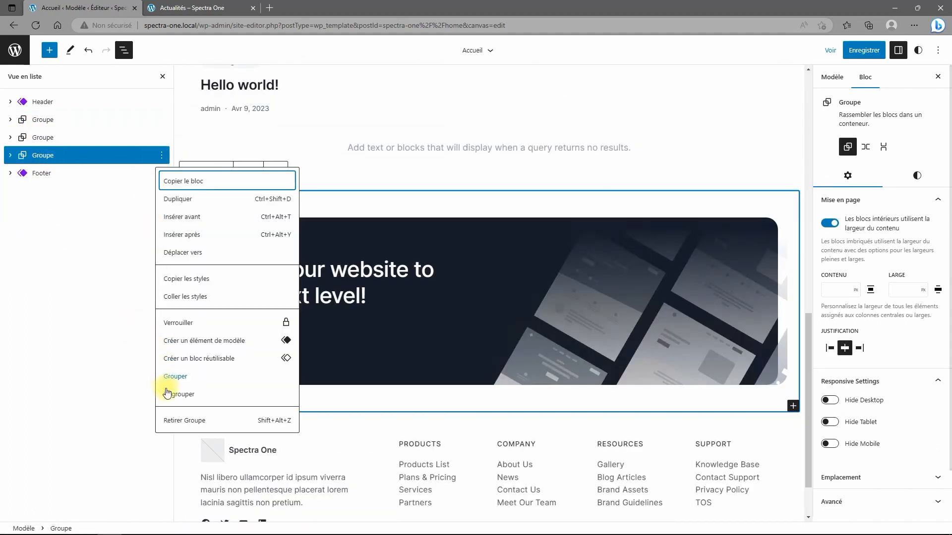
{"action": "left_click", "coordinate": [168, 421]}
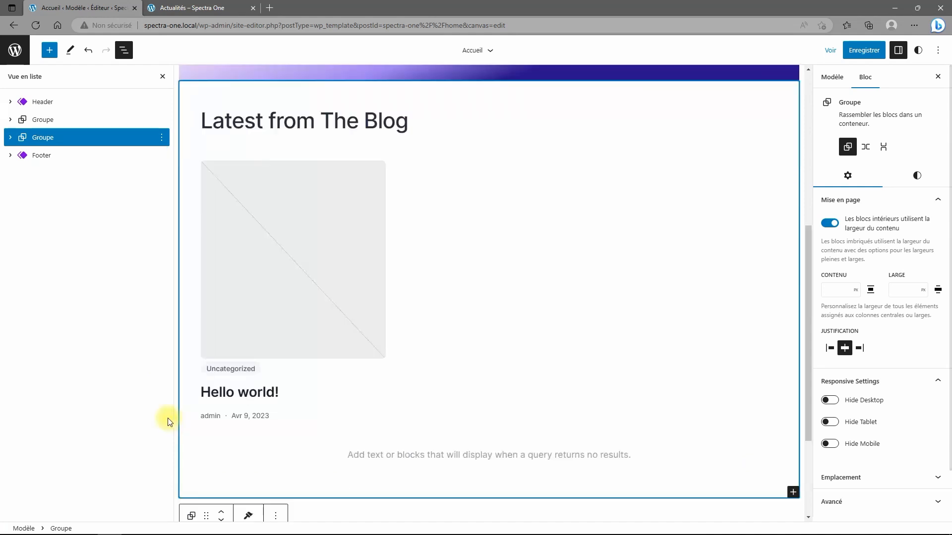
{"action": "left_click", "coordinate": [859, 51]}
{"action": "left_click", "coordinate": [859, 49]}
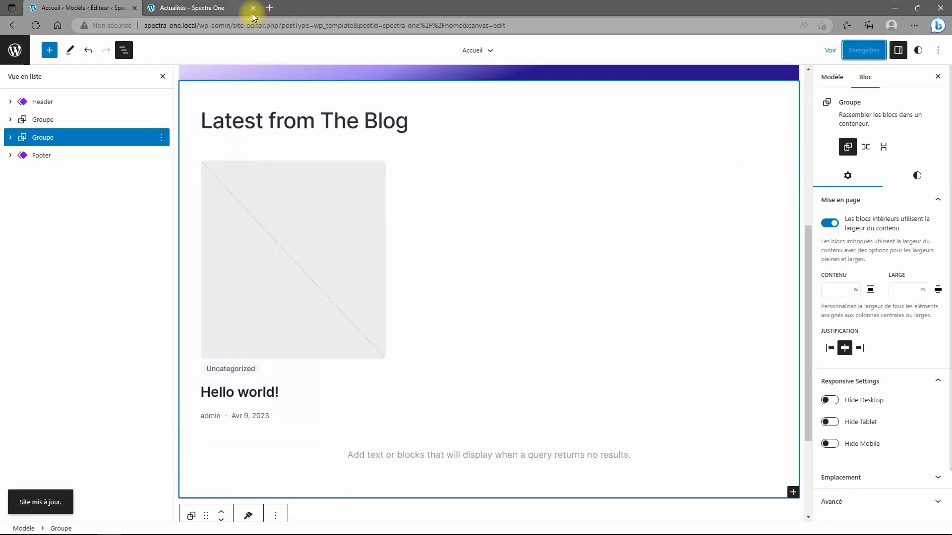
Reload the live Actualités page and examine its hero section, latest blog posts, and footer
{"action": "left_click", "coordinate": [177, 9]}
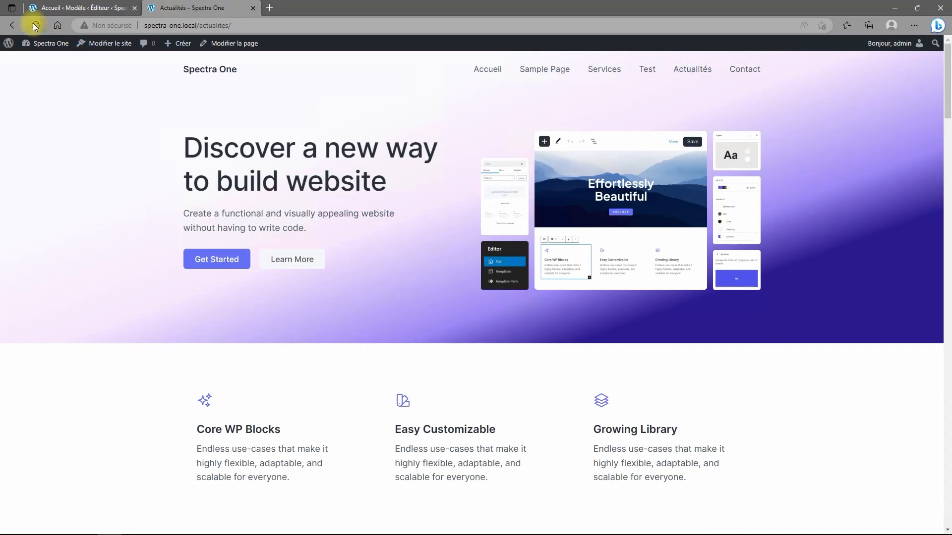
{"action": "left_click", "coordinate": [34, 25]}
{"action": "scroll", "coordinate": [414, 243], "scroll_direction": "down", "scroll_amount": 8}
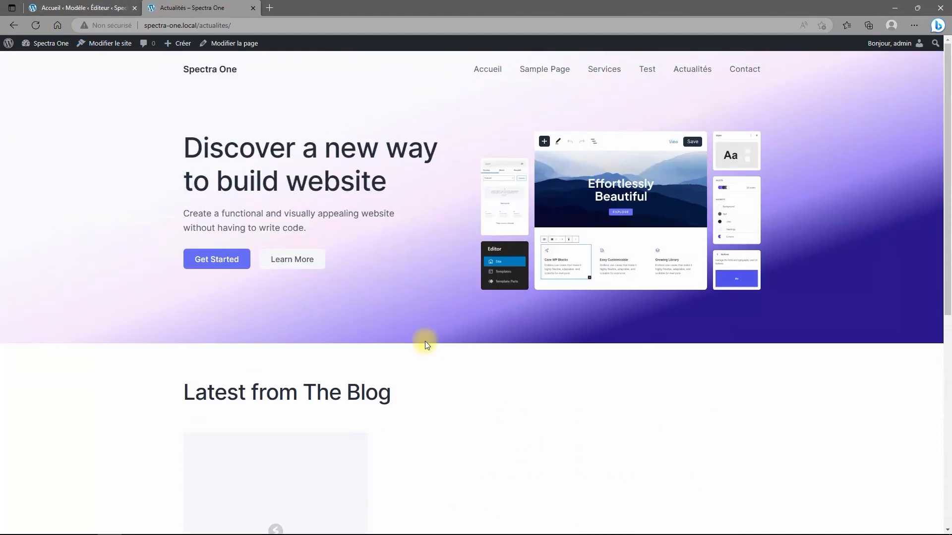
{"action": "scroll", "coordinate": [437, 377], "scroll_direction": "down", "scroll_amount": 3}
{"action": "scroll", "coordinate": [448, 415], "scroll_direction": "down", "scroll_amount": 1}
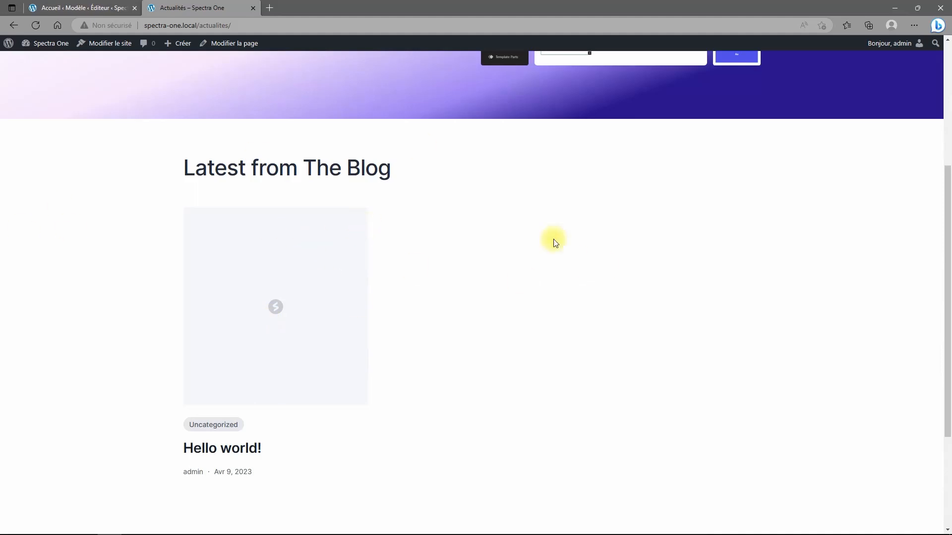
{"action": "scroll", "coordinate": [584, 248], "scroll_direction": "up", "scroll_amount": 3}
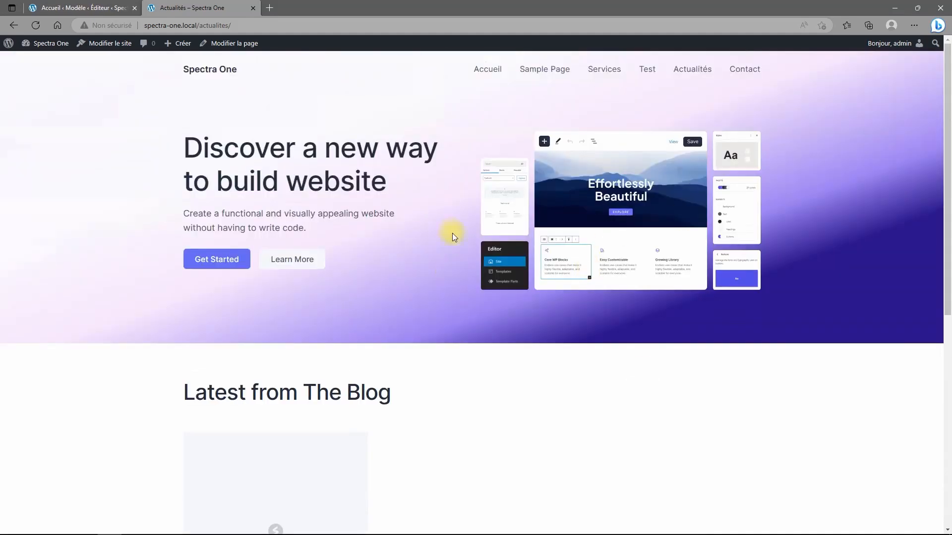
{"action": "scroll", "coordinate": [388, 176], "scroll_direction": "down", "scroll_amount": 5}
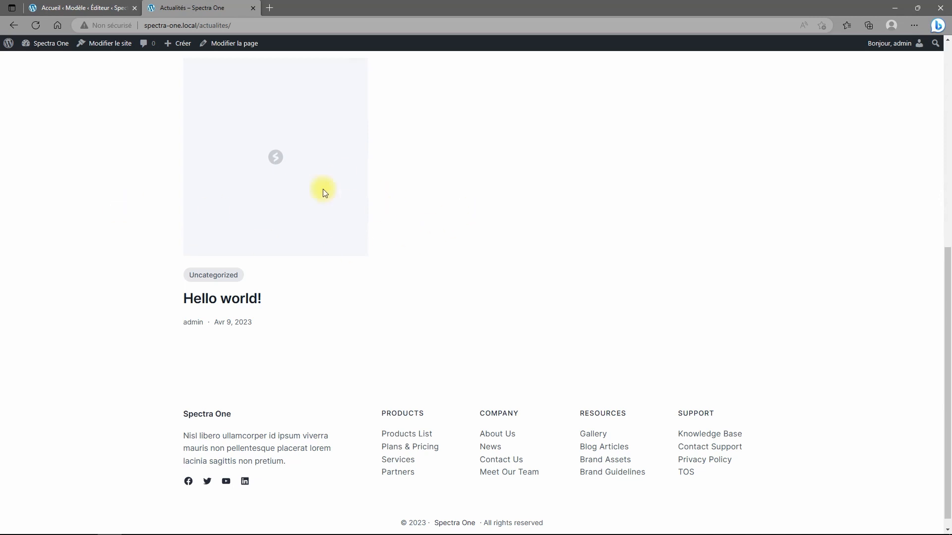
{"action": "scroll", "coordinate": [537, 297], "scroll_direction": "up", "scroll_amount": 5}
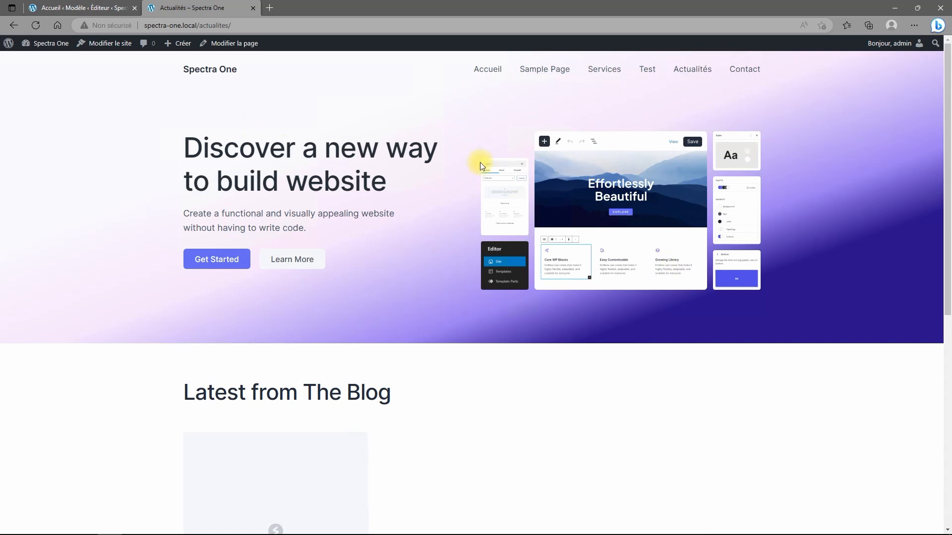
{"action": "scroll", "coordinate": [676, 272], "scroll_direction": "down", "scroll_amount": 5}
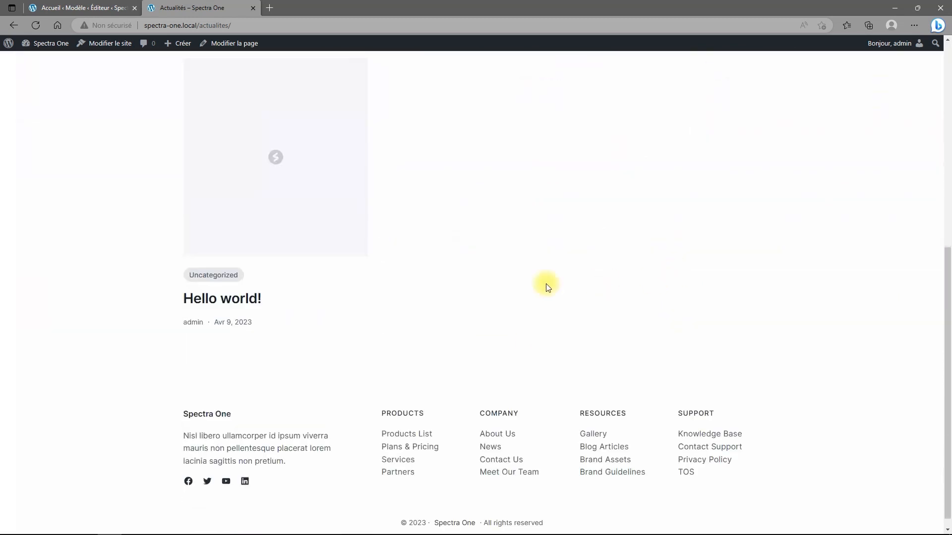
Review the live Actualités page from the footer up to the hero section, and return to the Accueil template editor
{"action": "scroll", "coordinate": [606, 308], "scroll_direction": "up", "scroll_amount": 3}
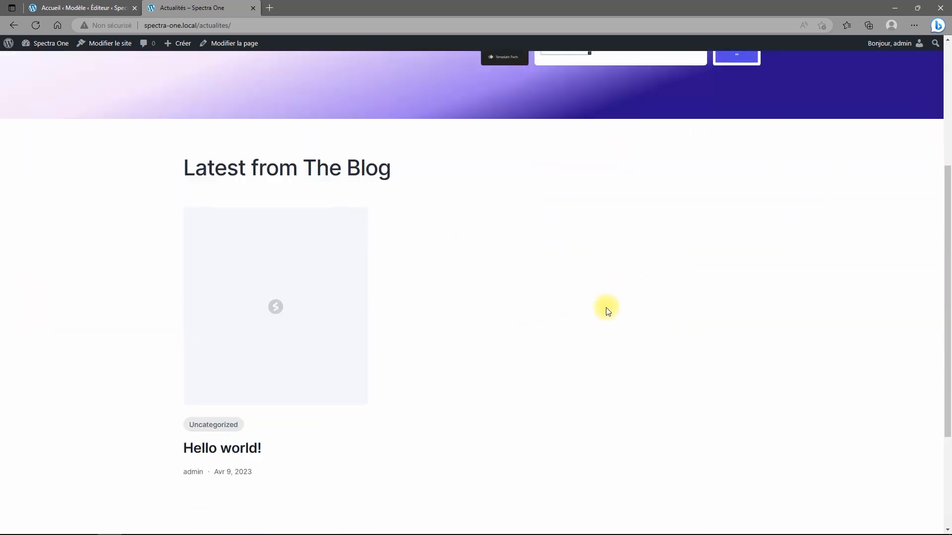
{"action": "scroll", "coordinate": [558, 315], "scroll_direction": "up", "scroll_amount": 5}
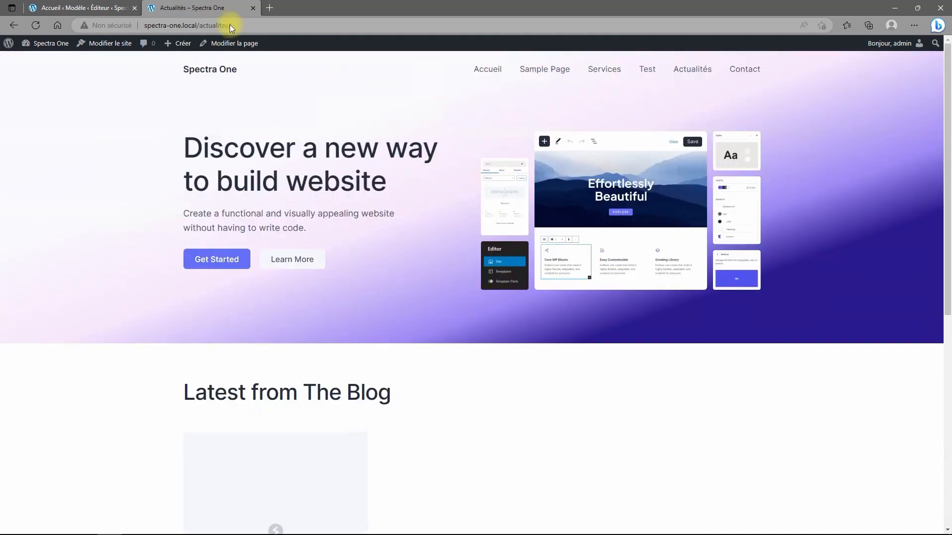
{"action": "left_click", "coordinate": [74, 8]}
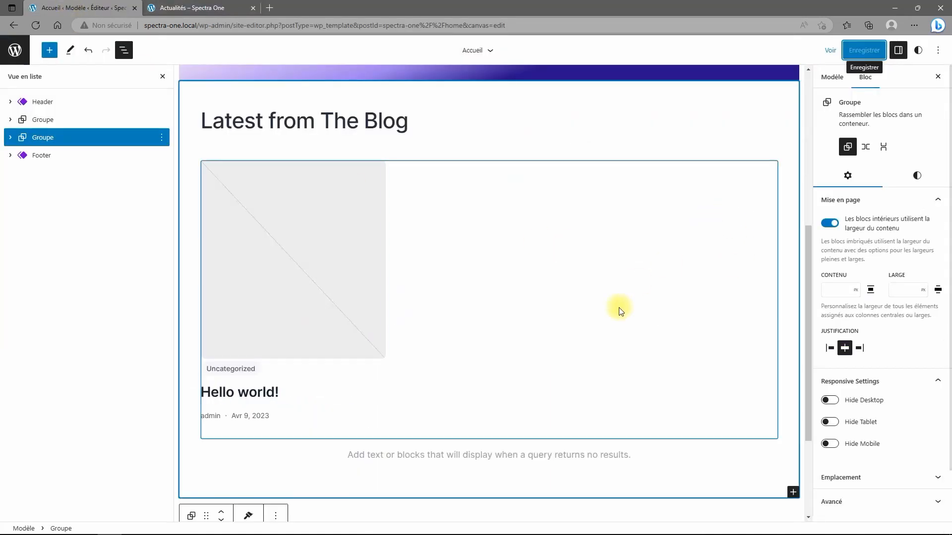
{"action": "scroll", "coordinate": [598, 305], "scroll_direction": "up", "scroll_amount": 5}
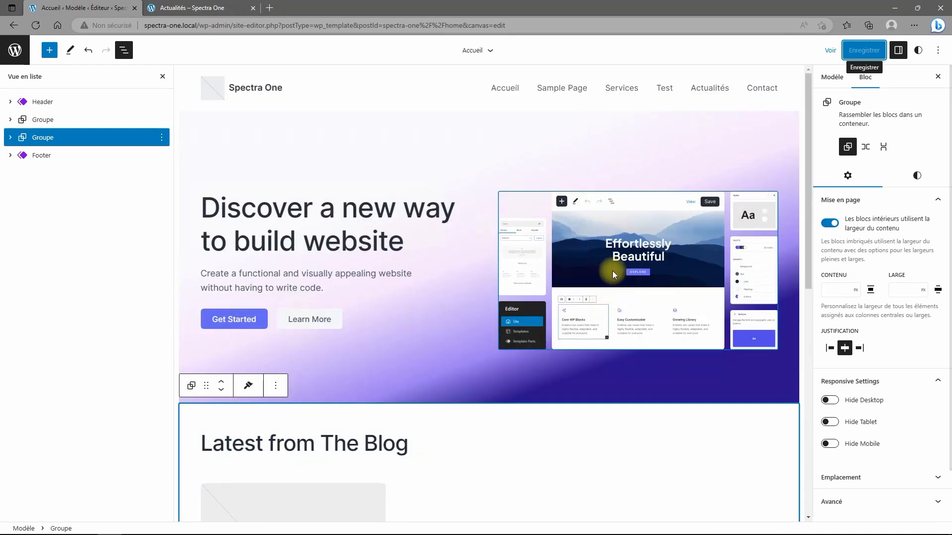
Try disabling the content width for inner blocks of the "Latest from The Blog" Groupe, and re-enable it
{"action": "left_click", "coordinate": [828, 223]}
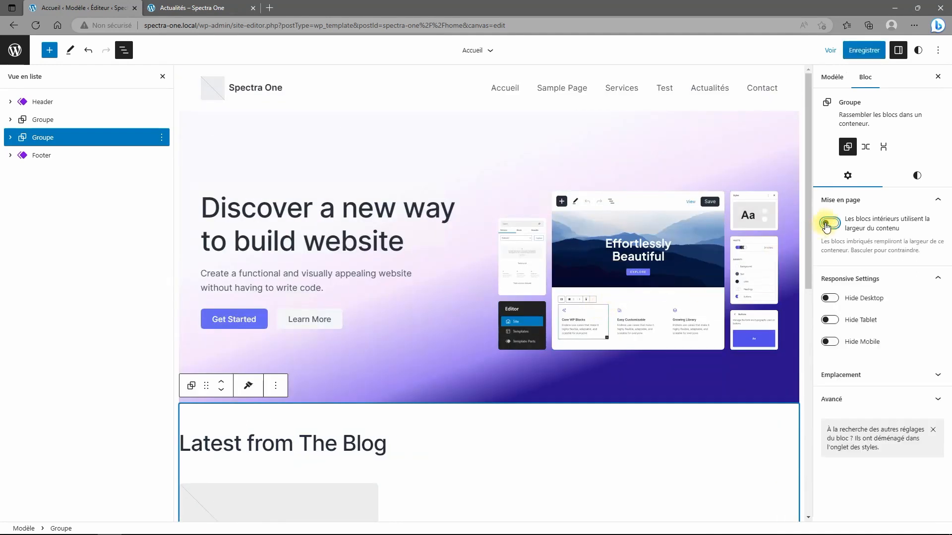
{"action": "left_click", "coordinate": [829, 223]}
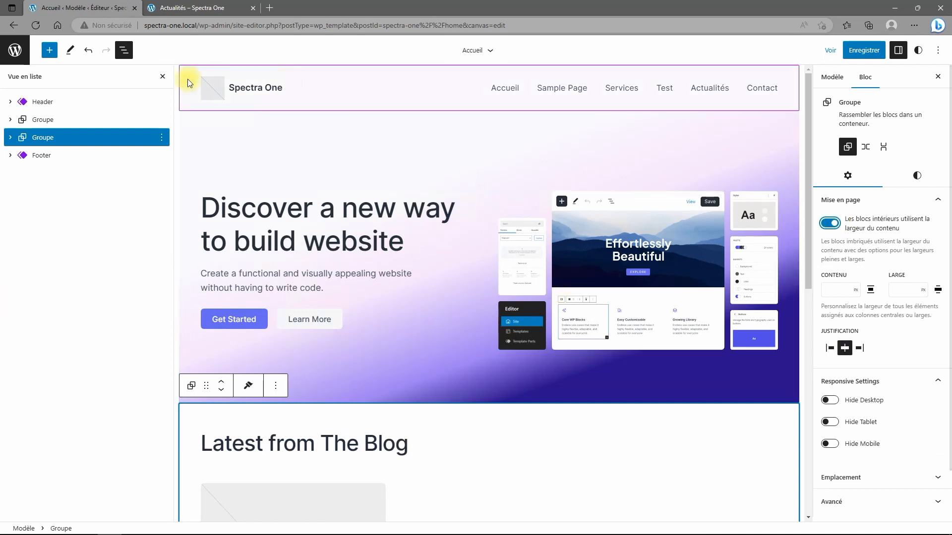
Browse the Mis en avant and Publications patterns and the Spectra blocks available for insertion in the Accueil template
{"action": "left_click", "coordinate": [49, 50]}
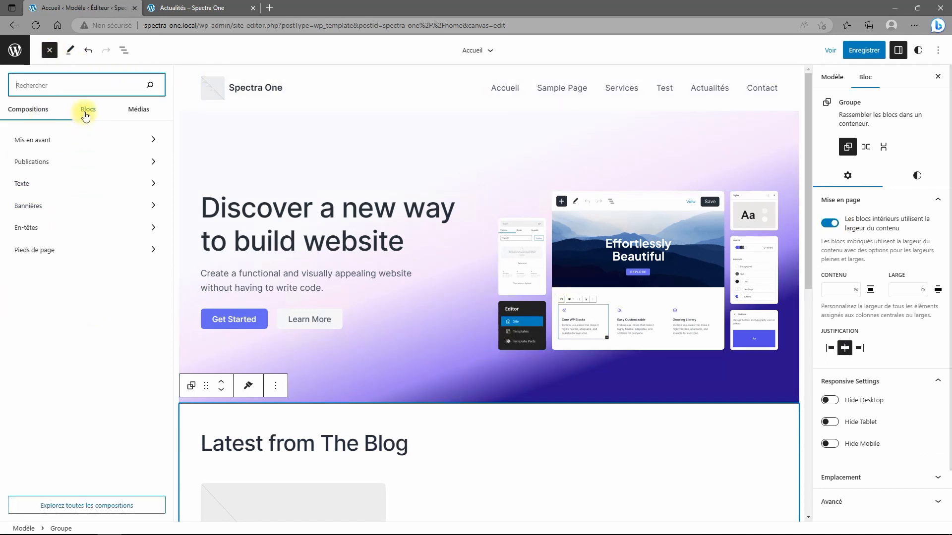
{"action": "left_click", "coordinate": [44, 140]}
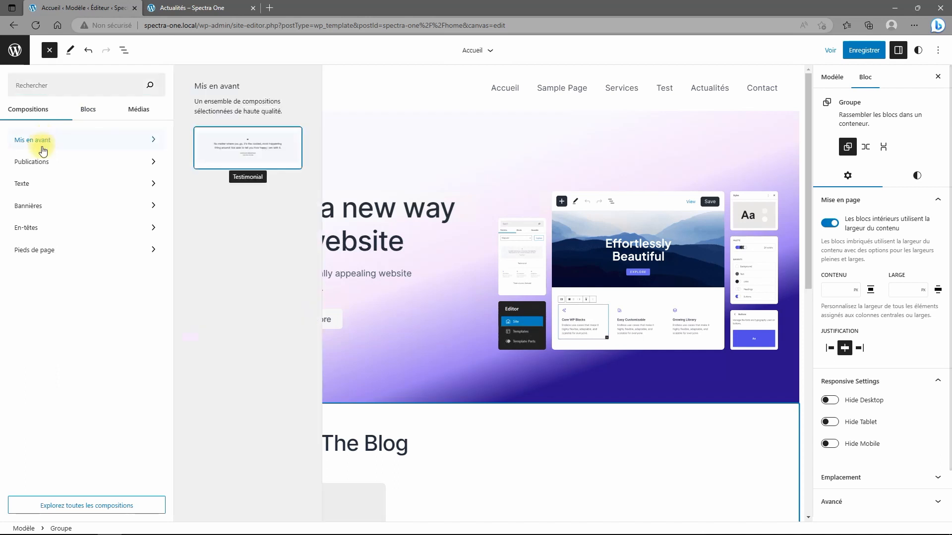
{"action": "left_click", "coordinate": [35, 163]}
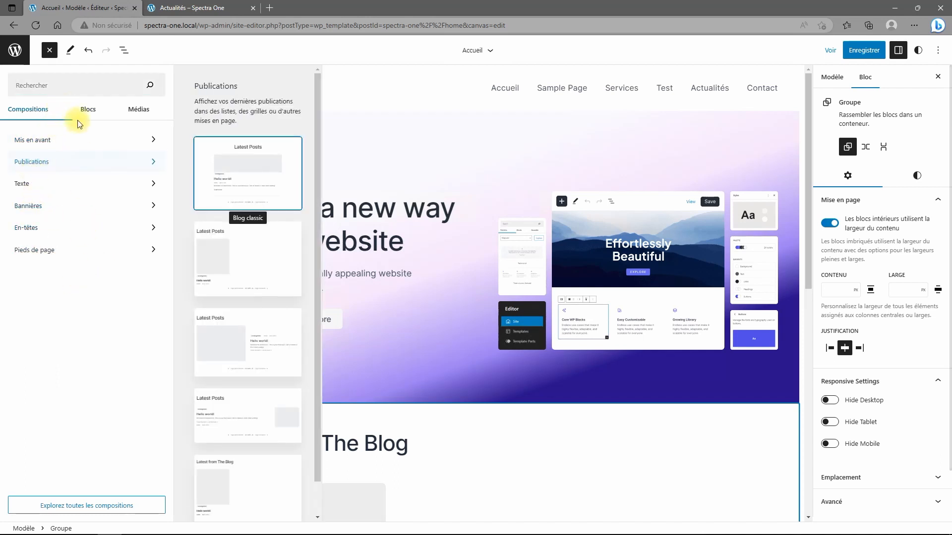
{"action": "left_click", "coordinate": [88, 108]}
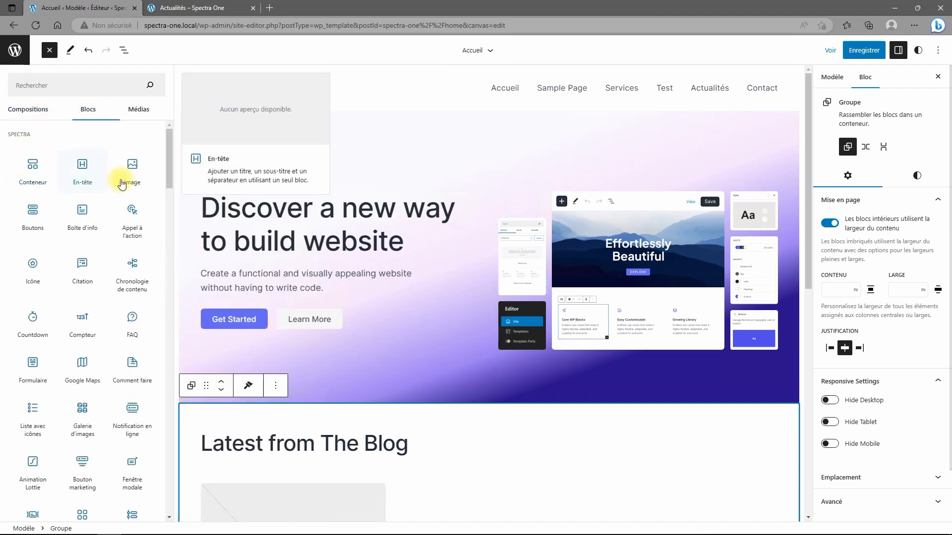
{"action": "scroll", "coordinate": [94, 418], "scroll_direction": "down", "scroll_amount": 7}
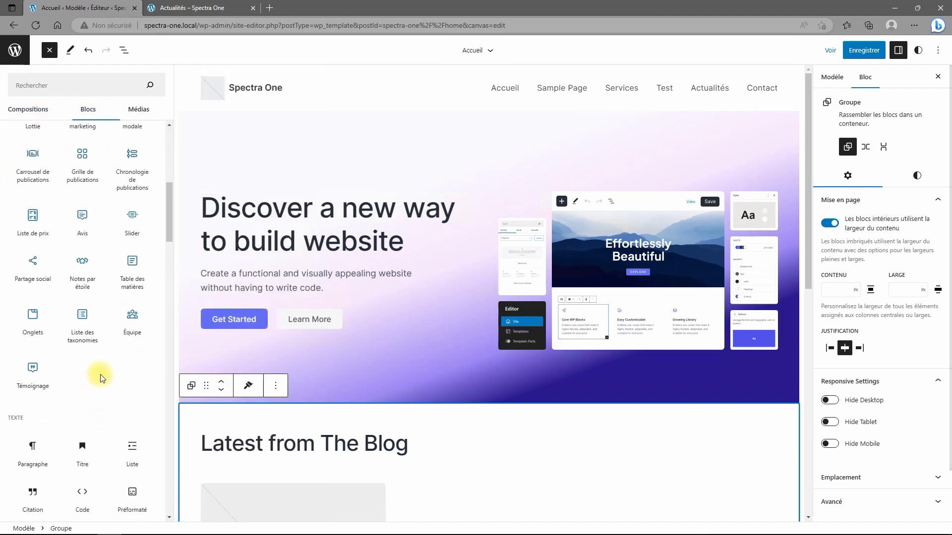
{"action": "scroll", "coordinate": [89, 386], "scroll_direction": "up", "scroll_amount": 1}
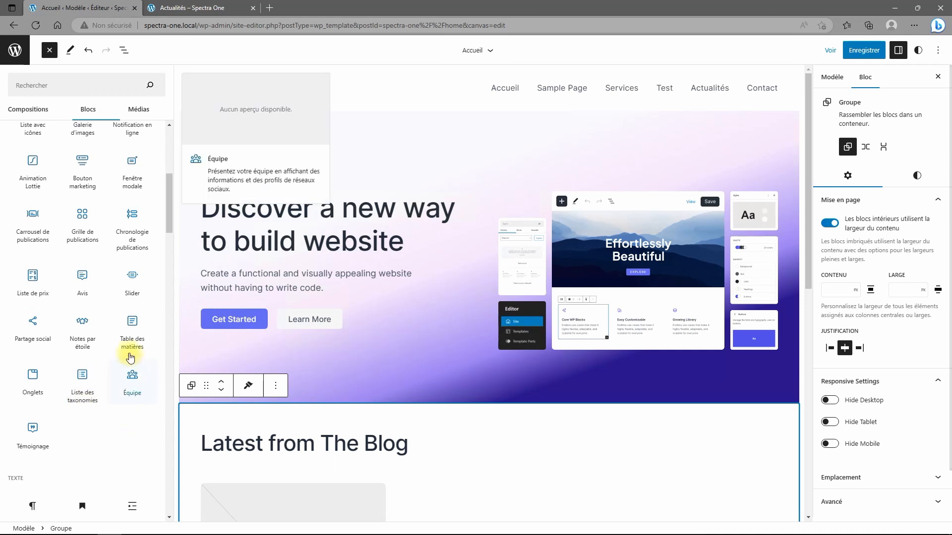
{"action": "scroll", "coordinate": [92, 273], "scroll_direction": "up", "scroll_amount": 3}
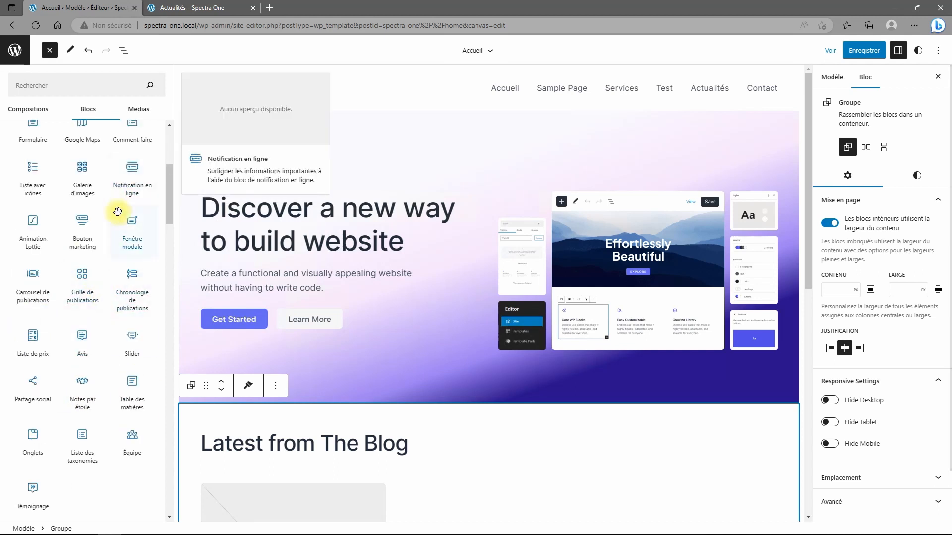
{"action": "scroll", "coordinate": [119, 296], "scroll_direction": "up", "scroll_amount": 2}
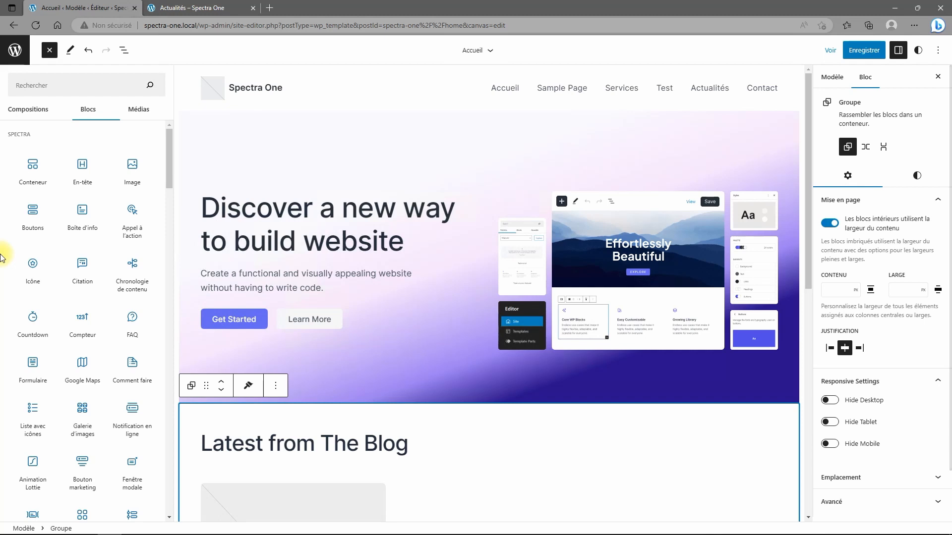
Browse the Openverse images available as media, and return to the list of blocks
{"action": "left_click", "coordinate": [138, 111]}
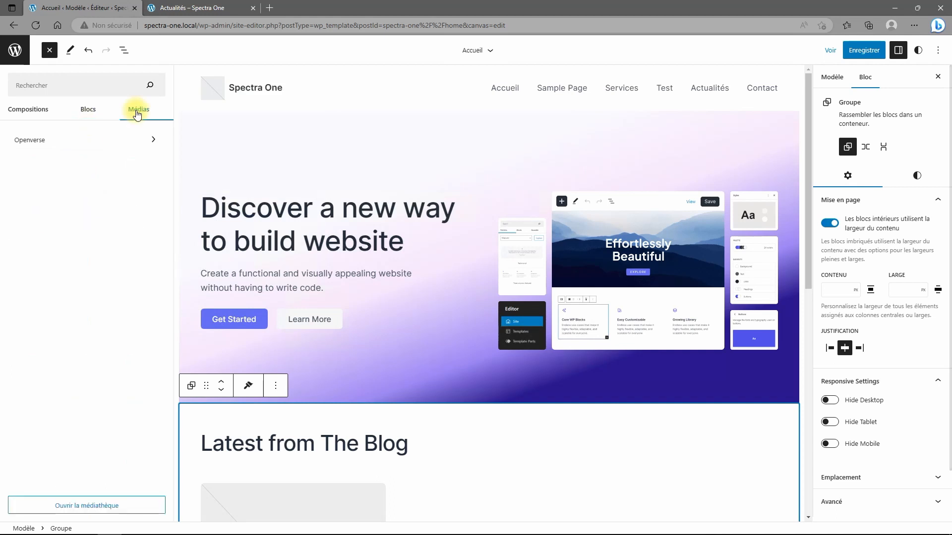
{"action": "left_click", "coordinate": [43, 138]}
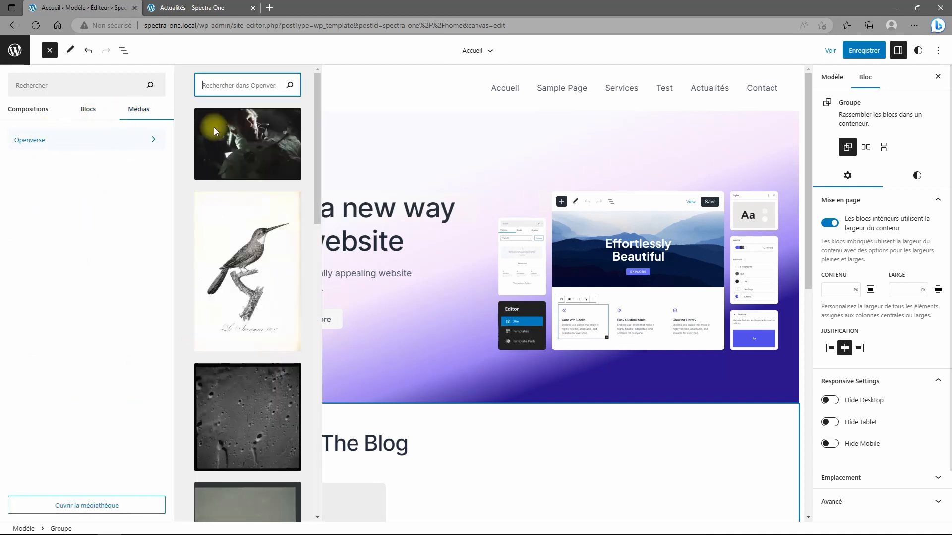
{"action": "scroll", "coordinate": [248, 411], "scroll_direction": "down", "scroll_amount": 10}
{"action": "scroll", "coordinate": [255, 408], "scroll_direction": "down", "scroll_amount": 3}
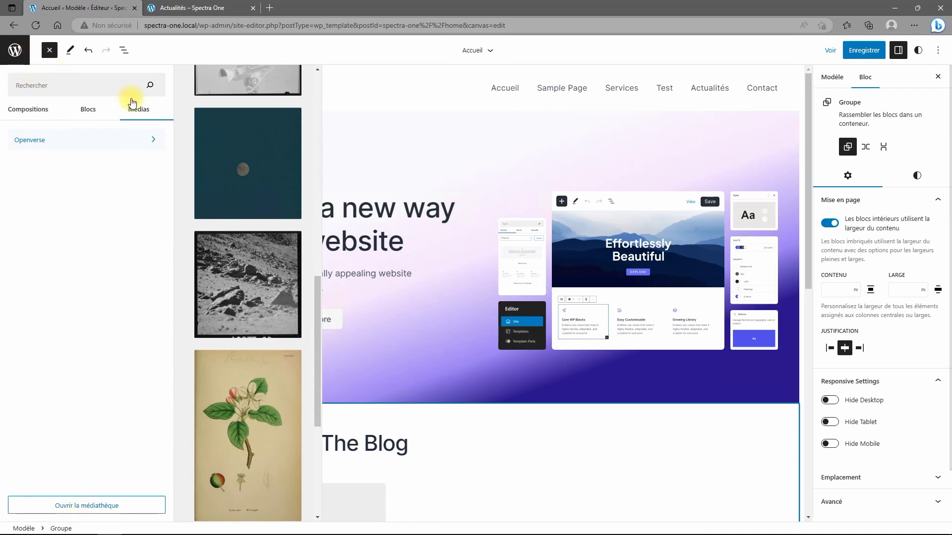
{"action": "left_click", "coordinate": [89, 110]}
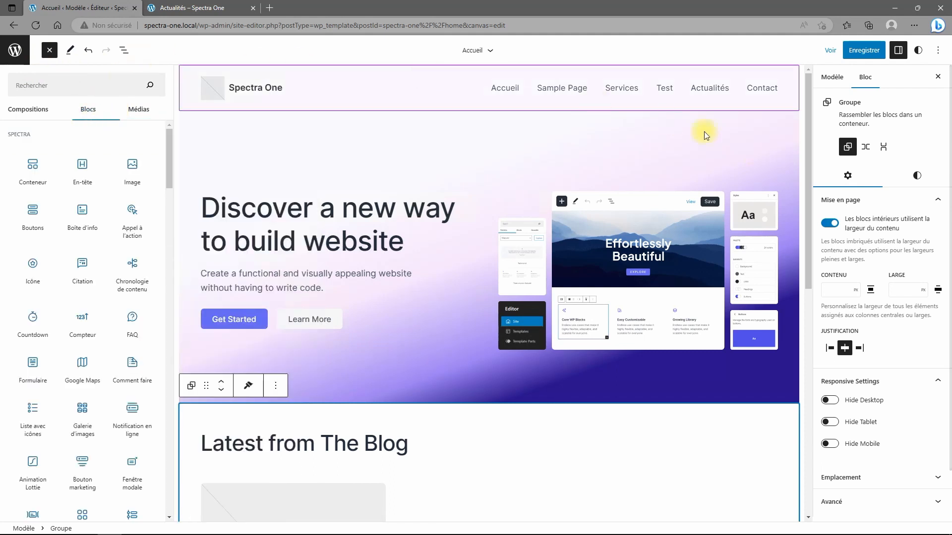
Save the Accueil template and leave the site editor for the WordPress dashboard
{"action": "left_click", "coordinate": [856, 54]}
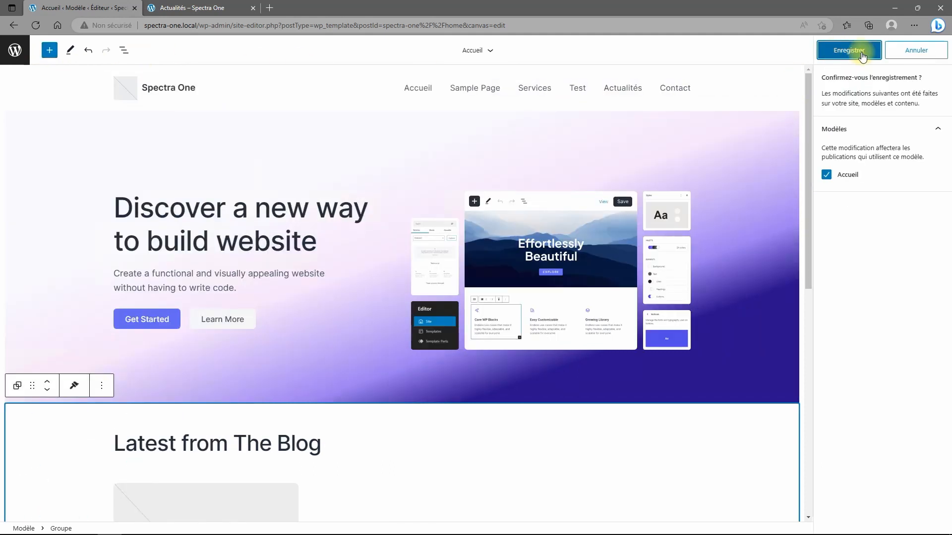
{"action": "left_click", "coordinate": [860, 53]}
{"action": "left_click", "coordinate": [16, 50]}
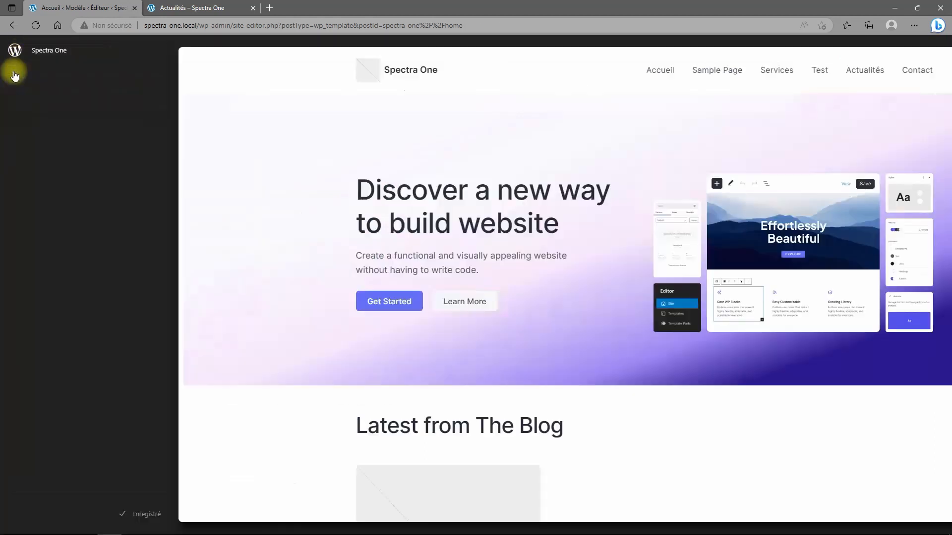
{"action": "left_click", "coordinate": [14, 98]}
{"action": "left_click", "coordinate": [14, 97]}
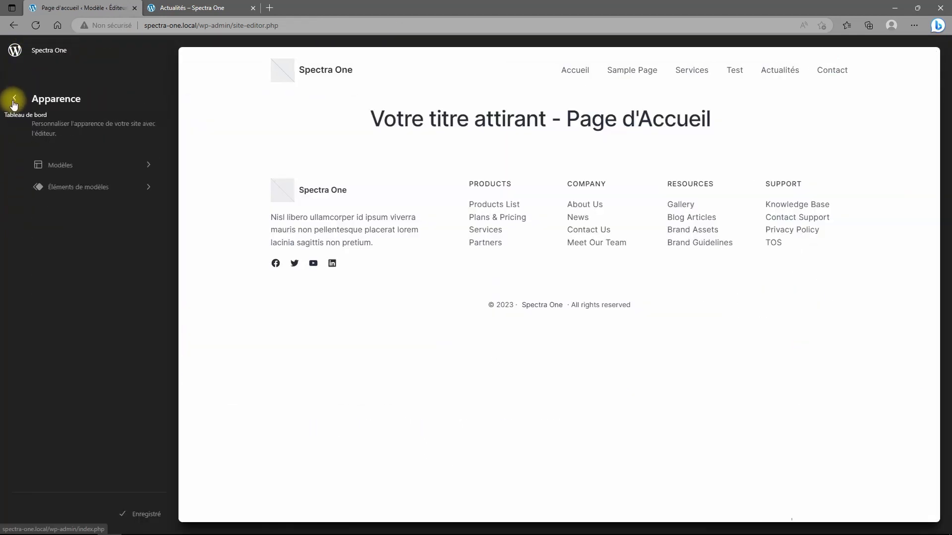
{"action": "left_click", "coordinate": [14, 102]}
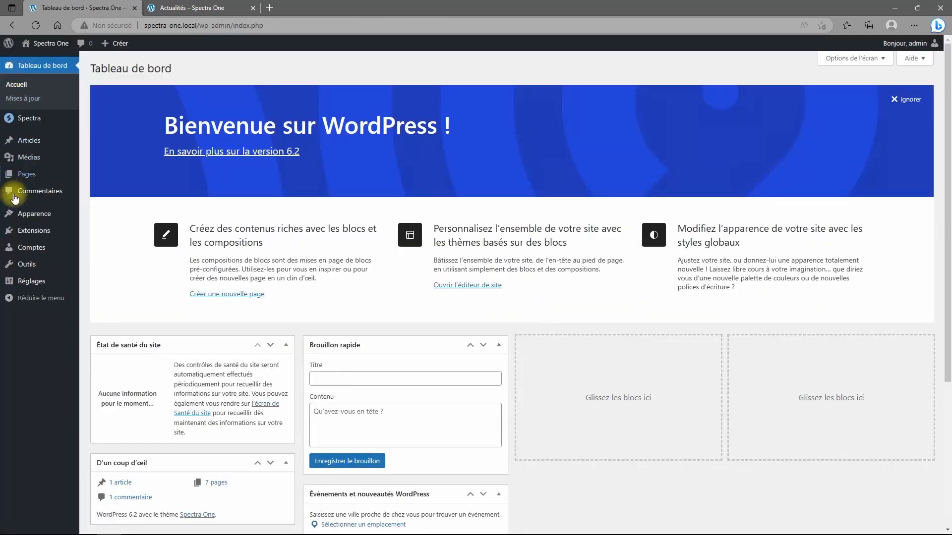
Open the Test page from the list of pages for editing and show its available blocks
{"action": "mouse_move", "coordinate": [4, 184]}
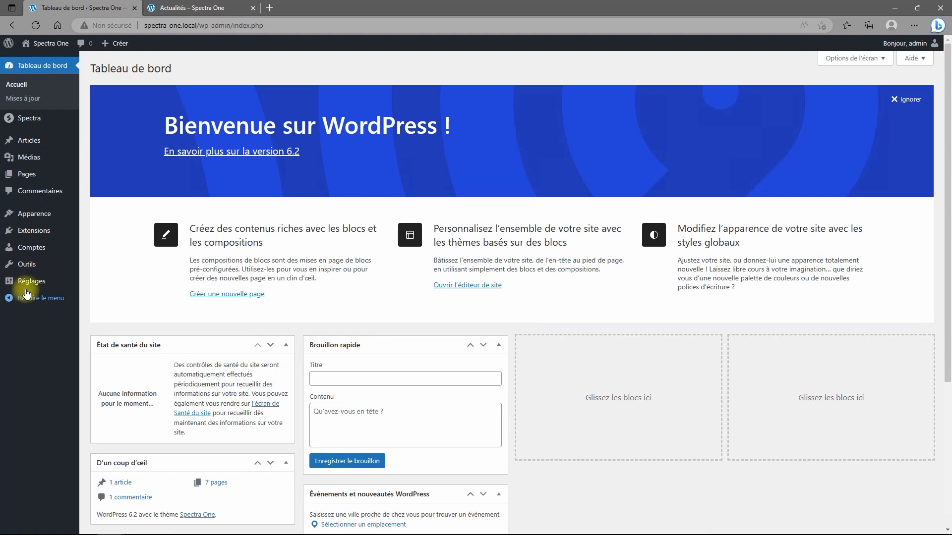
{"action": "mouse_move", "coordinate": [28, 293]}
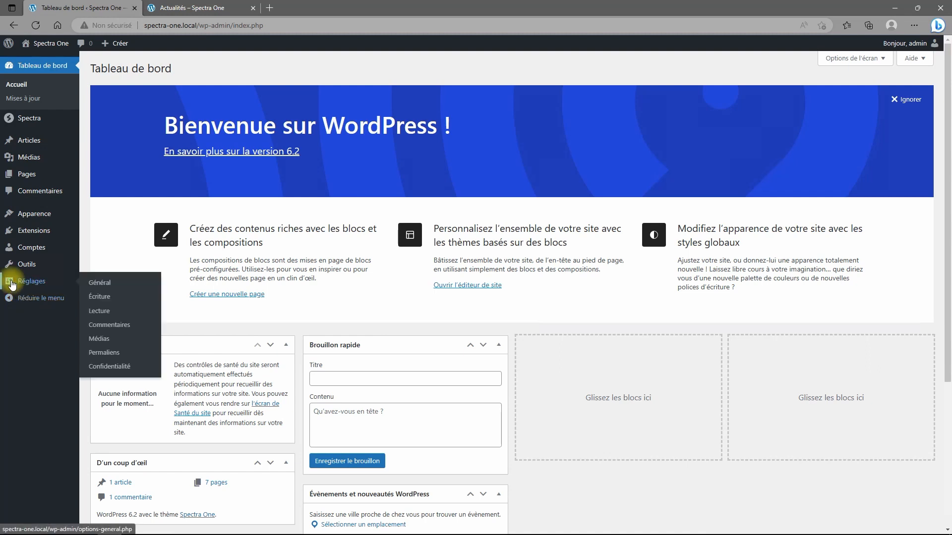
{"action": "left_click", "coordinate": [27, 179]}
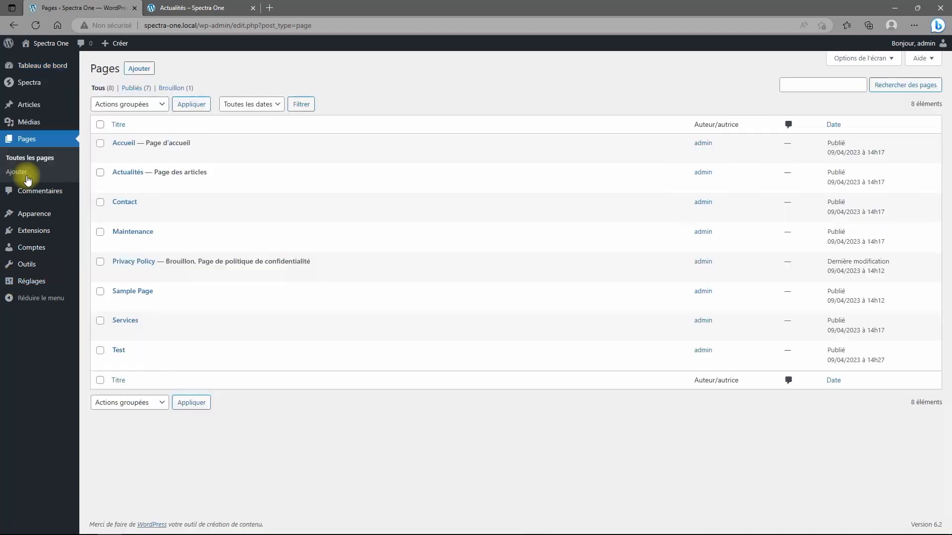
{"action": "left_click", "coordinate": [119, 351]}
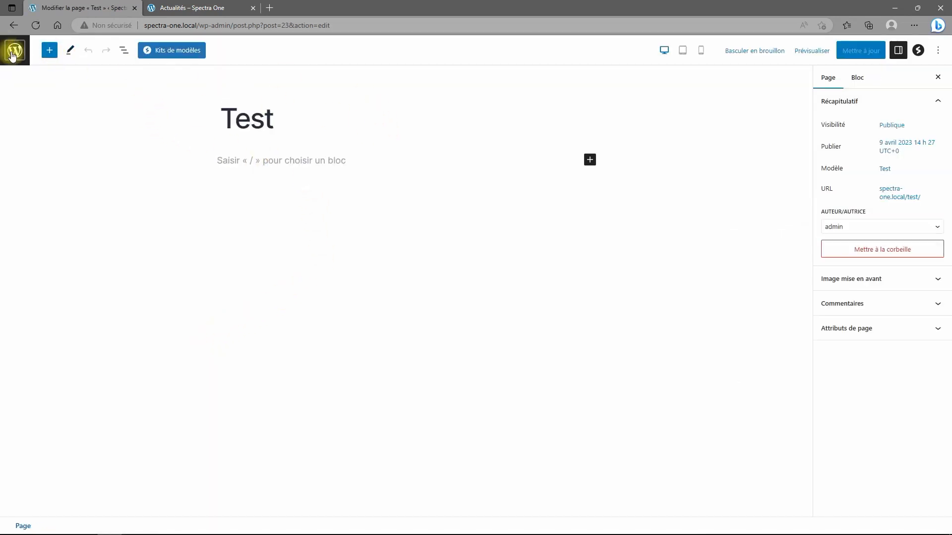
{"action": "left_click", "coordinate": [49, 50]}
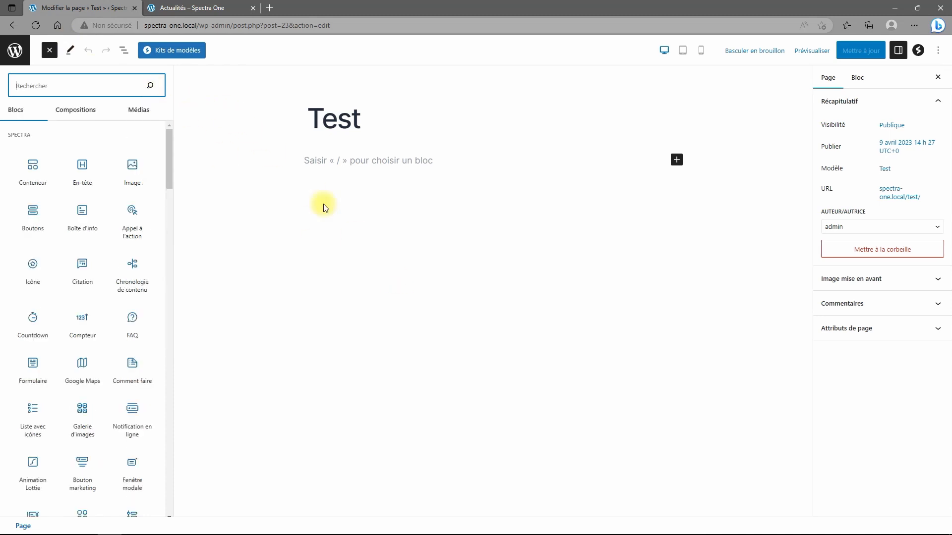
Leave the Test page, create a new page titled "Test 2", and publish it
{"action": "left_click", "coordinate": [15, 50]}
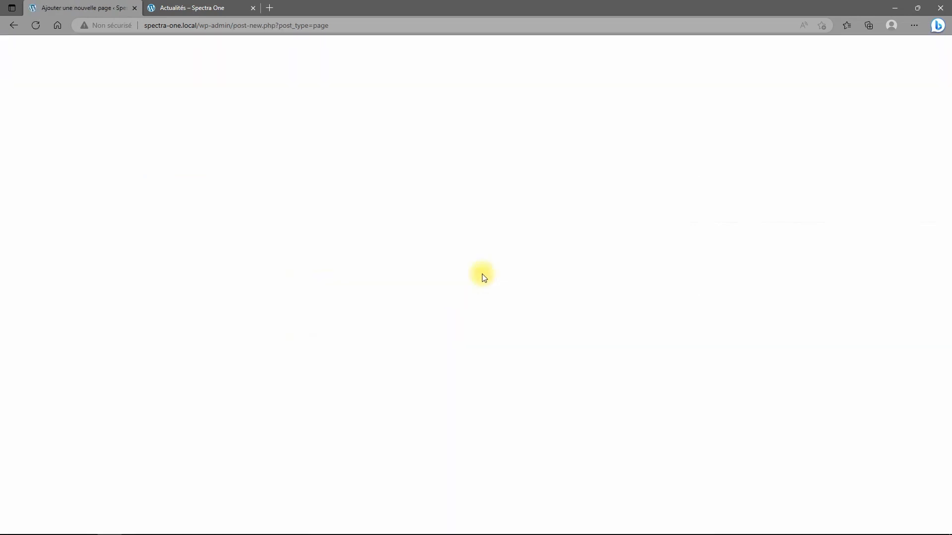
{"action": "type", "text": "Test 2"}
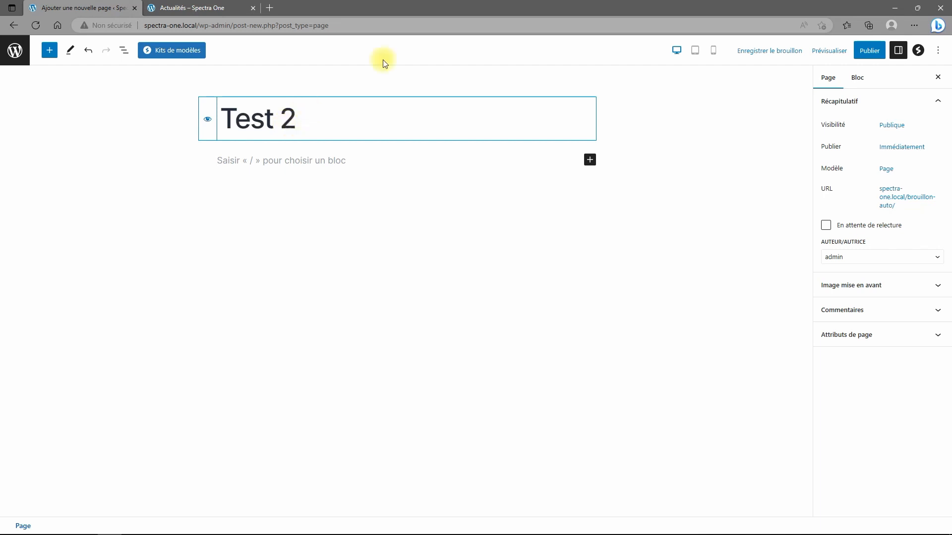
{"action": "left_click", "coordinate": [872, 51]}
{"action": "left_click", "coordinate": [856, 52]}
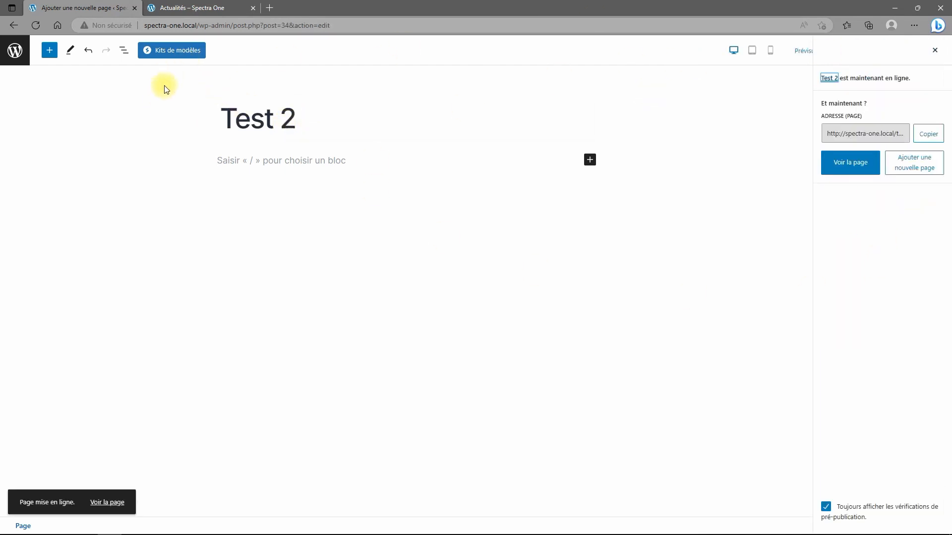
{"action": "left_click", "coordinate": [934, 53]}
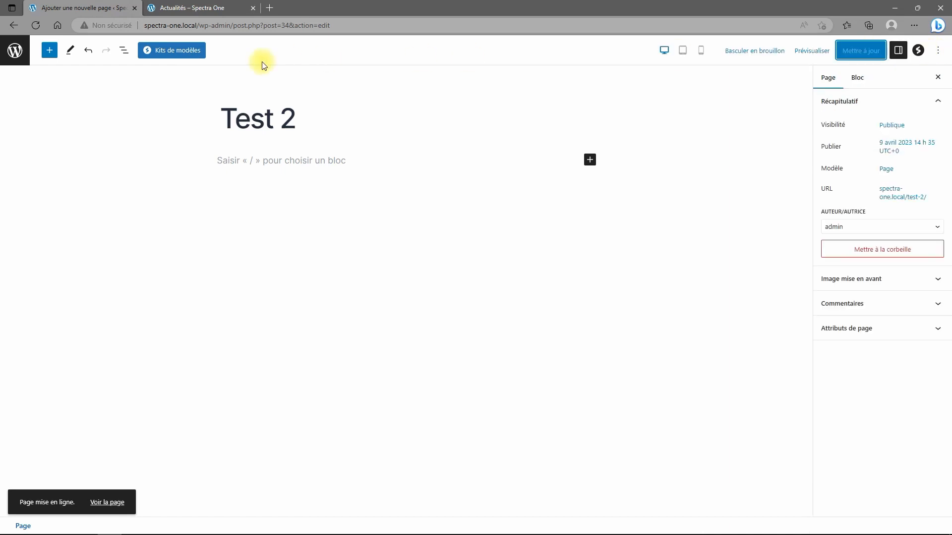
Open the Kits de modèles library from the Test 2 page and browse its full-page templates
{"action": "left_click", "coordinate": [187, 52]}
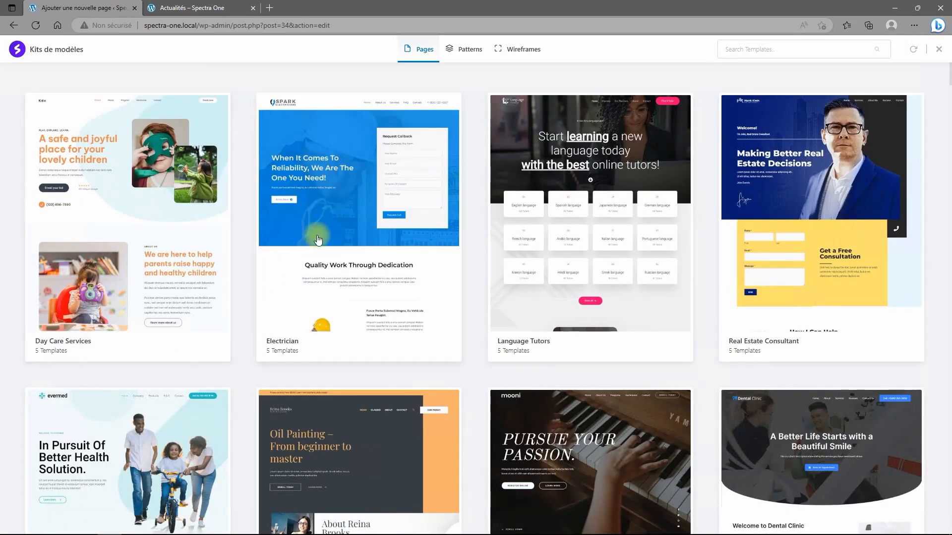
{"action": "scroll", "coordinate": [420, 208], "scroll_direction": "down", "scroll_amount": 10}
{"action": "scroll", "coordinate": [425, 240], "scroll_direction": "down", "scroll_amount": 18}
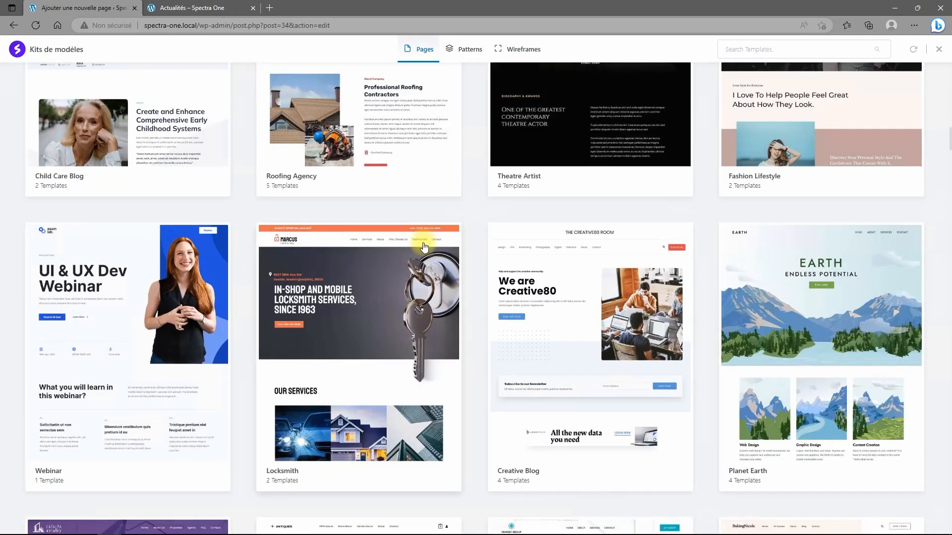
{"action": "scroll", "coordinate": [423, 247], "scroll_direction": "up", "scroll_amount": 18}
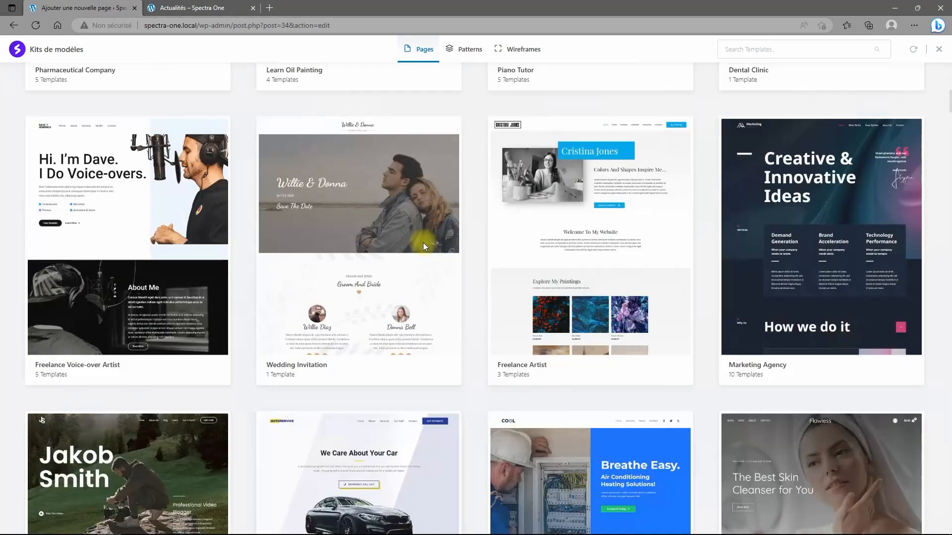
{"action": "scroll", "coordinate": [423, 246], "scroll_direction": "up", "scroll_amount": 5}
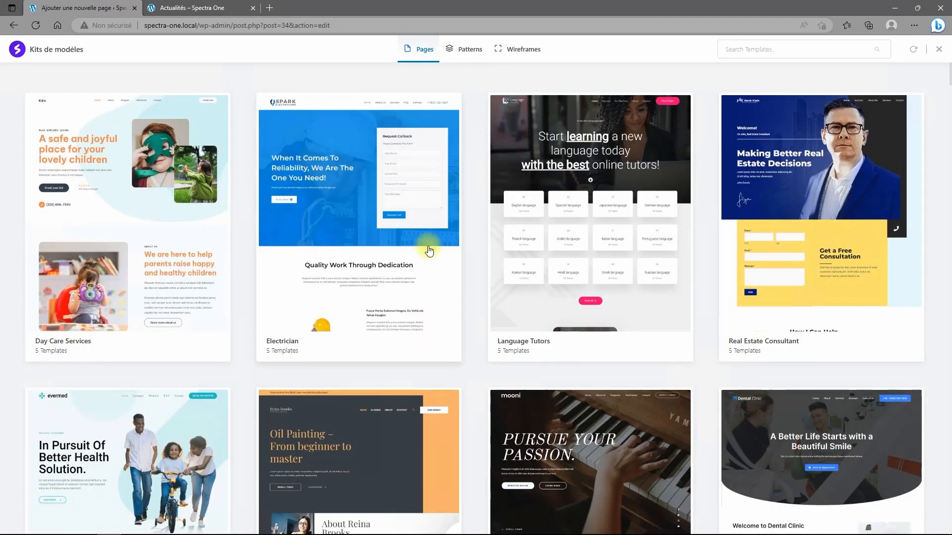
Preview the Language Tutors kit's Home template over its full length and return to the list of page kits
{"action": "left_click", "coordinate": [591, 232]}
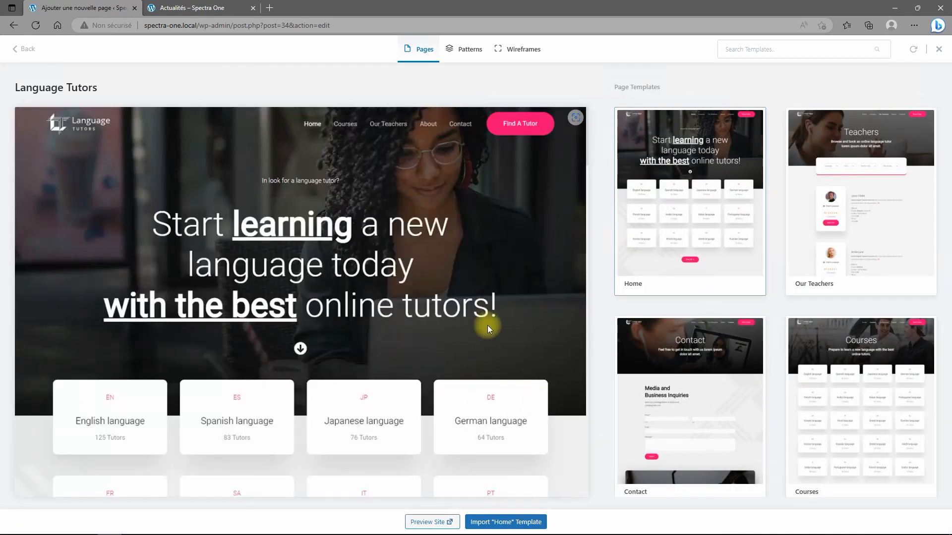
{"action": "scroll", "coordinate": [492, 383], "scroll_direction": "down", "scroll_amount": 10}
{"action": "scroll", "coordinate": [493, 383], "scroll_direction": "up", "scroll_amount": 5}
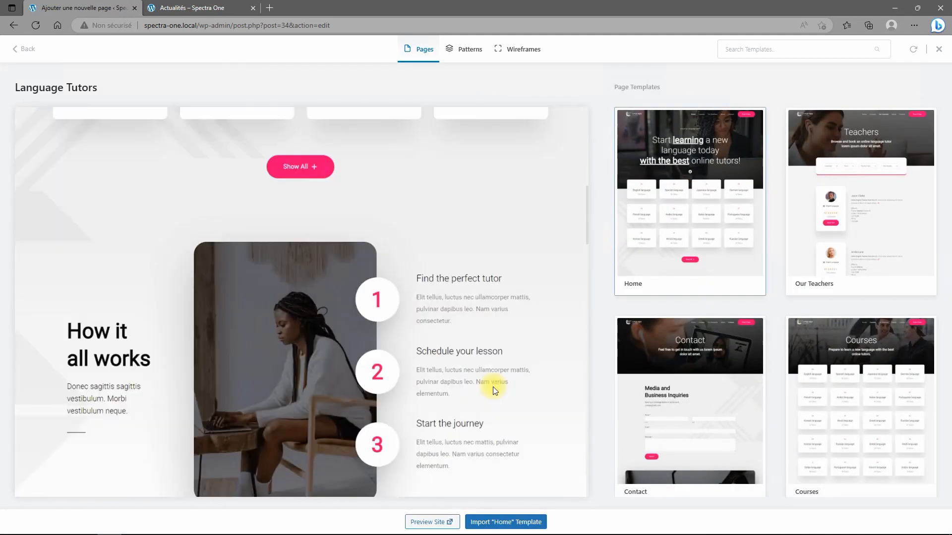
{"action": "scroll", "coordinate": [493, 387], "scroll_direction": "up", "scroll_amount": 5}
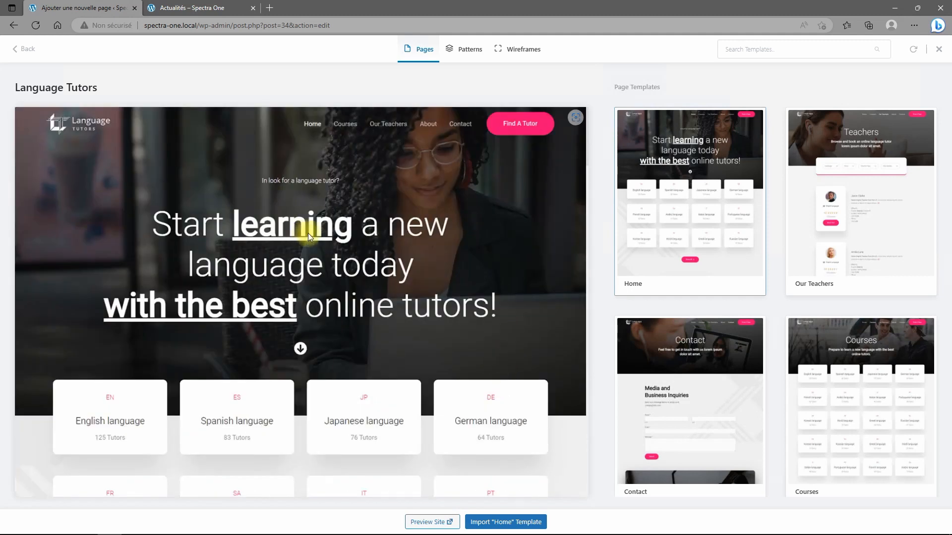
{"action": "left_click", "coordinate": [13, 48]}
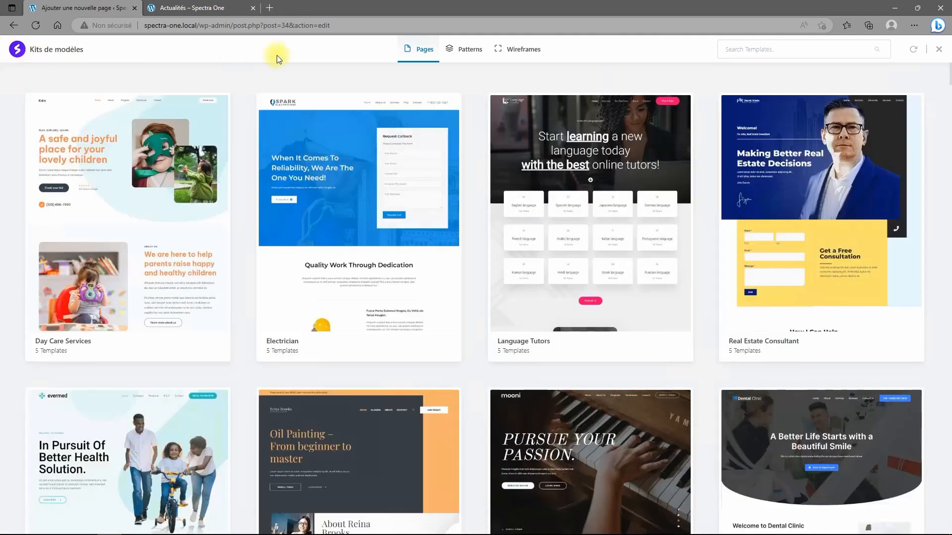
Browse the Patterns library, filtering it by Dark and by Light before restoring the All color filter
{"action": "left_click", "coordinate": [469, 49]}
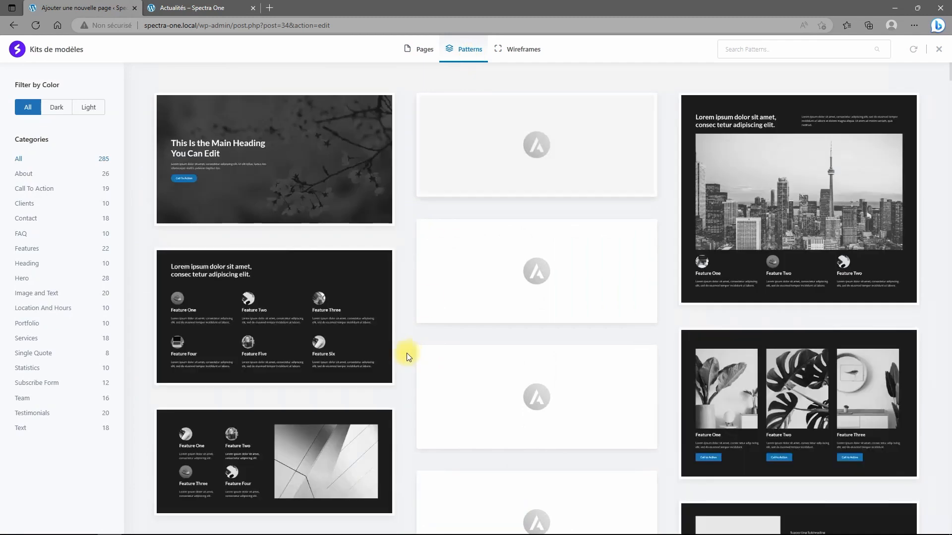
{"action": "scroll", "coordinate": [516, 296], "scroll_direction": "down", "scroll_amount": 5}
{"action": "scroll", "coordinate": [515, 297], "scroll_direction": "down", "scroll_amount": 10}
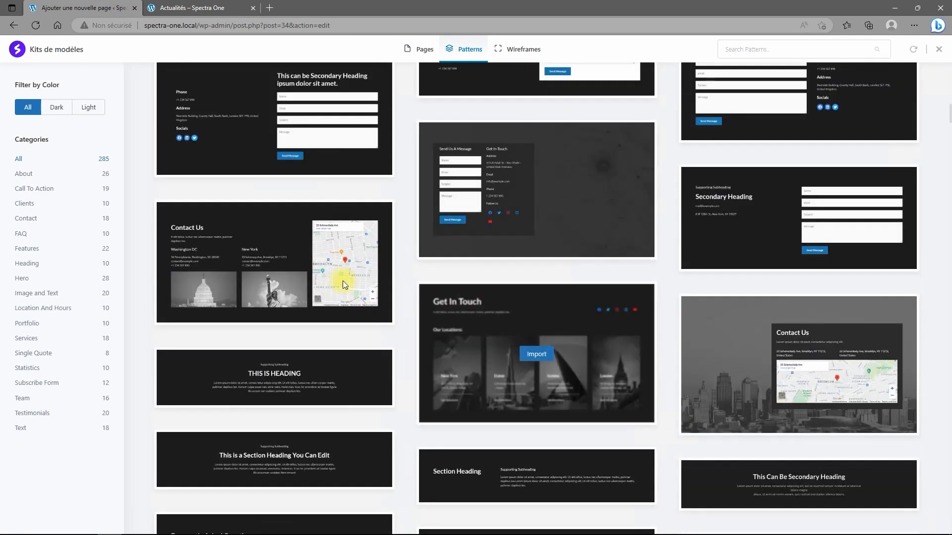
{"action": "scroll", "coordinate": [343, 280], "scroll_direction": "up", "scroll_amount": 6}
{"action": "left_click", "coordinate": [63, 109]}
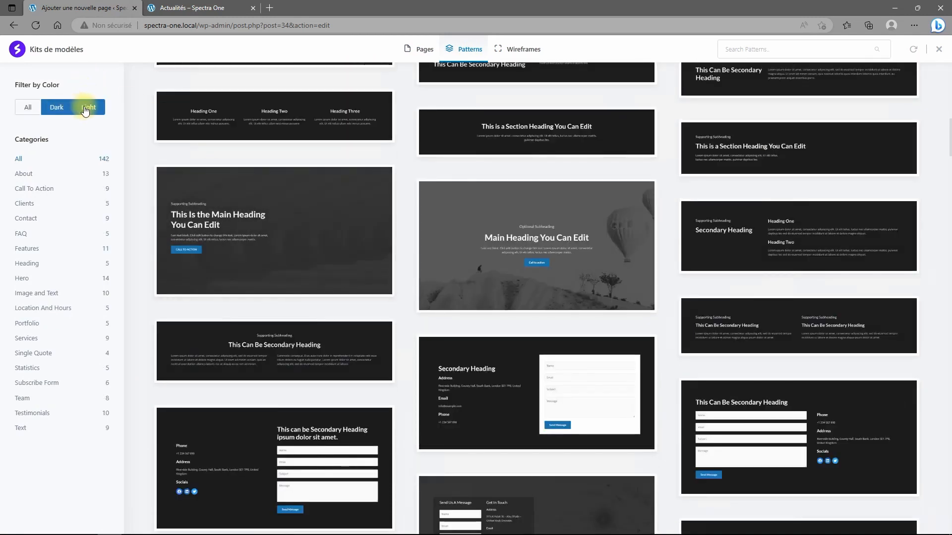
{"action": "left_click", "coordinate": [87, 108]}
{"action": "scroll", "coordinate": [555, 289], "scroll_direction": "down", "scroll_amount": 5}
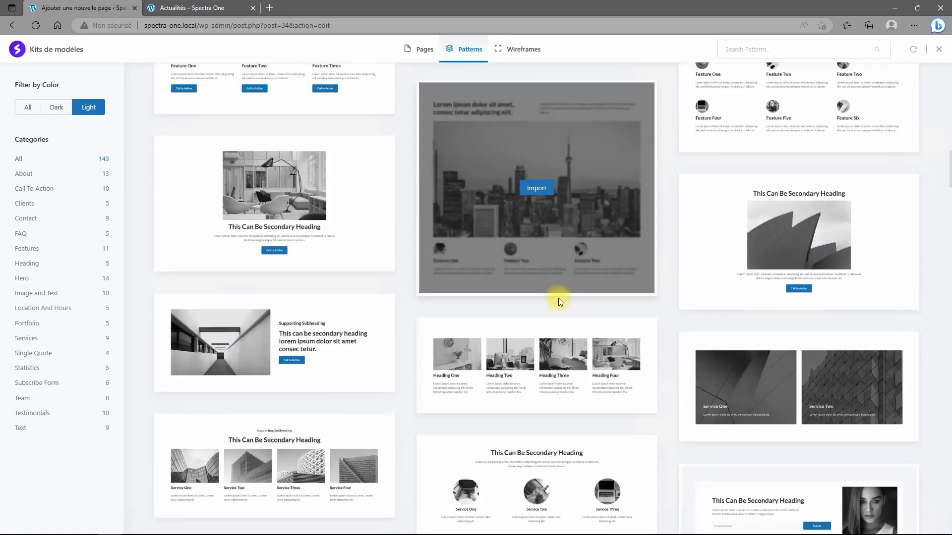
{"action": "scroll", "coordinate": [558, 298], "scroll_direction": "up", "scroll_amount": 8}
{"action": "left_click", "coordinate": [28, 107]}
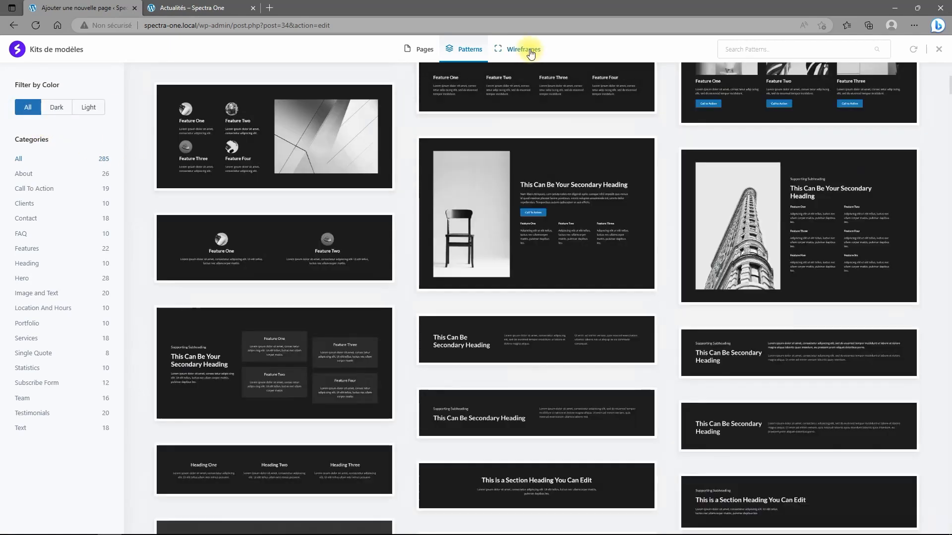
Look through the section layouts offered in the Wireframes library
{"action": "left_click", "coordinate": [529, 51]}
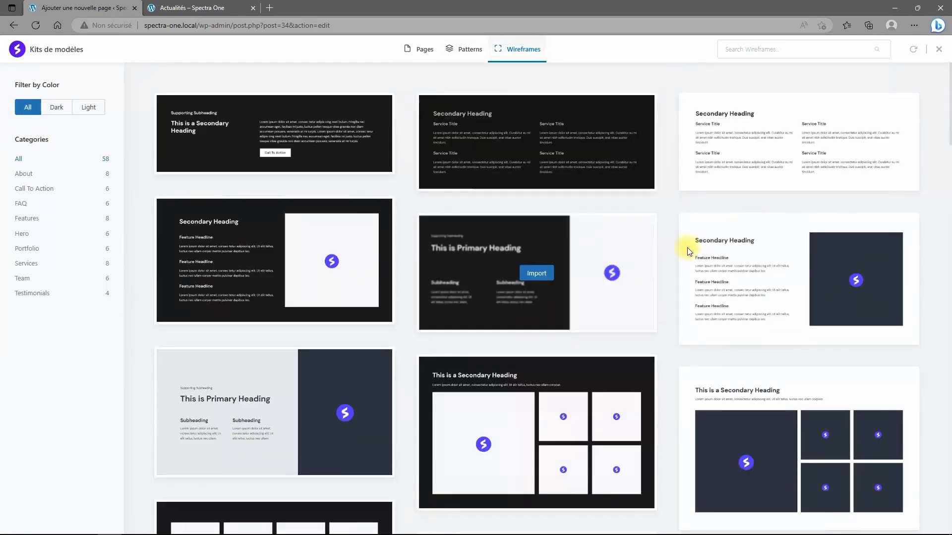
{"action": "scroll", "coordinate": [695, 266], "scroll_direction": "down", "scroll_amount": 15}
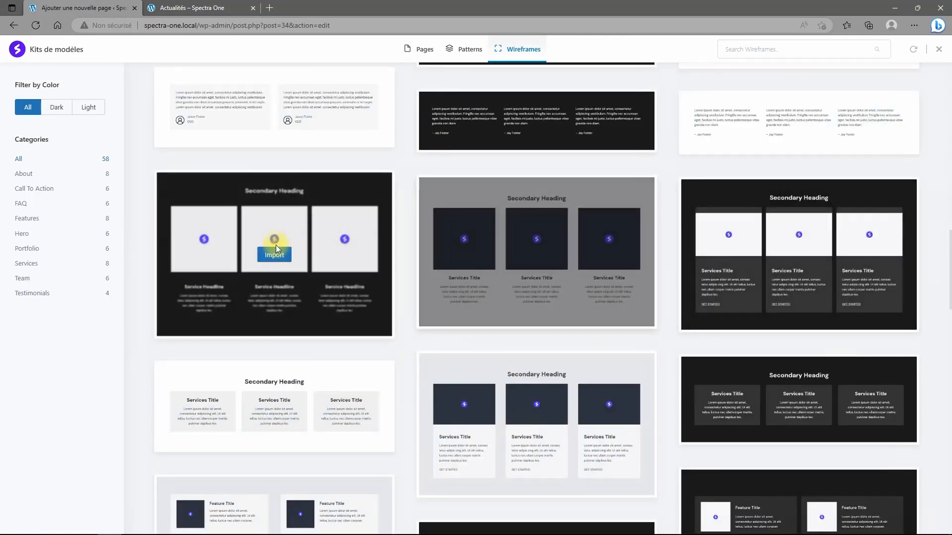
{"action": "scroll", "coordinate": [639, 337], "scroll_direction": "up", "scroll_amount": 12}
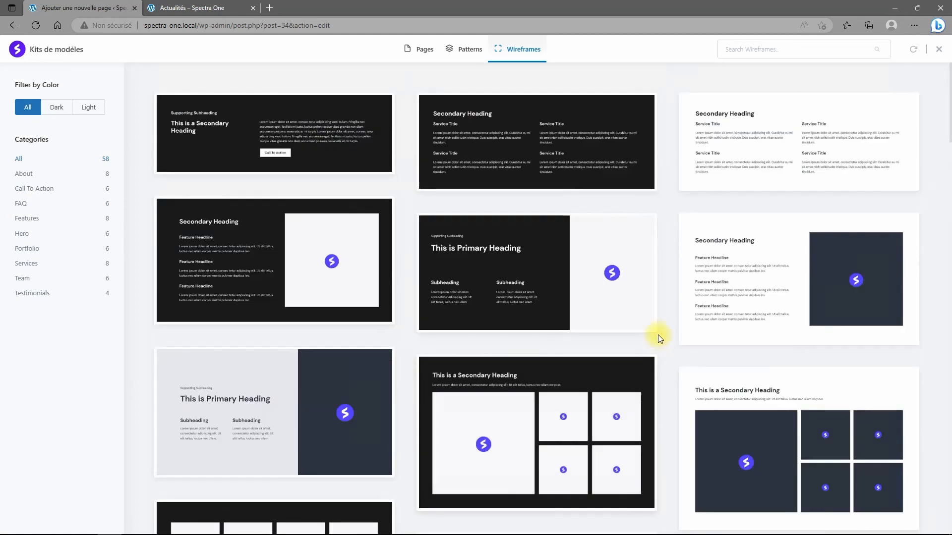
Import the dark city skyline pattern with three features into the Test 2 page and check its image block
{"action": "left_click", "coordinate": [467, 59]}
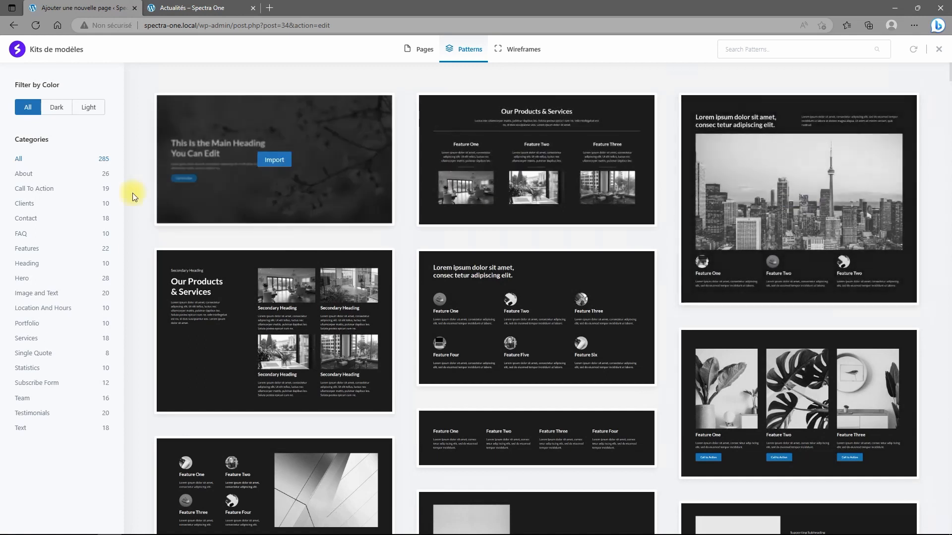
{"action": "mouse_move", "coordinate": [798, 203]}
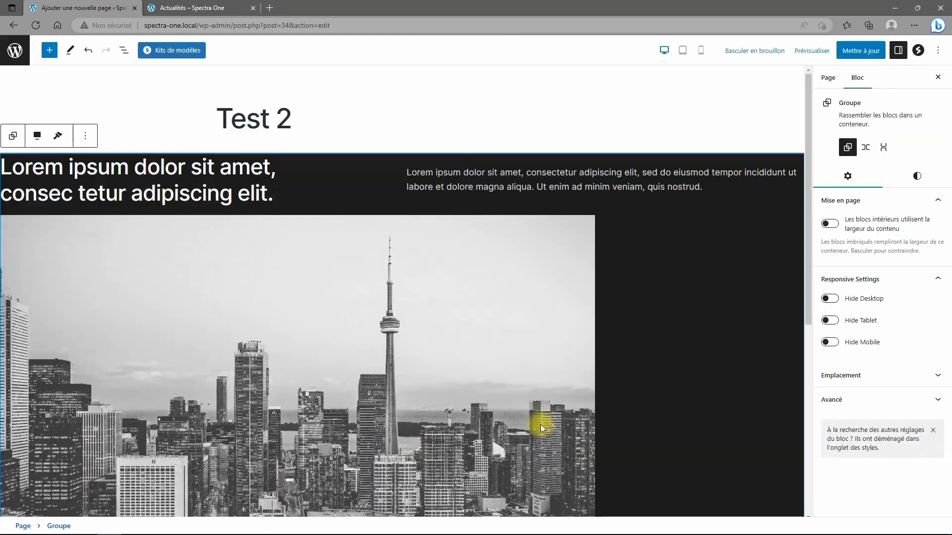
{"action": "scroll", "coordinate": [395, 275], "scroll_direction": "down", "scroll_amount": 5}
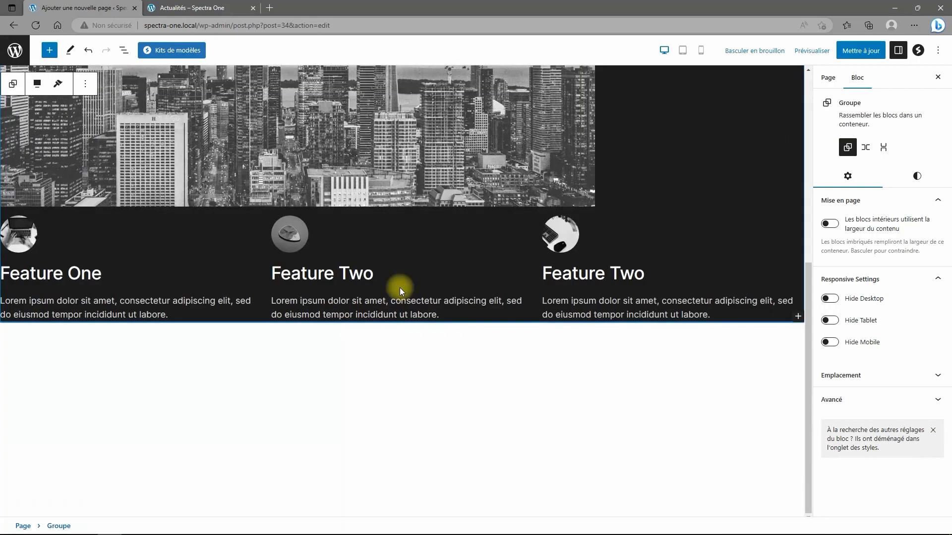
{"action": "scroll", "coordinate": [399, 288], "scroll_direction": "up", "scroll_amount": 4}
{"action": "left_click", "coordinate": [410, 260]}
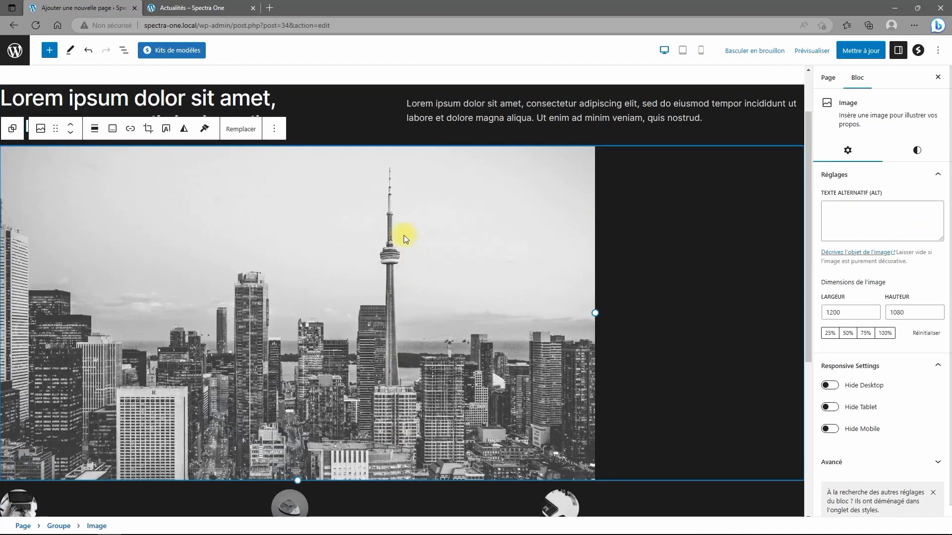
{"action": "scroll", "coordinate": [622, 456], "scroll_direction": "down", "scroll_amount": 3}
{"action": "scroll", "coordinate": [604, 450], "scroll_direction": "up", "scroll_amount": 4}
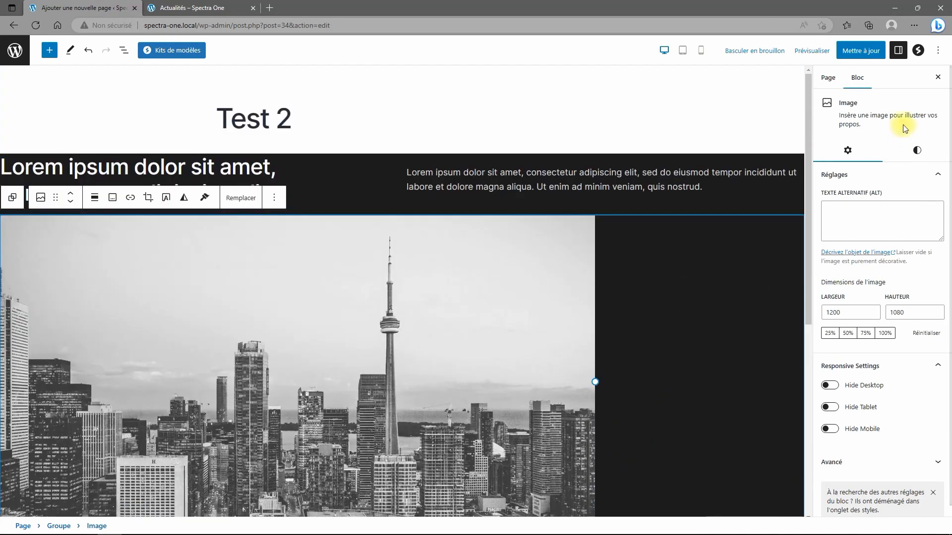
Update the Test 2 page and show its block list with the imported group collapsed
{"action": "left_click", "coordinate": [861, 50]}
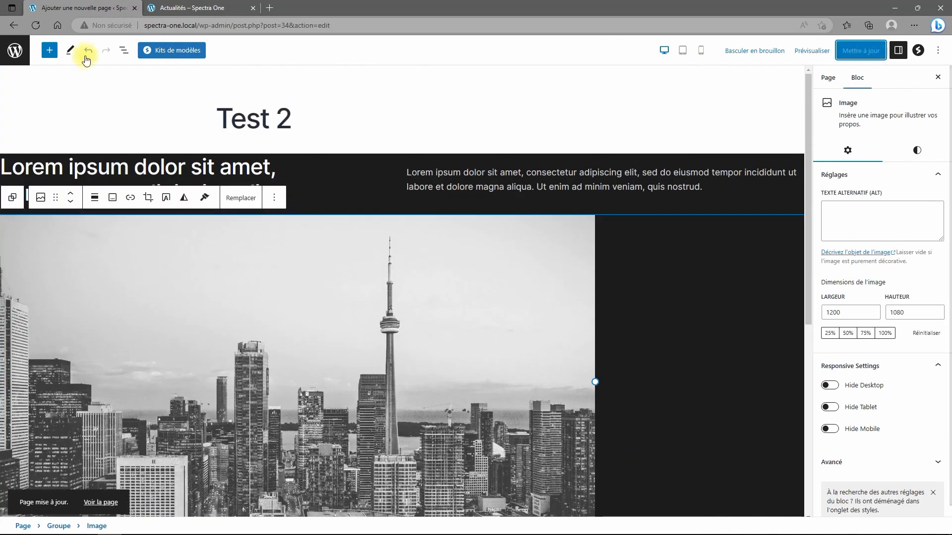
{"action": "left_click", "coordinate": [122, 50]}
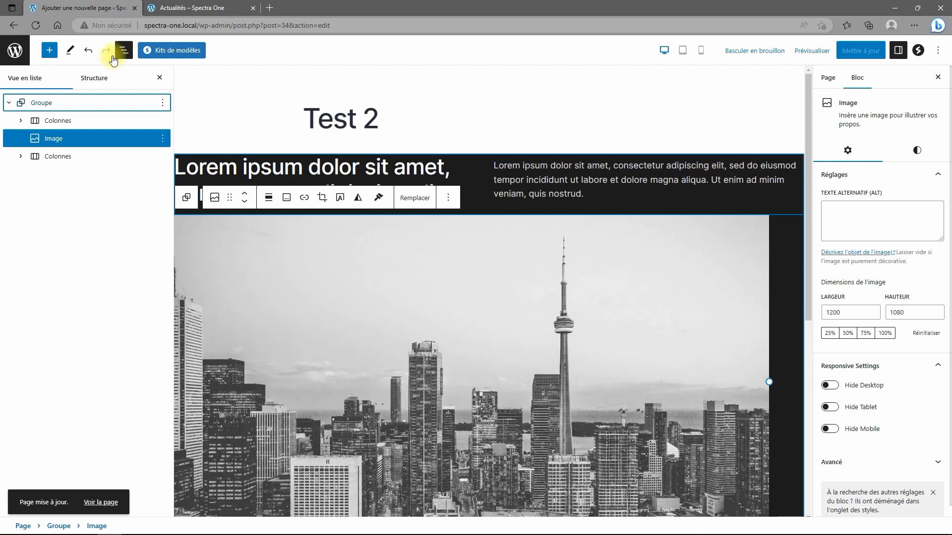
{"action": "left_click", "coordinate": [9, 103]}
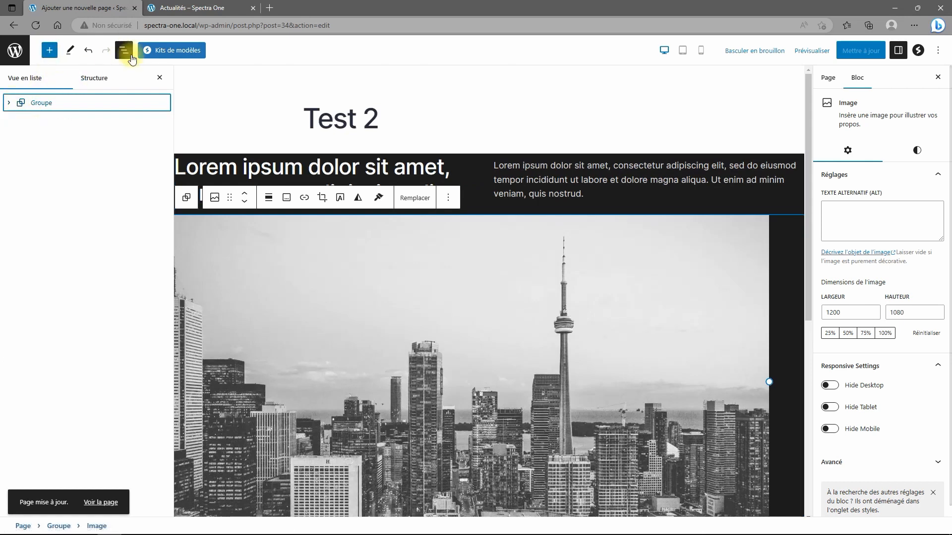
Import the dark "Our Products & Services" pattern with four secondary headings below the skyline section and update the page
{"action": "left_click", "coordinate": [151, 49]}
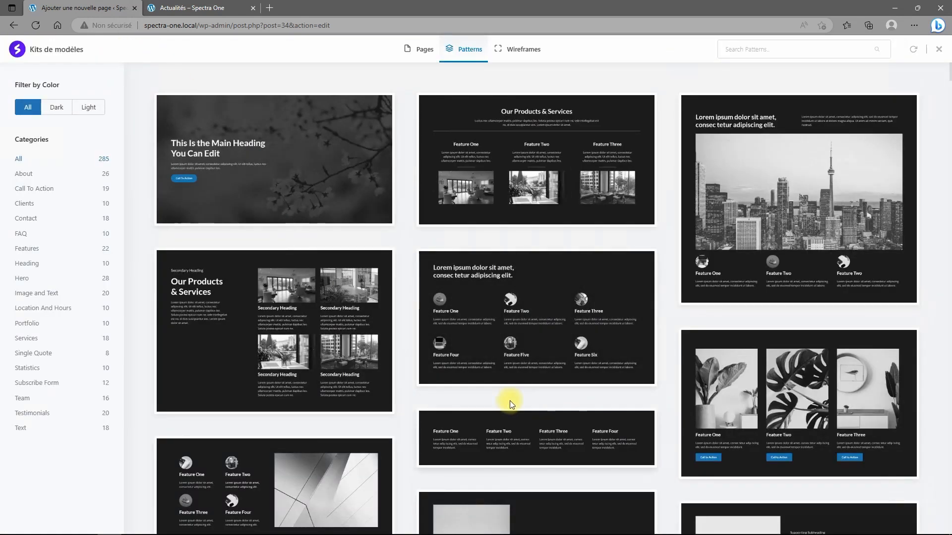
{"action": "left_click", "coordinate": [268, 337]}
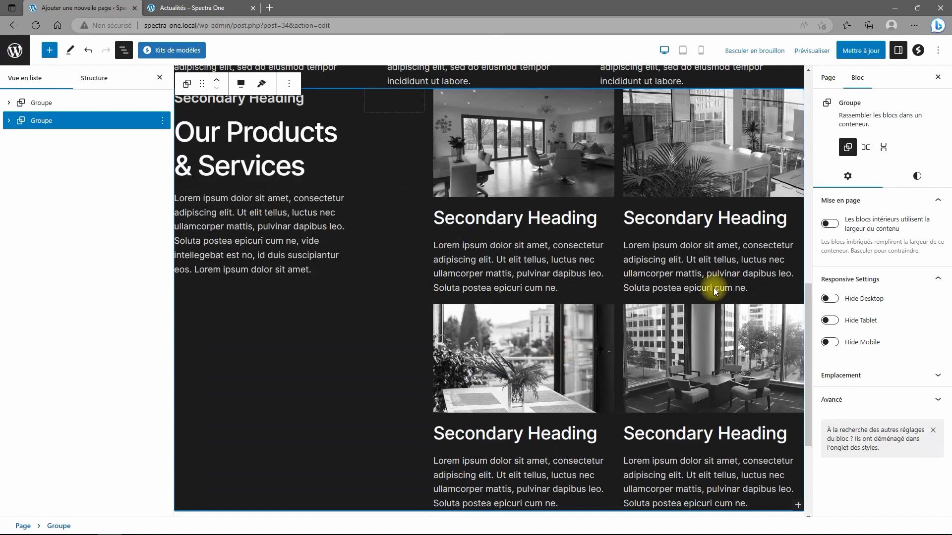
{"action": "scroll", "coordinate": [677, 252], "scroll_direction": "up", "scroll_amount": 7}
{"action": "scroll", "coordinate": [677, 256], "scroll_direction": "up", "scroll_amount": 2}
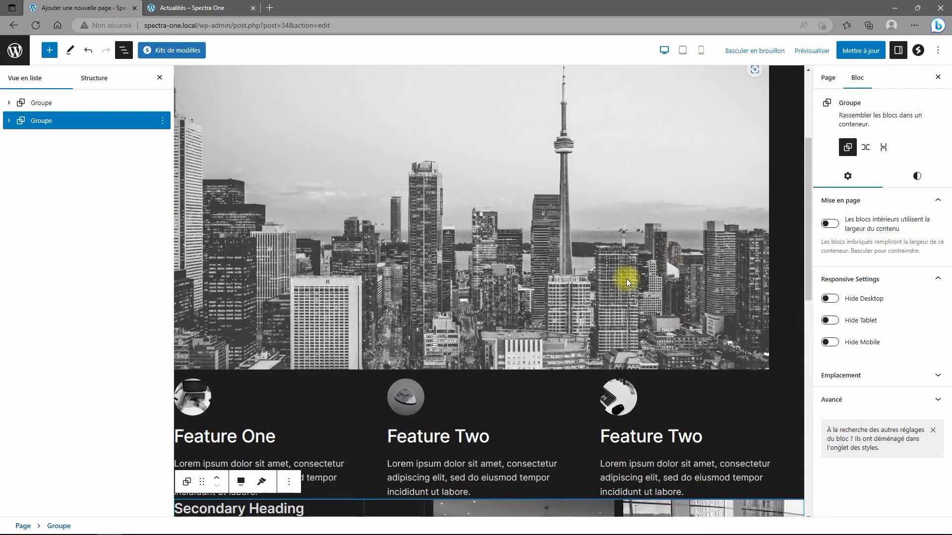
{"action": "left_click", "coordinate": [863, 51]}
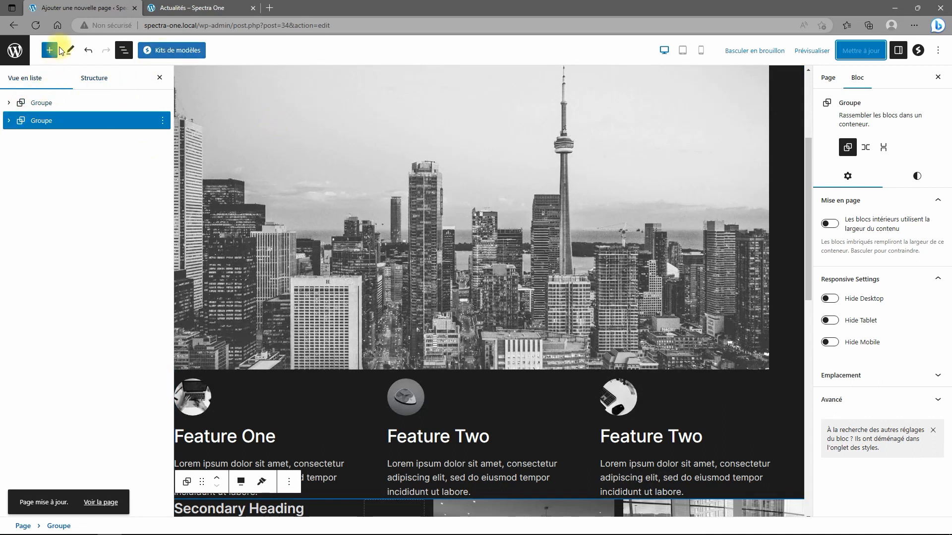
Import the light "This is a Secondary Heading" wireframe with one large and four small images, and review the page
{"action": "left_click", "coordinate": [175, 52]}
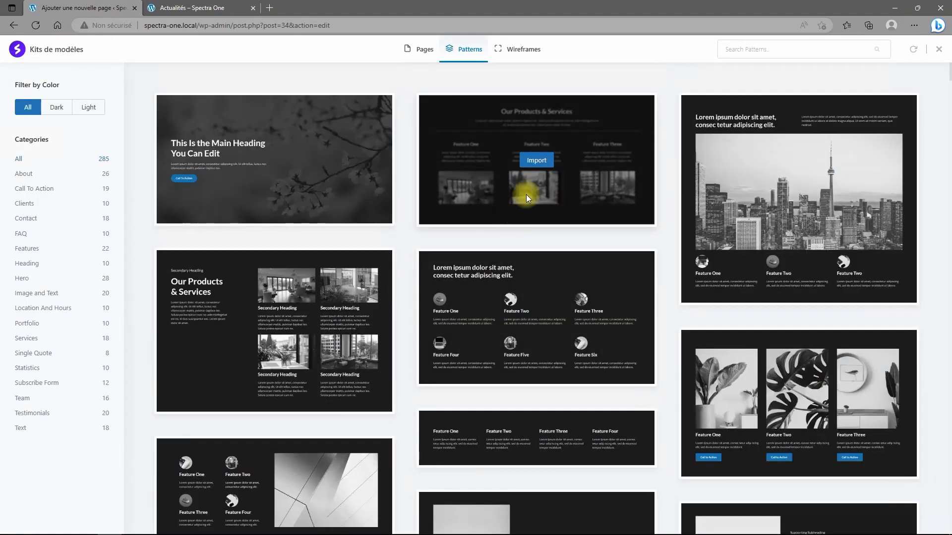
{"action": "left_click", "coordinate": [523, 49]}
{"action": "scroll", "coordinate": [597, 327], "scroll_direction": "down", "scroll_amount": 4}
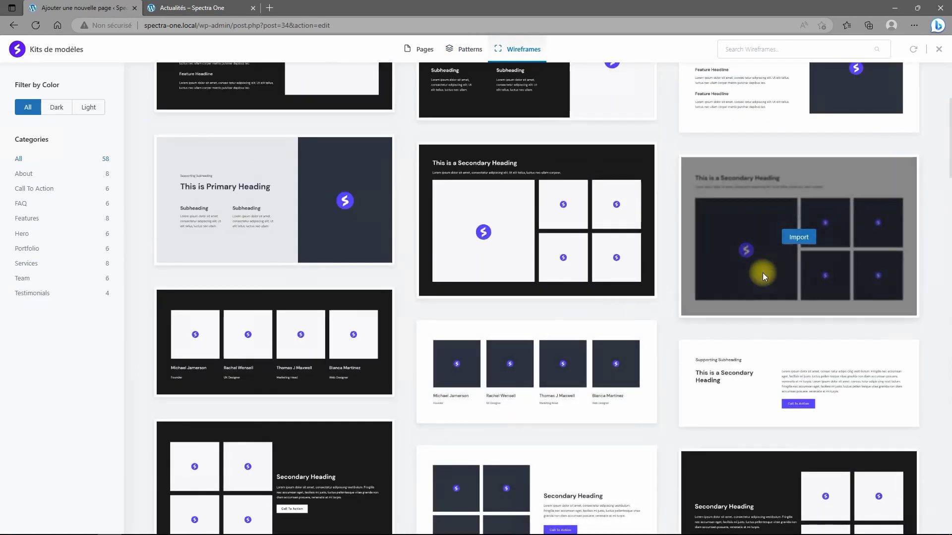
{"action": "left_click", "coordinate": [797, 236]}
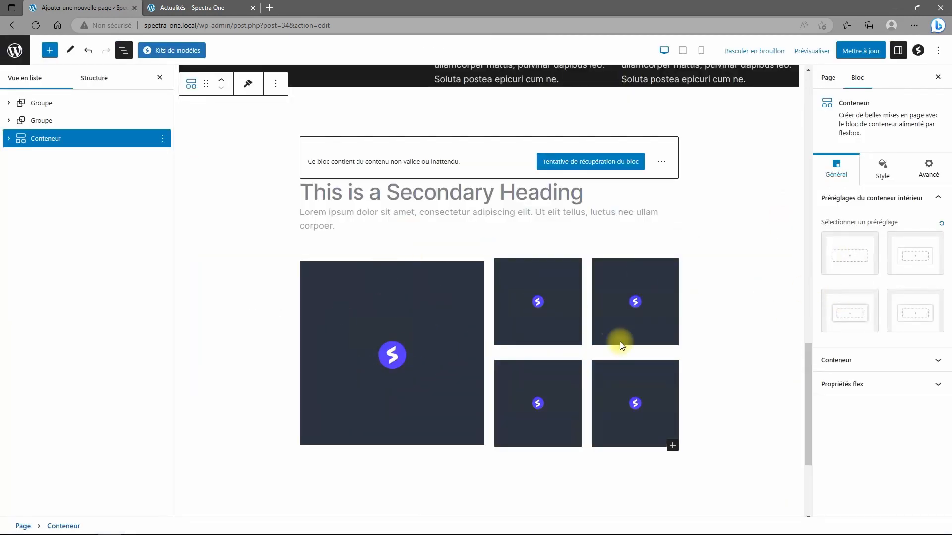
{"action": "scroll", "coordinate": [532, 302], "scroll_direction": "down", "scroll_amount": 2}
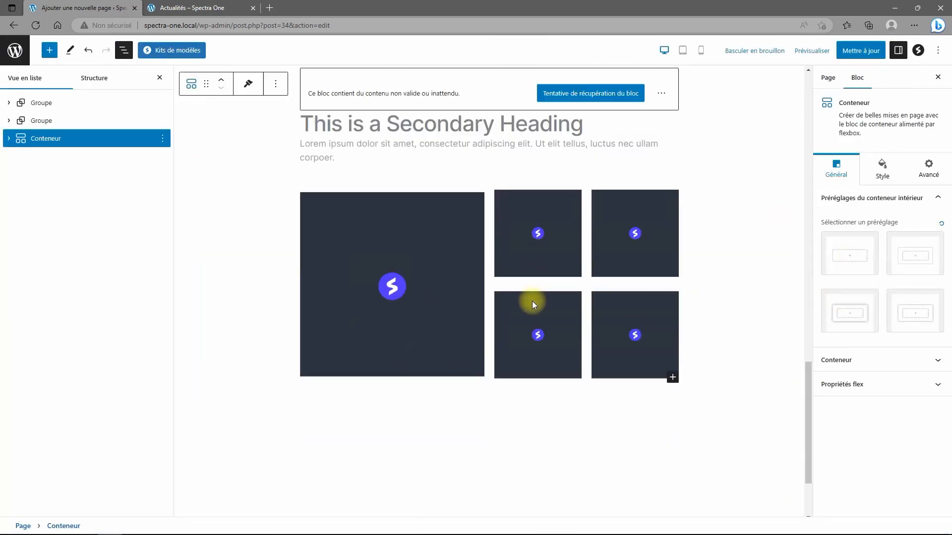
{"action": "scroll", "coordinate": [531, 301], "scroll_direction": "down", "scroll_amount": 3}
{"action": "scroll", "coordinate": [529, 314], "scroll_direction": "up", "scroll_amount": 10}
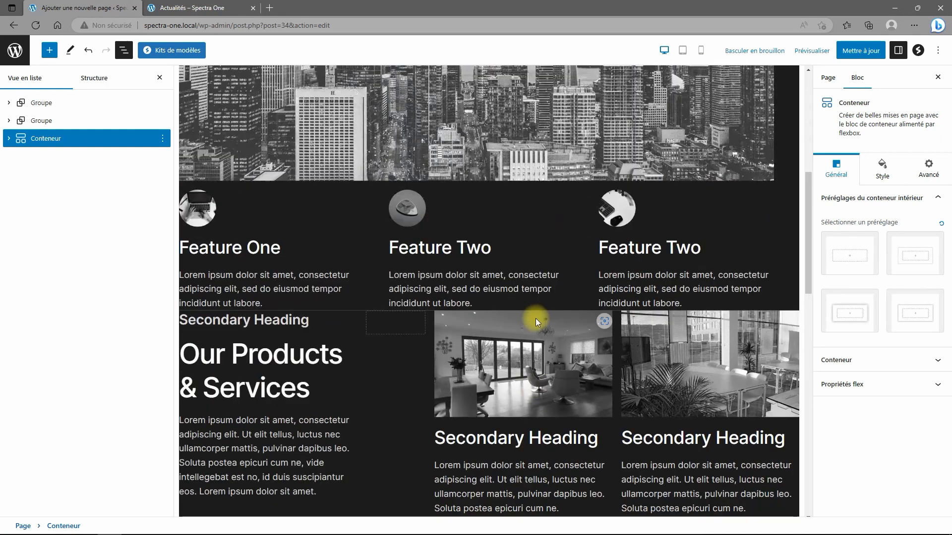
{"action": "scroll", "coordinate": [537, 318], "scroll_direction": "down", "scroll_amount": 10}
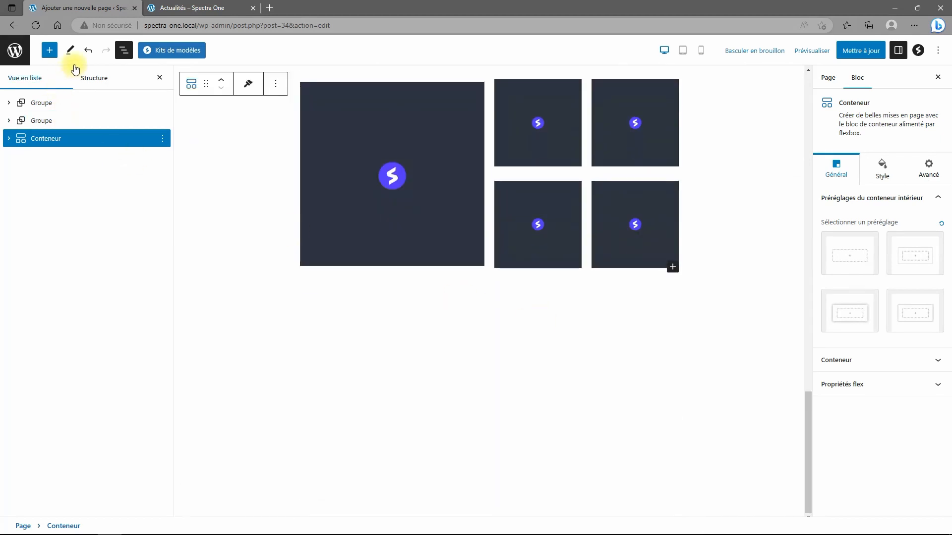
Browse the full-page kits in Kits de modèles and preview the Home template of the Freelance Voice-over Artist kit
{"action": "left_click", "coordinate": [171, 50]}
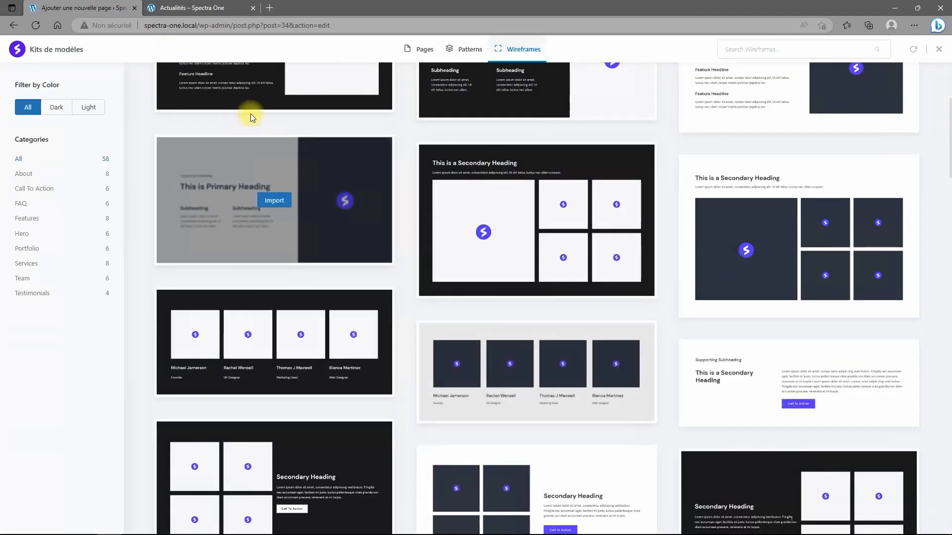
{"action": "scroll", "coordinate": [442, 75], "scroll_direction": "up", "scroll_amount": 4}
{"action": "left_click", "coordinate": [423, 49]}
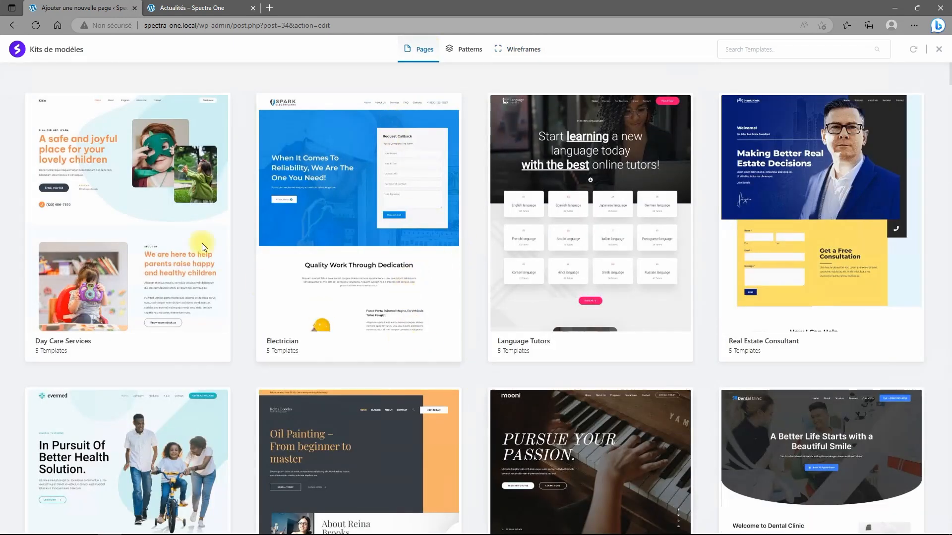
{"action": "scroll", "coordinate": [417, 280], "scroll_direction": "down", "scroll_amount": 5}
{"action": "scroll", "coordinate": [346, 276], "scroll_direction": "up", "scroll_amount": 5}
{"action": "scroll", "coordinate": [289, 287], "scroll_direction": "down", "scroll_amount": 5}
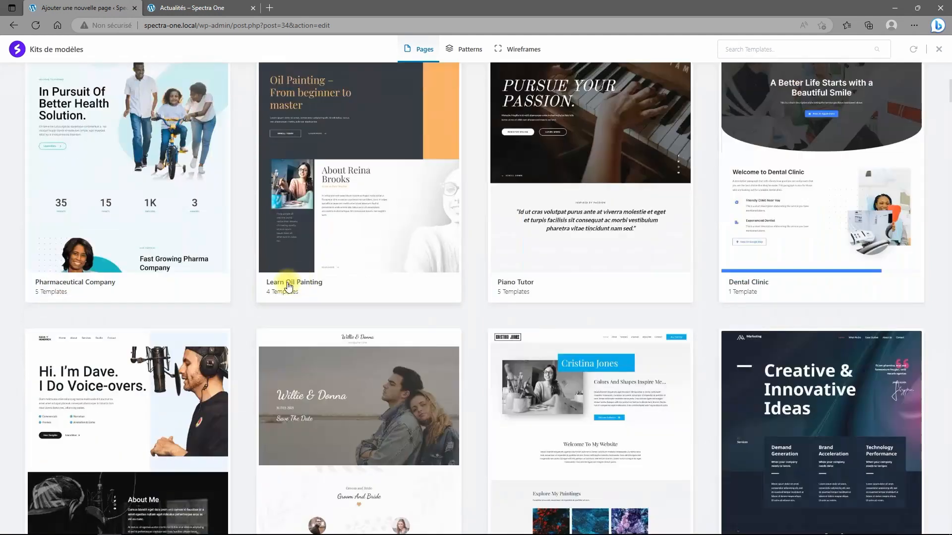
{"action": "left_click", "coordinate": [113, 392]}
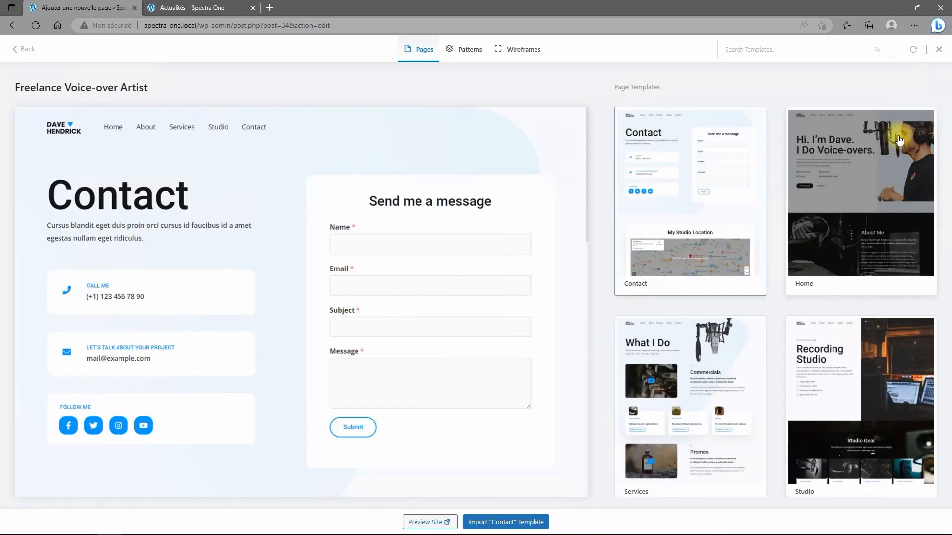
{"action": "left_click", "coordinate": [875, 187]}
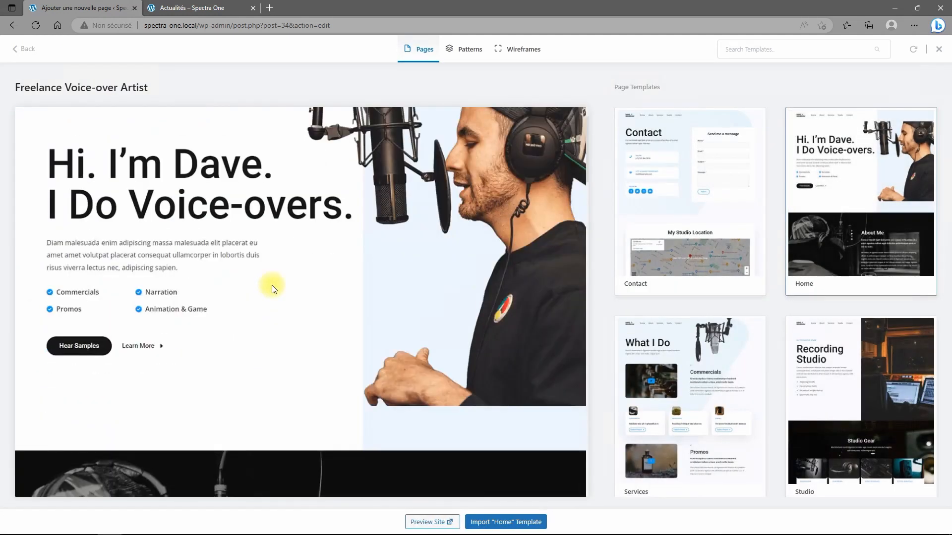
Import the Home template of the Freelance Voice-over Artist kit into the Test 2 page and update the page
{"action": "scroll", "coordinate": [272, 289], "scroll_direction": "down", "scroll_amount": 1}
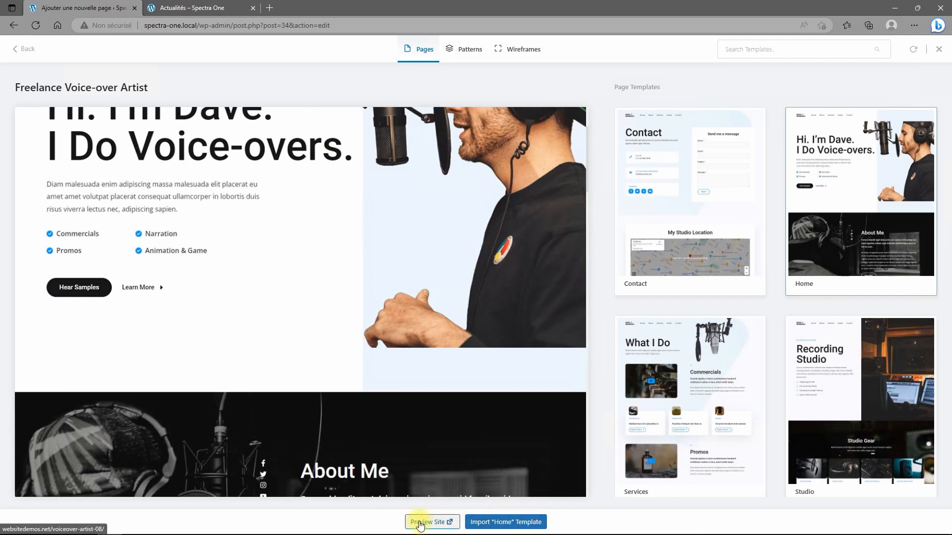
{"action": "left_click", "coordinate": [479, 522]}
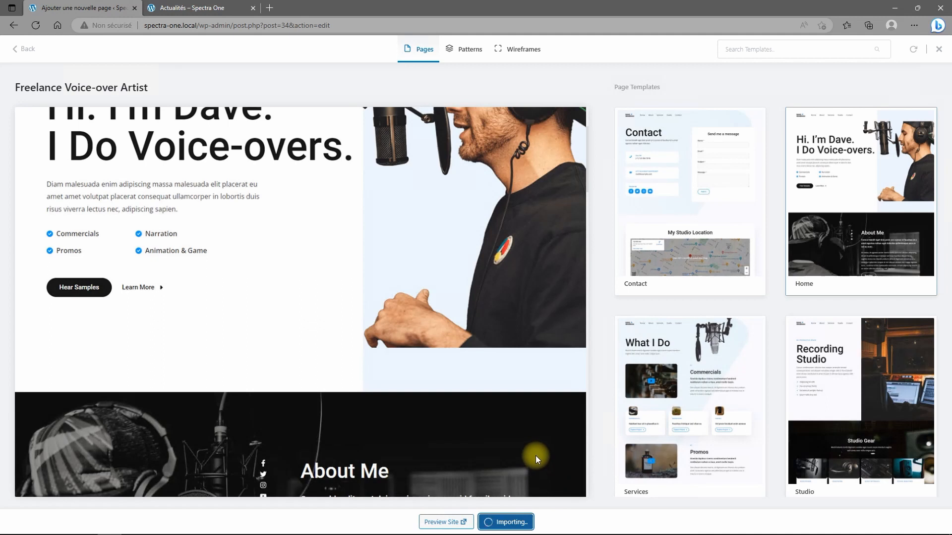
{"action": "scroll", "coordinate": [534, 347], "scroll_direction": "up", "scroll_amount": 2}
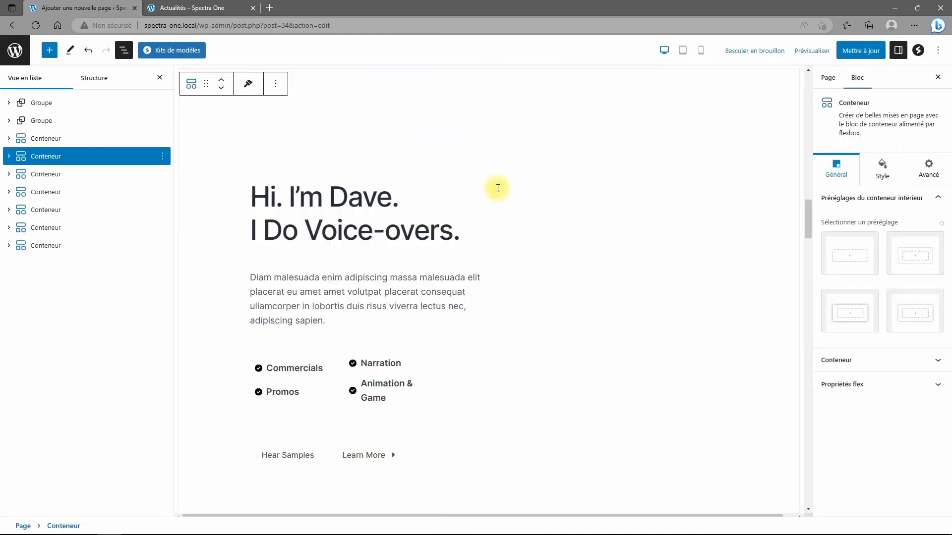
{"action": "scroll", "coordinate": [510, 300], "scroll_direction": "down", "scroll_amount": 10}
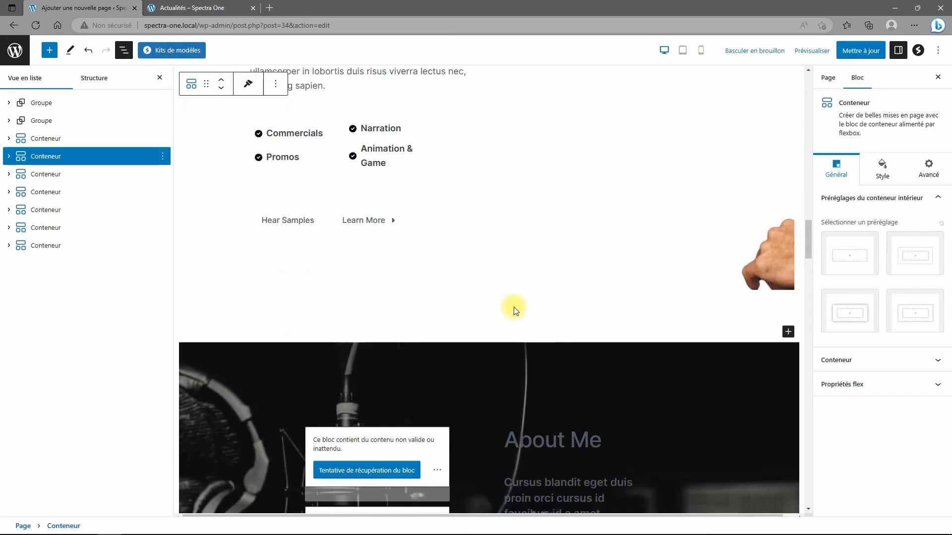
{"action": "scroll", "coordinate": [515, 312], "scroll_direction": "up", "scroll_amount": 20}
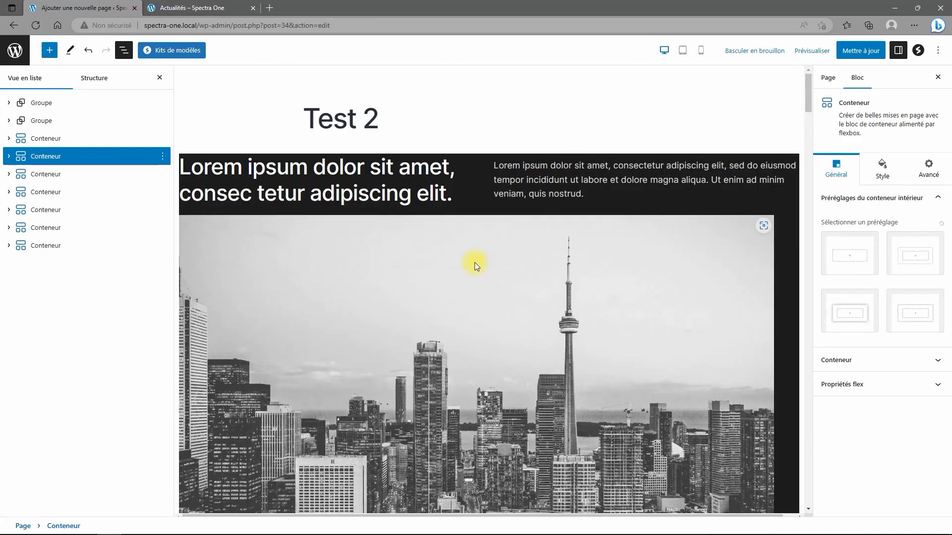
{"action": "left_click", "coordinate": [859, 54]}
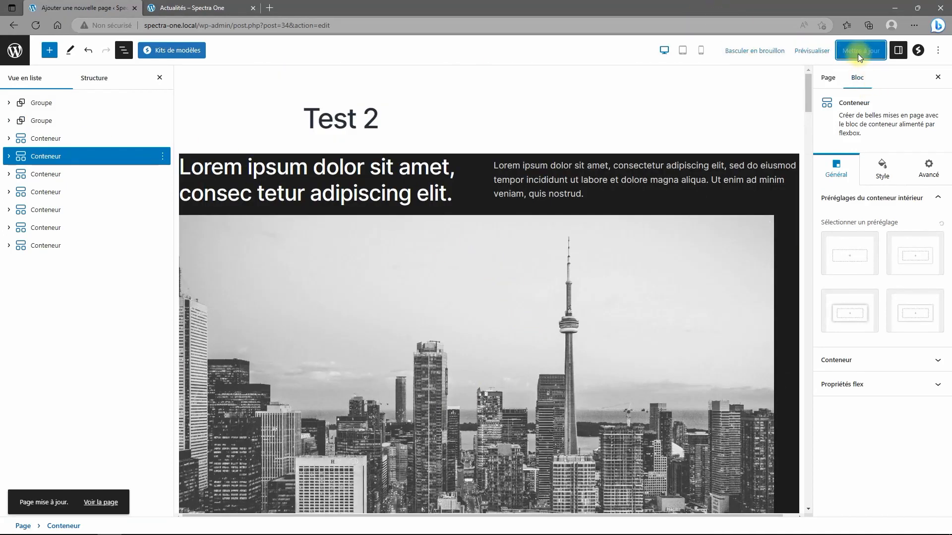
Leave the page editor and open the Header template part for editing in the site editor
{"action": "left_click", "coordinate": [15, 50]}
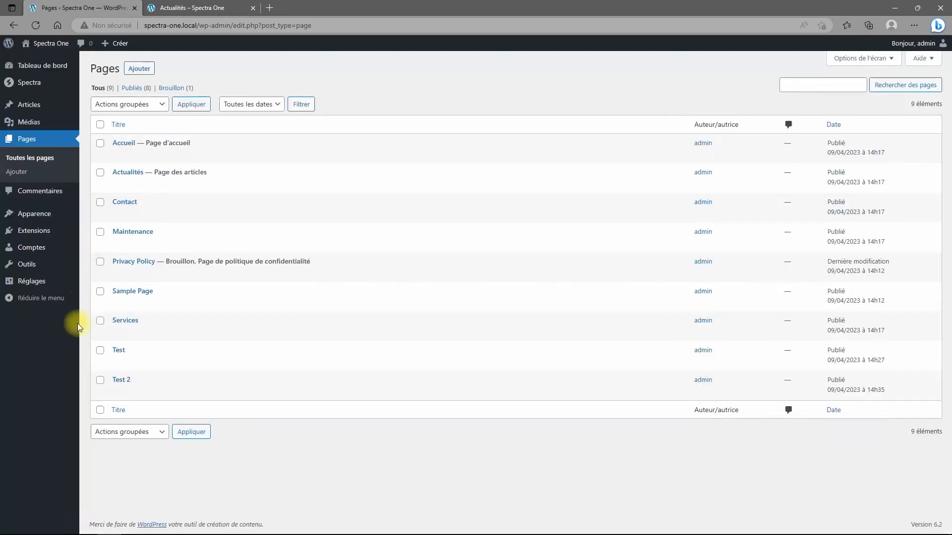
{"action": "mouse_move", "coordinate": [30, 213]}
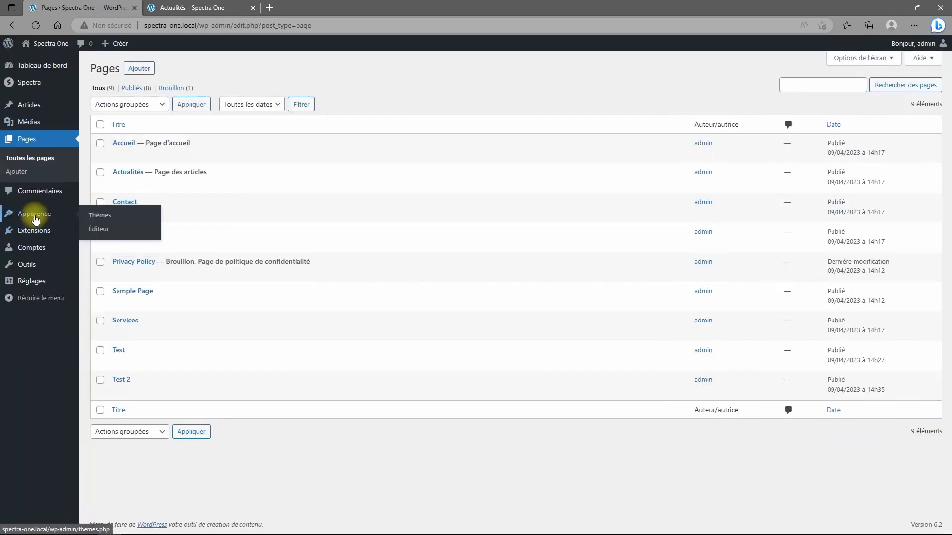
{"action": "left_click", "coordinate": [101, 231]}
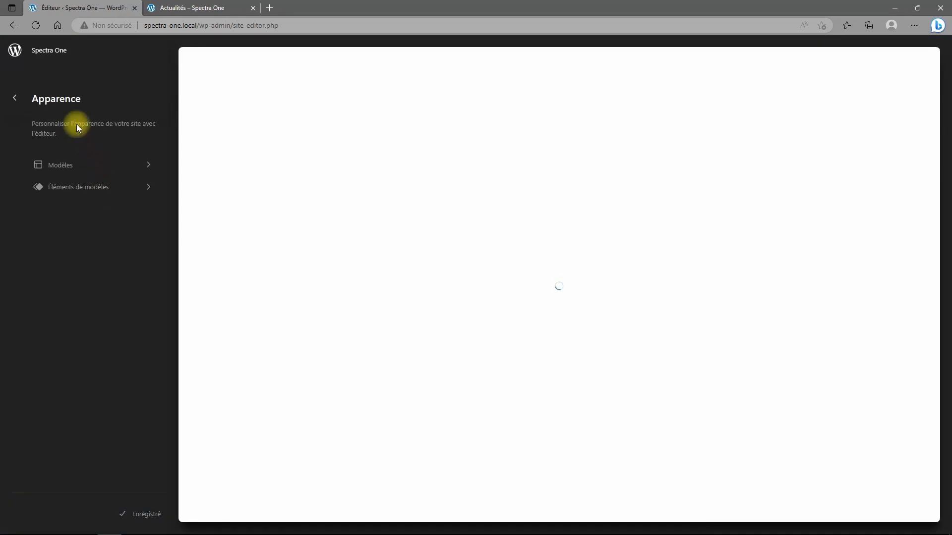
{"action": "left_click", "coordinate": [51, 186]}
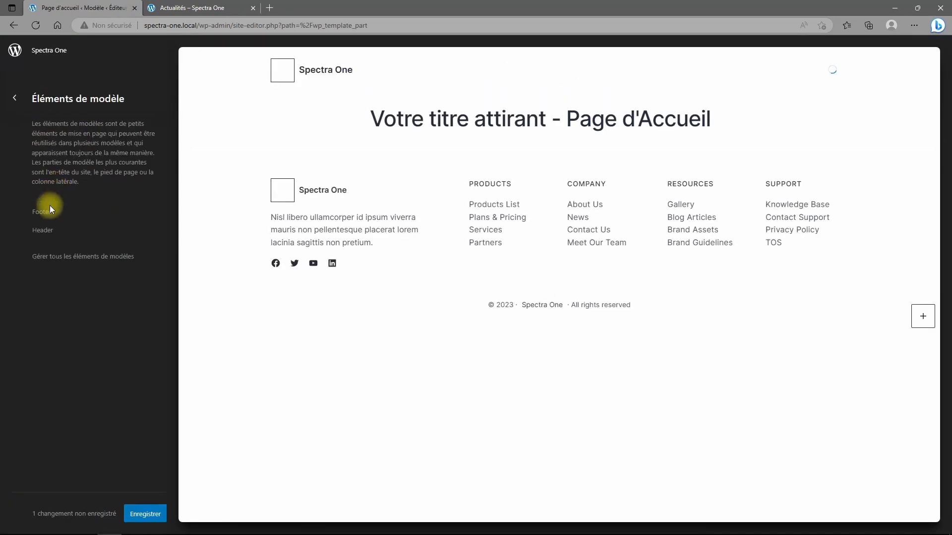
{"action": "left_click", "coordinate": [43, 232]}
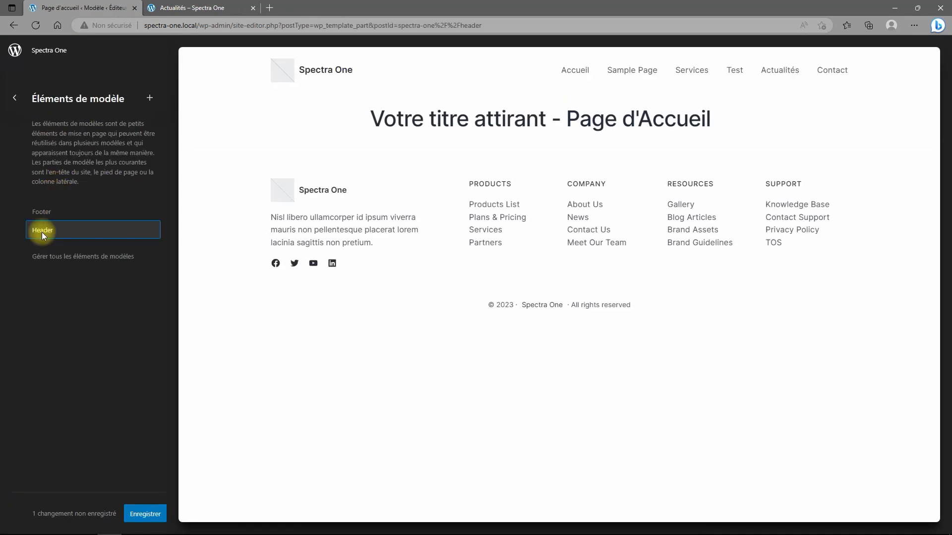
{"action": "left_click", "coordinate": [664, 72]}
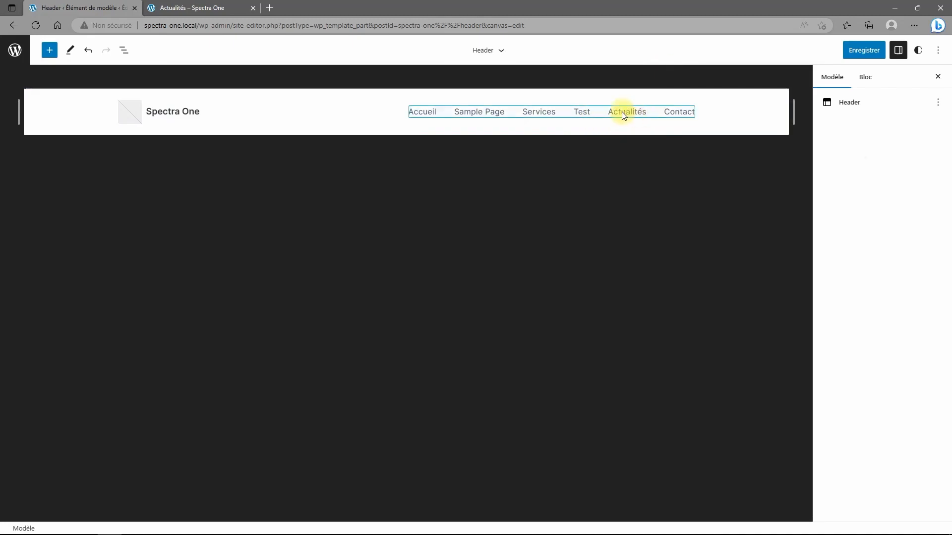
Add a link to the Test 2 page to the header's navigation menu
{"action": "left_click", "coordinate": [621, 113]}
{"action": "left_click", "coordinate": [839, 314]}
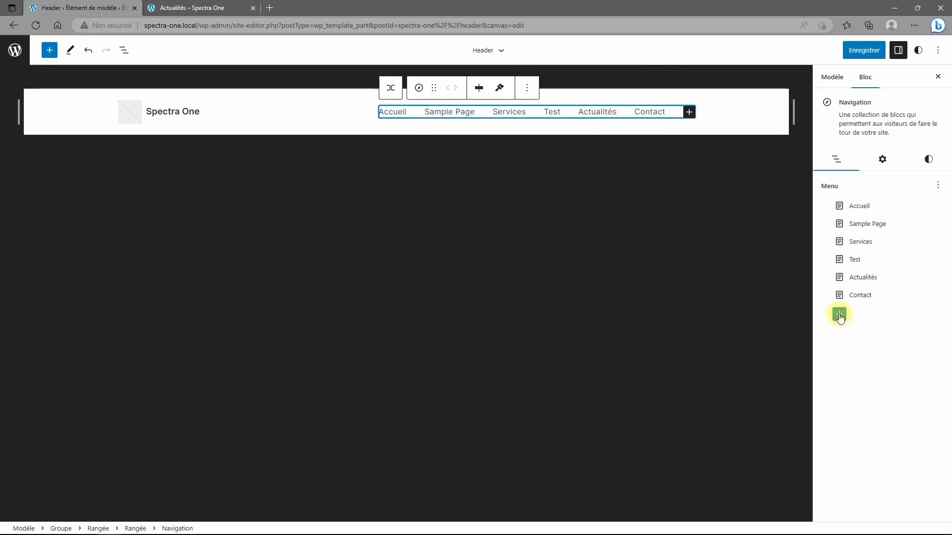
{"action": "left_click", "coordinate": [713, 401]}
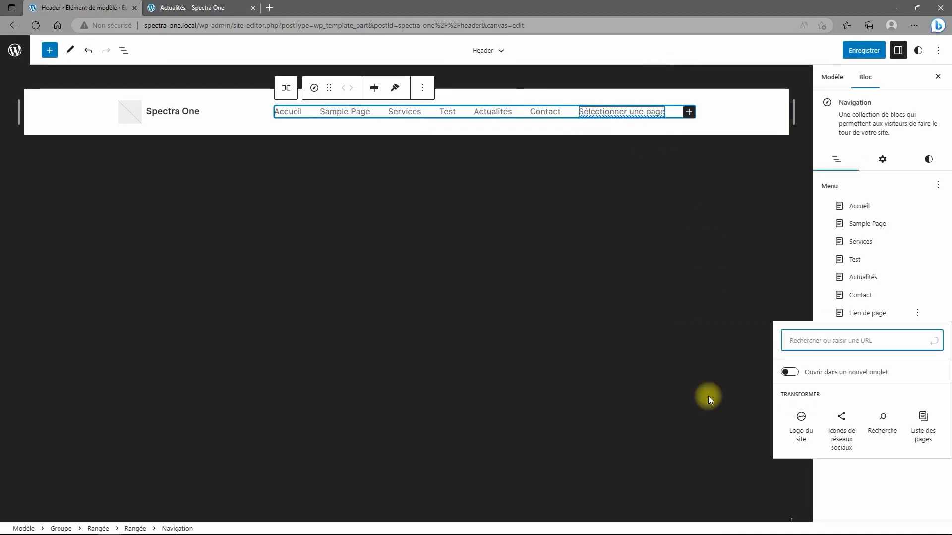
{"action": "left_click", "coordinate": [803, 387]}
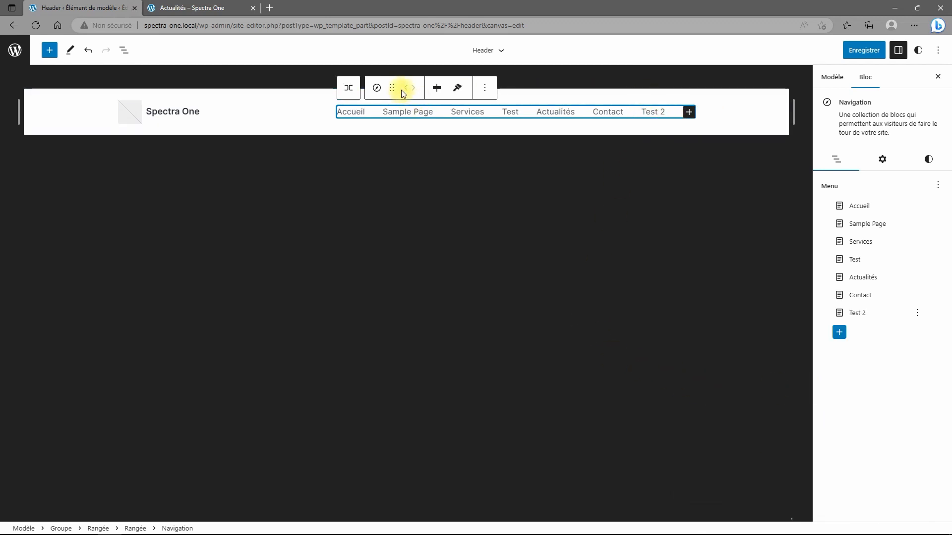
Move the Test 2 menu link to directly after Test and save the header
{"action": "left_click", "coordinate": [645, 111]}
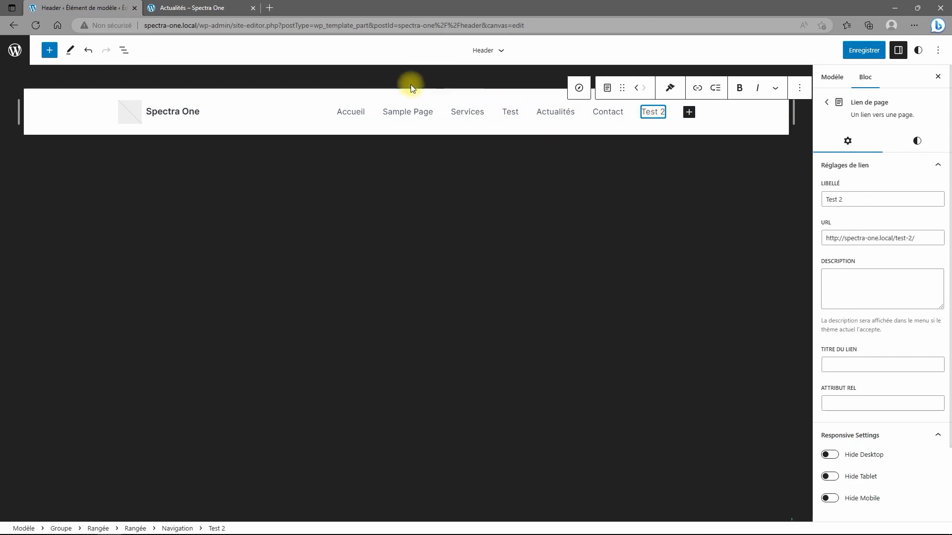
{"action": "left_click", "coordinate": [636, 90]}
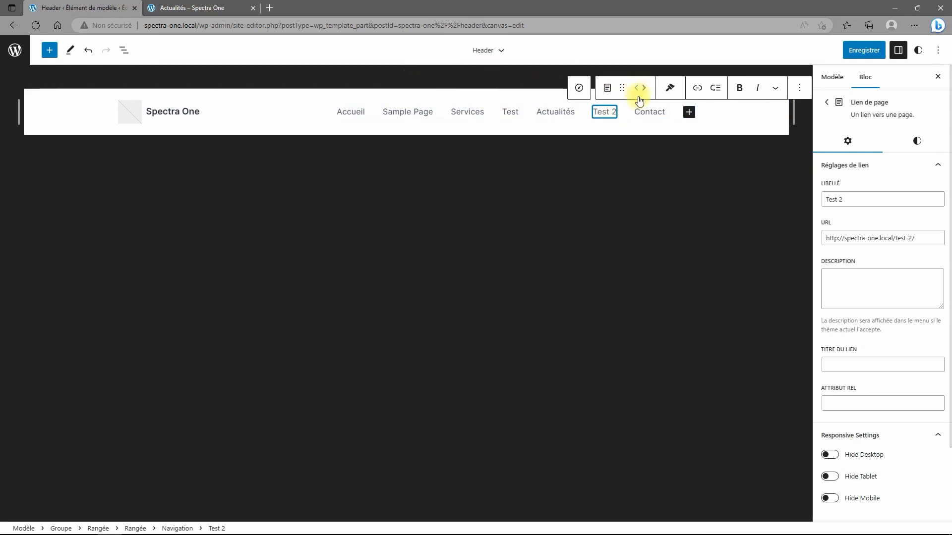
{"action": "left_click", "coordinate": [636, 89]}
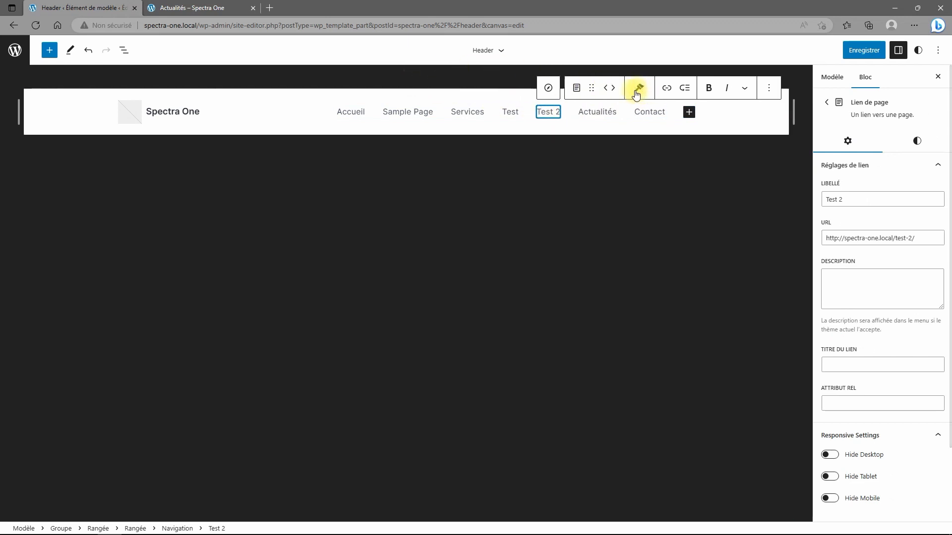
{"action": "left_click", "coordinate": [863, 50]}
{"action": "left_click", "coordinate": [849, 50]}
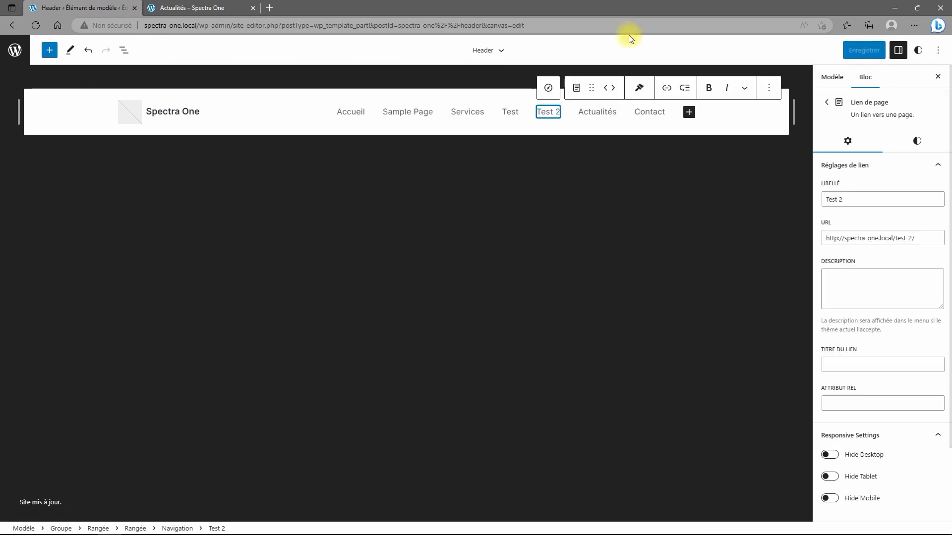
Reload the live site and visit the Test and Test 2 pages through the header menu
{"action": "left_click", "coordinate": [182, 7]}
{"action": "left_click", "coordinate": [33, 26]}
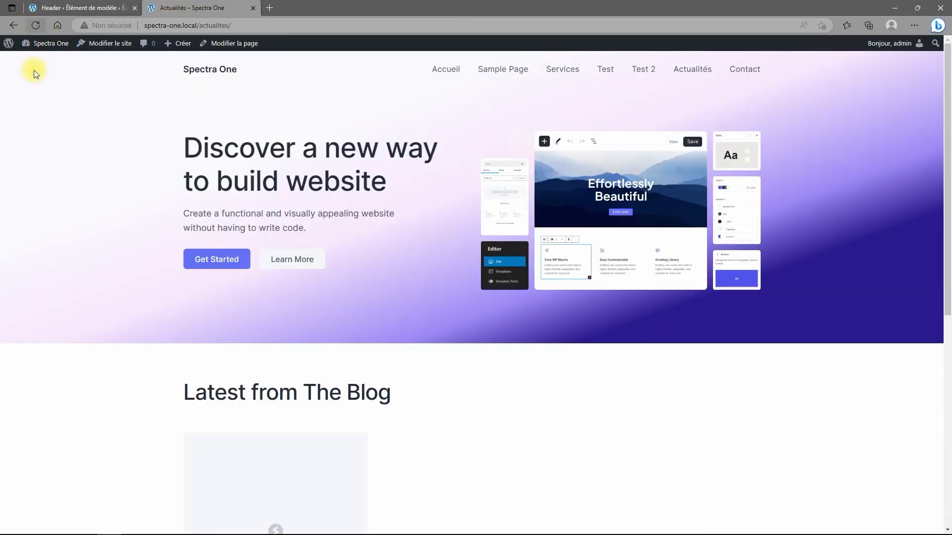
{"action": "left_click", "coordinate": [605, 73]}
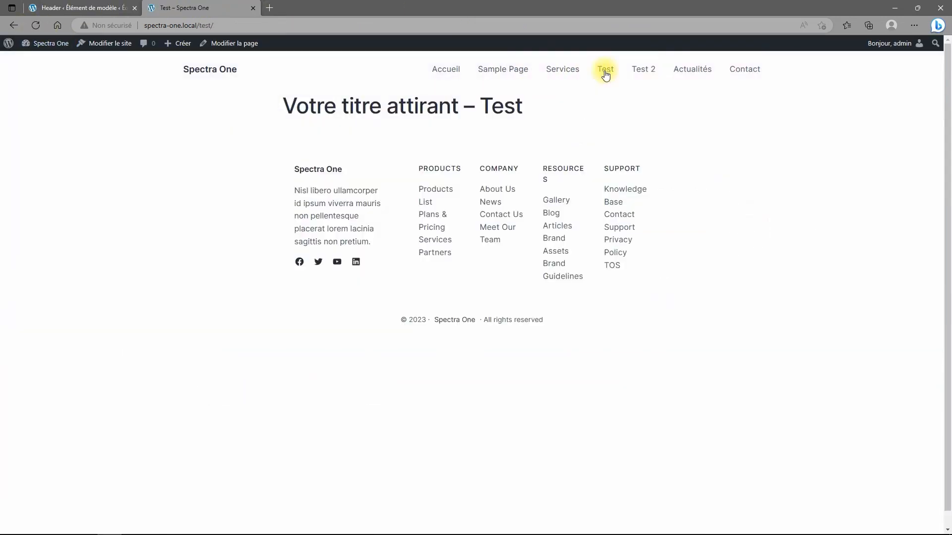
{"action": "left_click", "coordinate": [646, 72]}
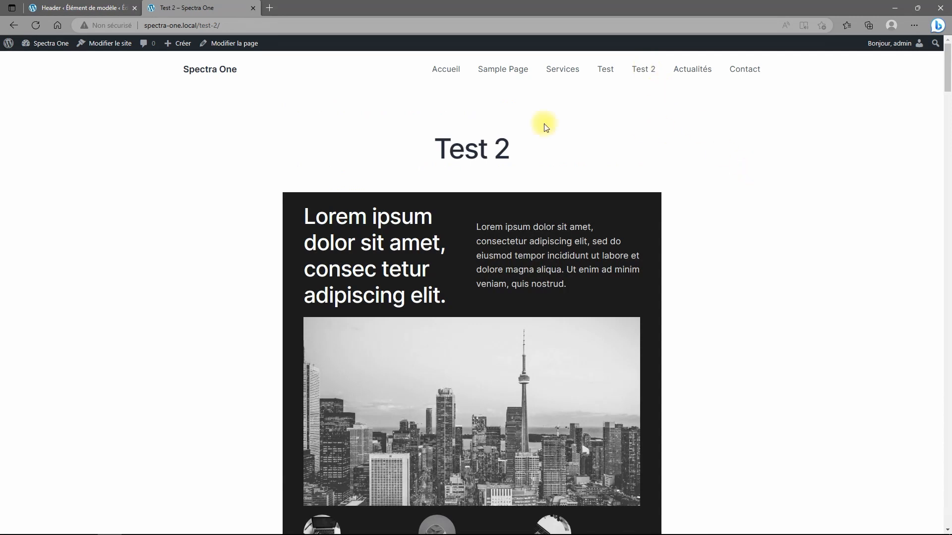
Examine how the imported patterns, wireframe and voice-over template render along the full length of the live Test 2 page
{"action": "scroll", "coordinate": [512, 197], "scroll_direction": "down", "scroll_amount": 4}
{"action": "scroll", "coordinate": [512, 197], "scroll_direction": "down", "scroll_amount": 20}
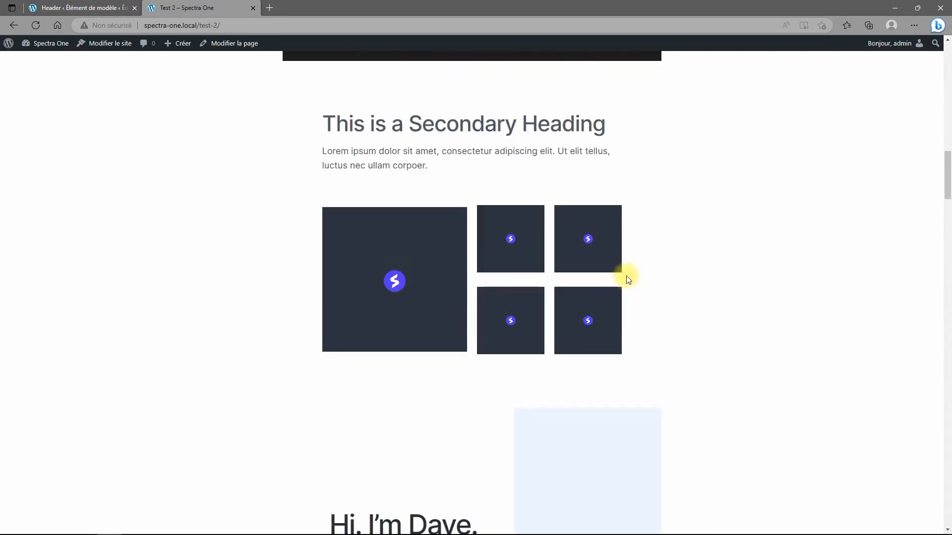
{"action": "scroll", "coordinate": [628, 281], "scroll_direction": "down", "scroll_amount": 20}
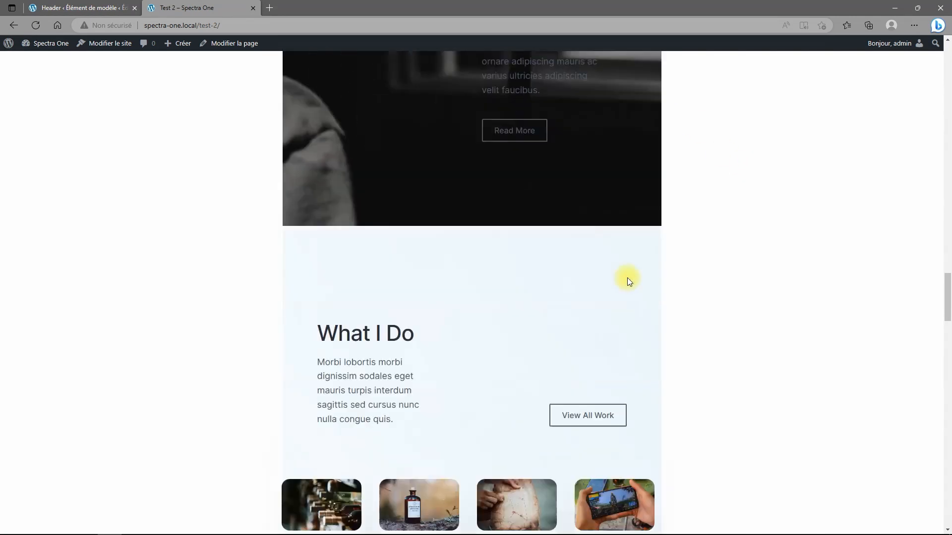
{"action": "scroll", "coordinate": [627, 281], "scroll_direction": "down", "scroll_amount": 20}
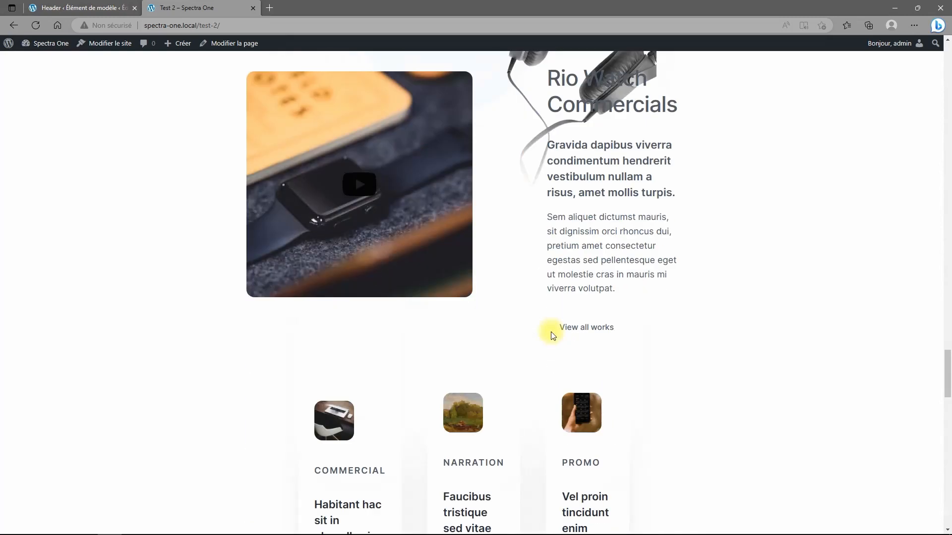
{"action": "scroll", "coordinate": [556, 328], "scroll_direction": "up", "scroll_amount": 10}
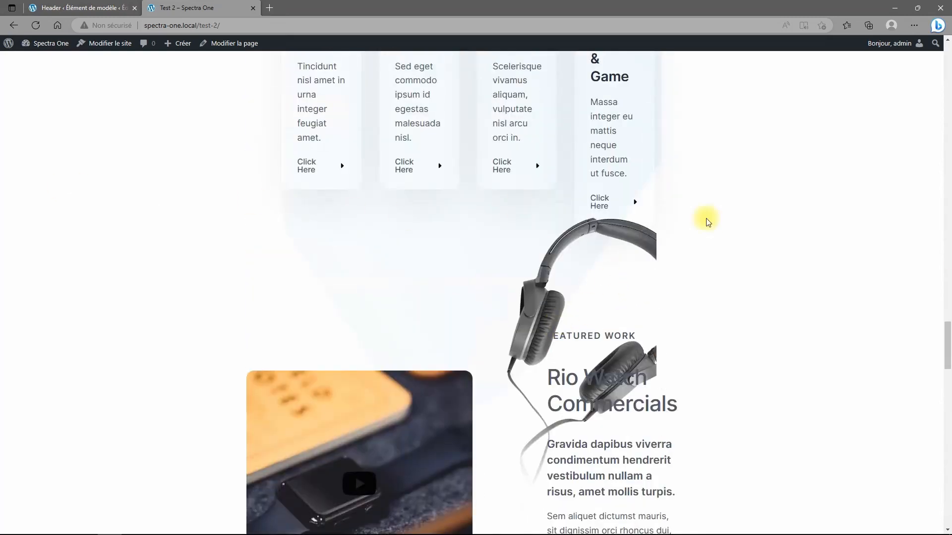
{"action": "scroll", "coordinate": [375, 255], "scroll_direction": "up", "scroll_amount": 3}
{"action": "scroll", "coordinate": [463, 305], "scroll_direction": "up", "scroll_amount": 20}
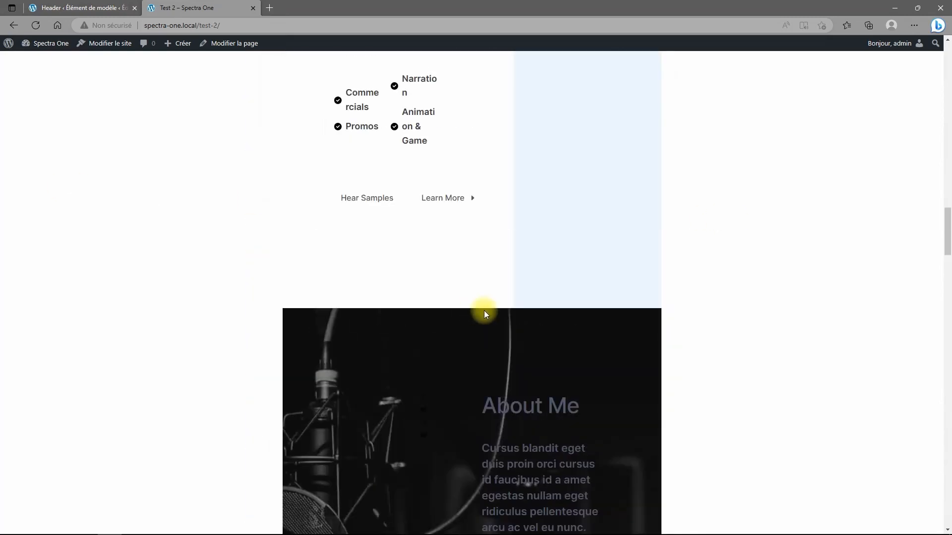
{"action": "scroll", "coordinate": [496, 330], "scroll_direction": "up", "scroll_amount": 9}
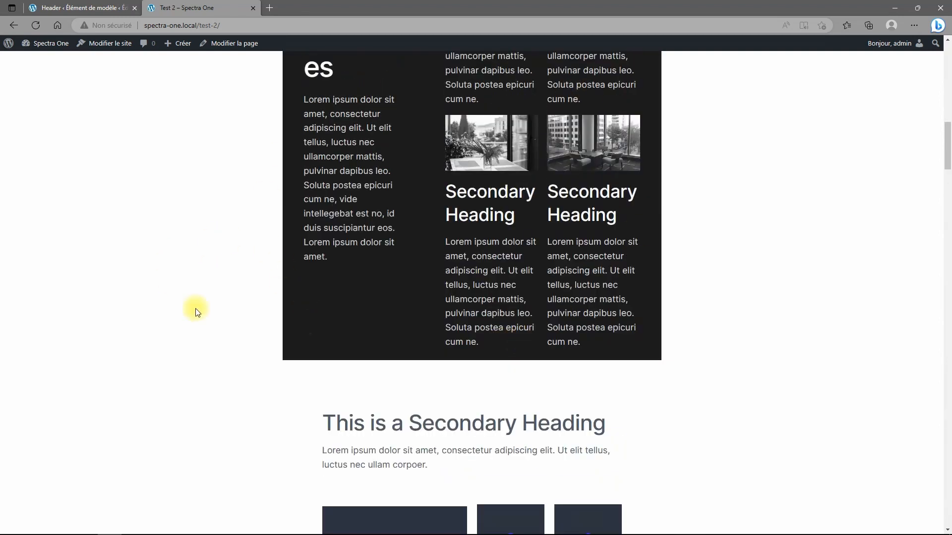
{"action": "scroll", "coordinate": [595, 400], "scroll_direction": "down", "scroll_amount": 9}
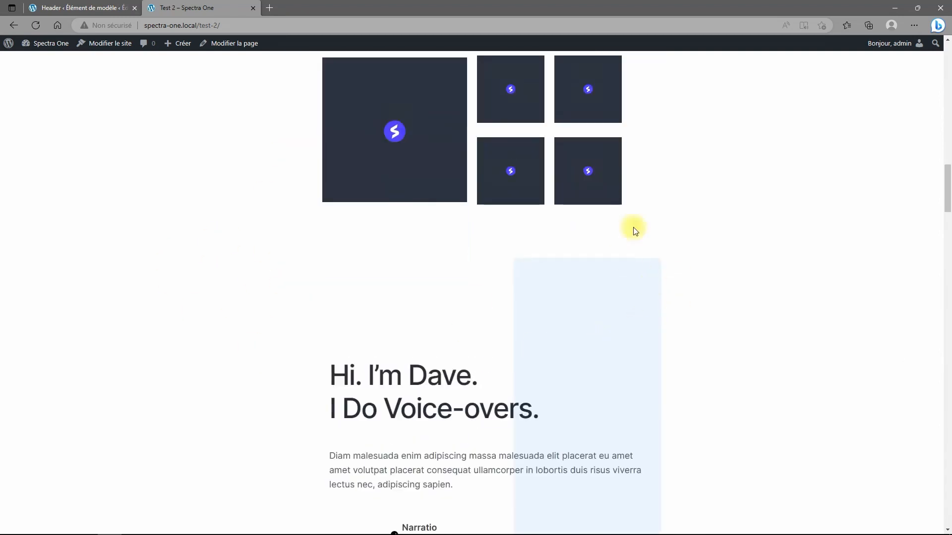
{"action": "scroll", "coordinate": [707, 258], "scroll_direction": "down", "scroll_amount": 9}
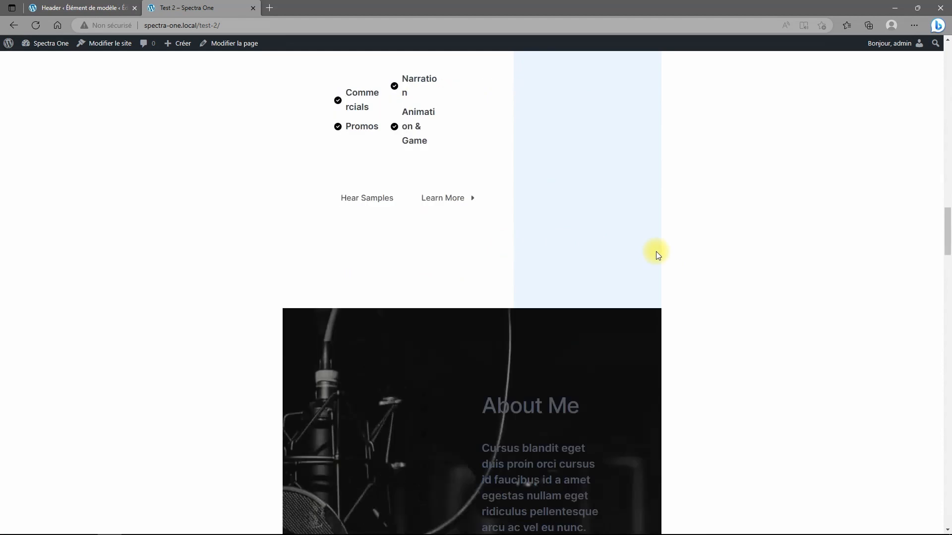
{"action": "scroll", "coordinate": [655, 251], "scroll_direction": "down", "scroll_amount": 6}
{"action": "scroll", "coordinate": [648, 284], "scroll_direction": "up", "scroll_amount": 20}
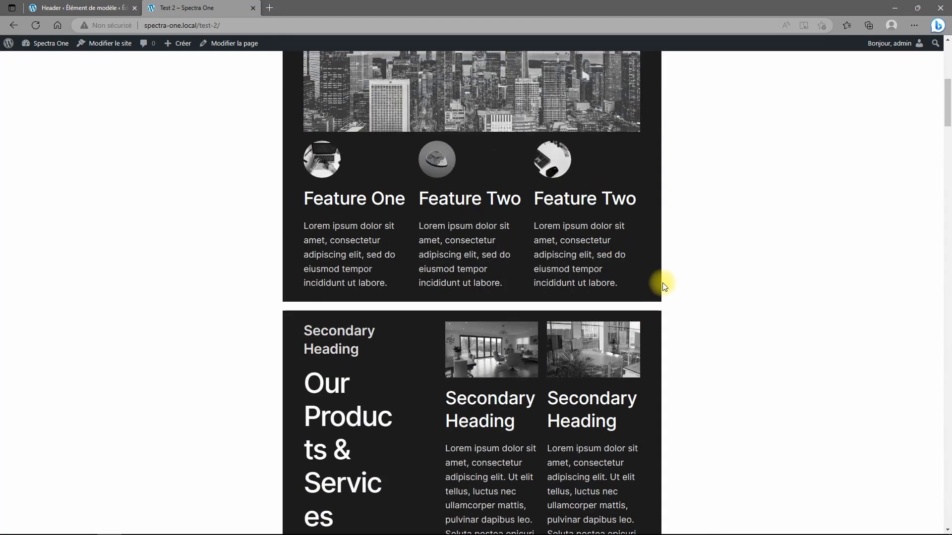
{"action": "scroll", "coordinate": [663, 283], "scroll_direction": "up", "scroll_amount": 7}
{"action": "scroll", "coordinate": [469, 249], "scroll_direction": "down", "scroll_amount": 15}
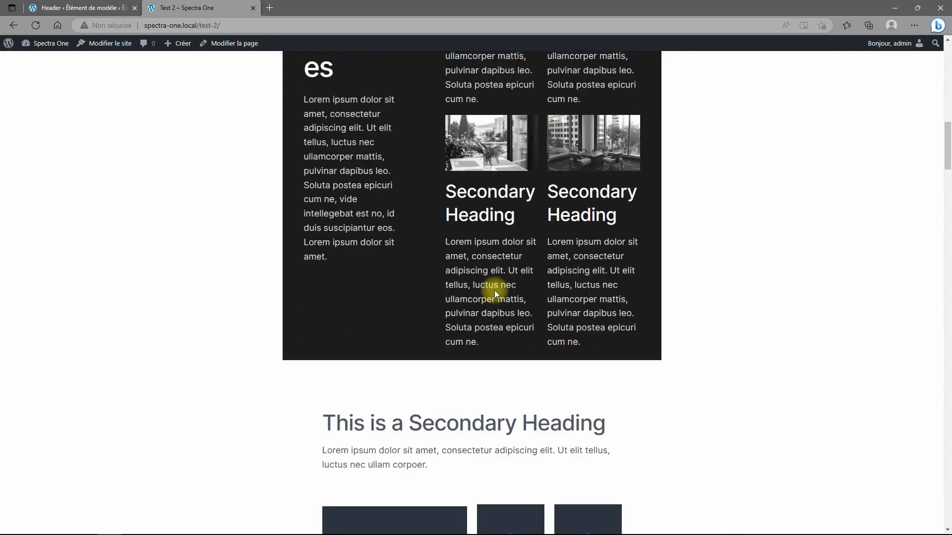
{"action": "scroll", "coordinate": [494, 293], "scroll_direction": "down", "scroll_amount": 8}
{"action": "scroll", "coordinate": [808, 208], "scroll_direction": "up", "scroll_amount": 20}
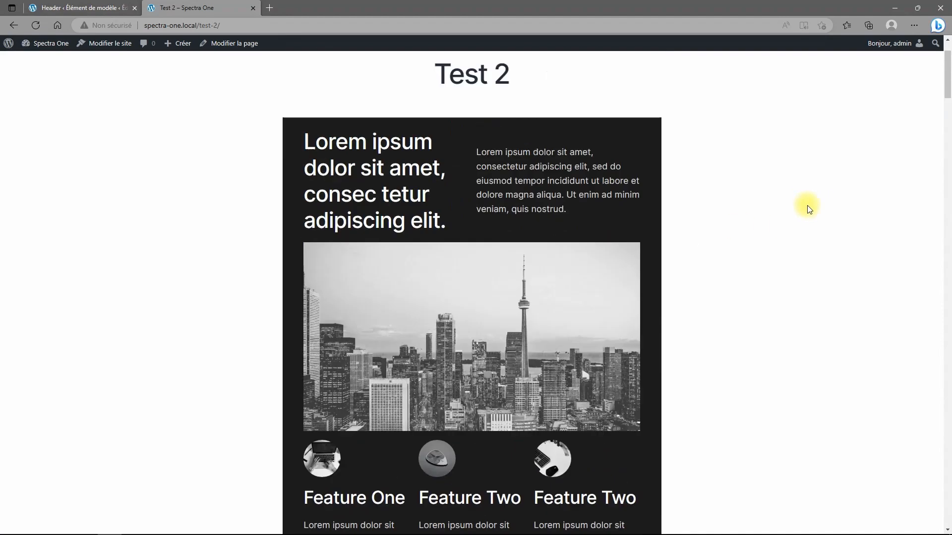
{"action": "scroll", "coordinate": [809, 208], "scroll_direction": "down", "scroll_amount": 3}
{"action": "scroll", "coordinate": [808, 211], "scroll_direction": "up", "scroll_amount": 2}
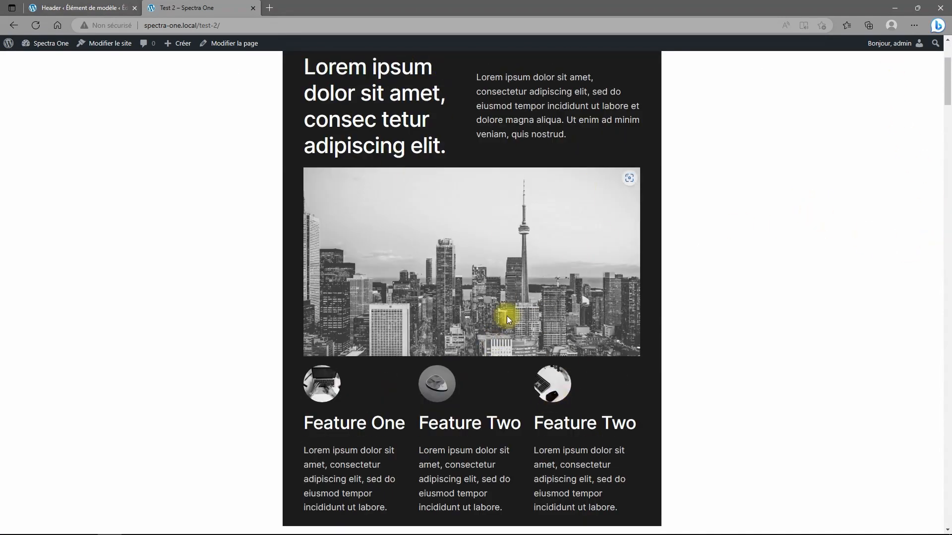
{"action": "scroll", "coordinate": [506, 317], "scroll_direction": "up", "scroll_amount": 3}
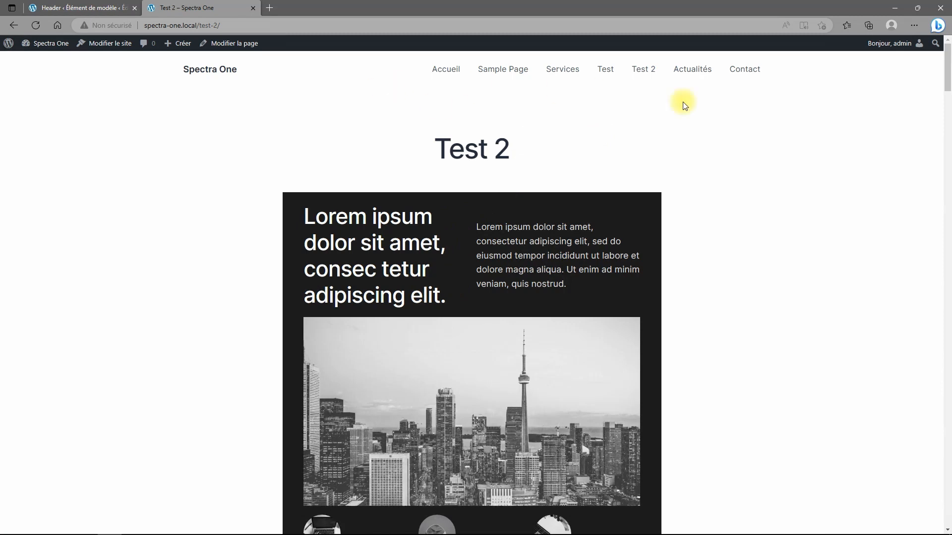
Visit the live Actualités page through the header menu and look over its hero section and blog listing
{"action": "left_click", "coordinate": [688, 72]}
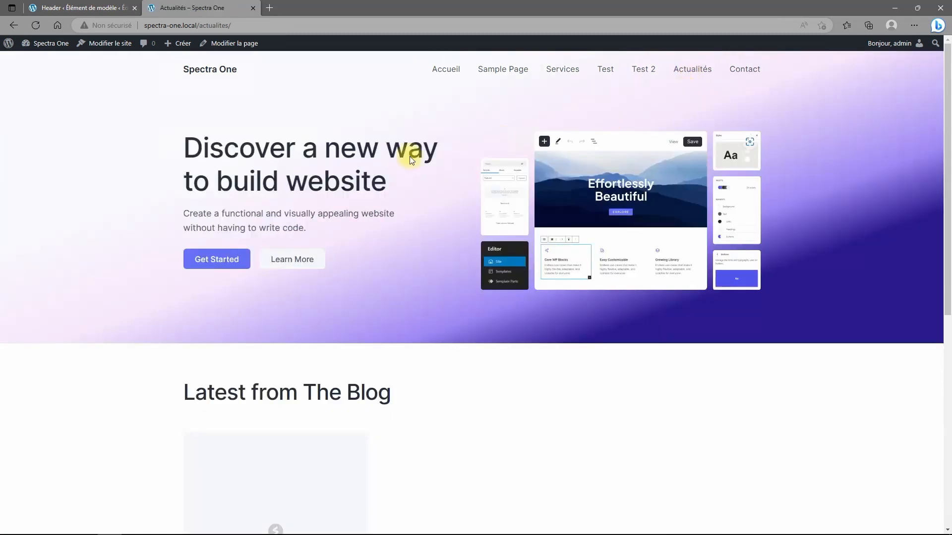
{"action": "scroll", "coordinate": [436, 311], "scroll_direction": "down", "scroll_amount": 10}
{"action": "scroll", "coordinate": [470, 334], "scroll_direction": "up", "scroll_amount": 10}
Leave the Header template part in the site editor and return to the WordPress admin dashboard
{"action": "left_click", "coordinate": [49, 7]}
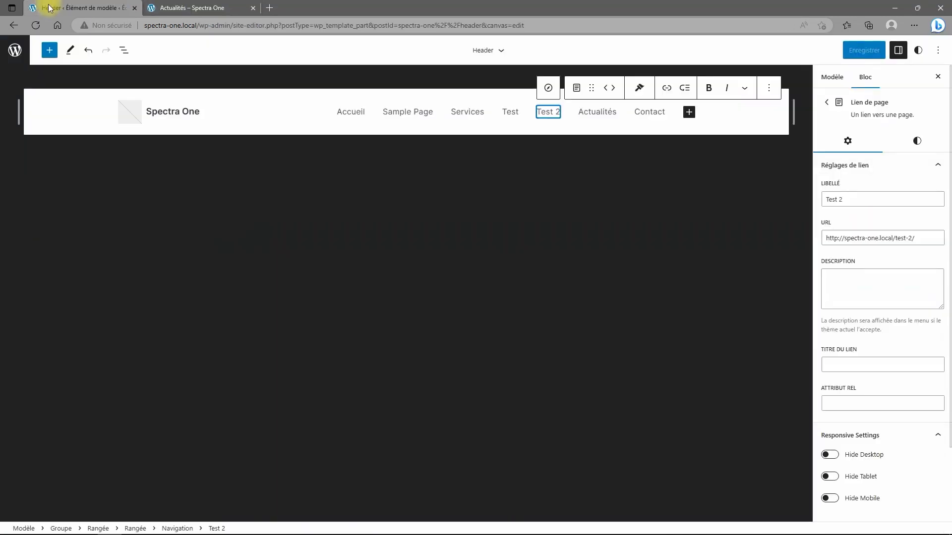
{"action": "left_click", "coordinate": [15, 49]}
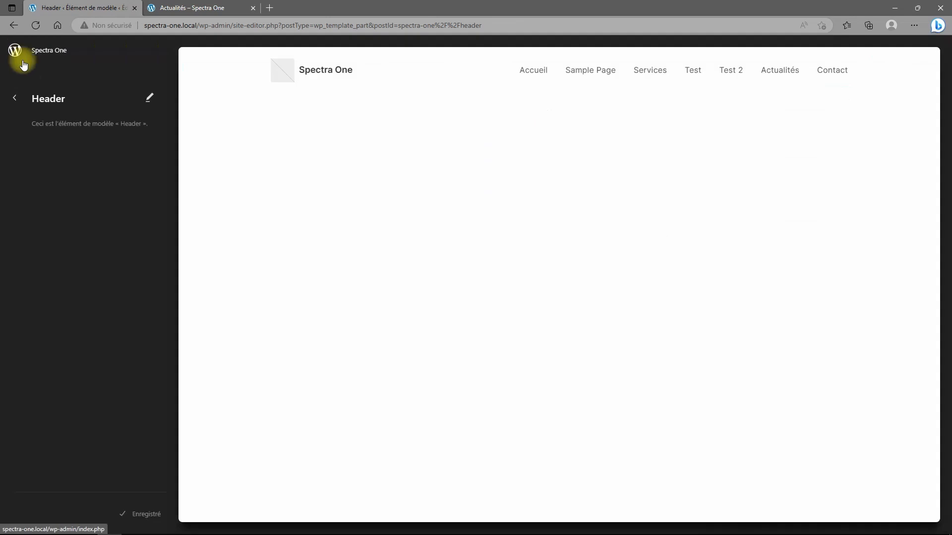
{"action": "left_click", "coordinate": [16, 99]}
{"action": "left_click", "coordinate": [16, 100]}
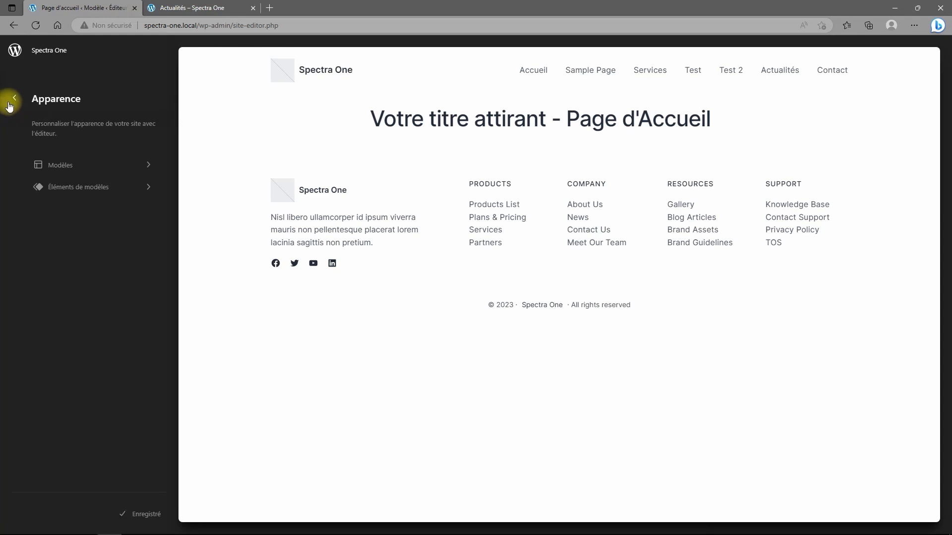
{"action": "left_click", "coordinate": [15, 98]}
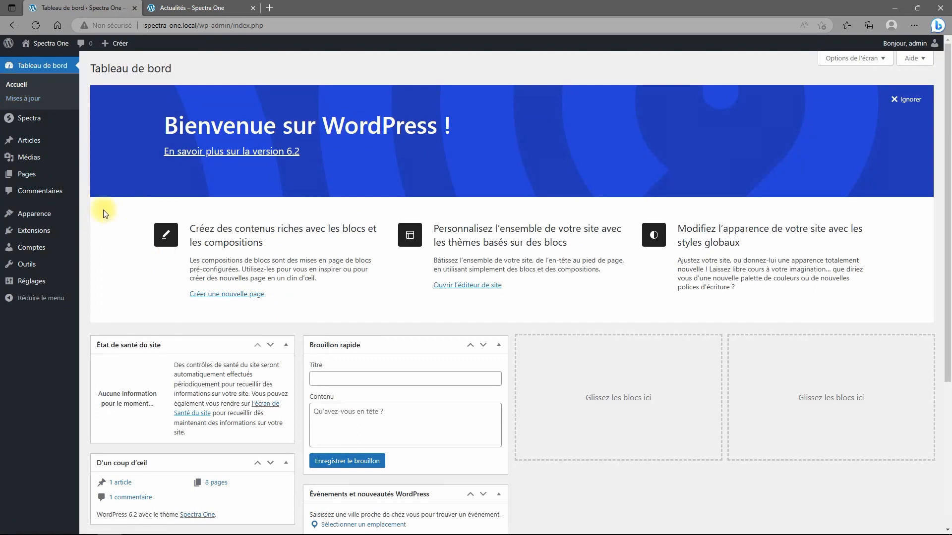
{"action": "mouse_move", "coordinate": [21, 268]}
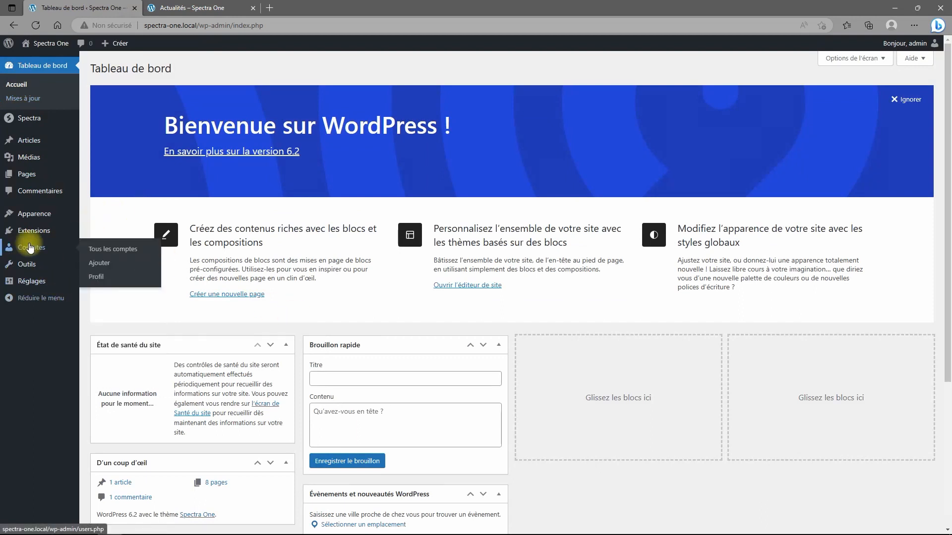
{"action": "mouse_move", "coordinate": [30, 234]}
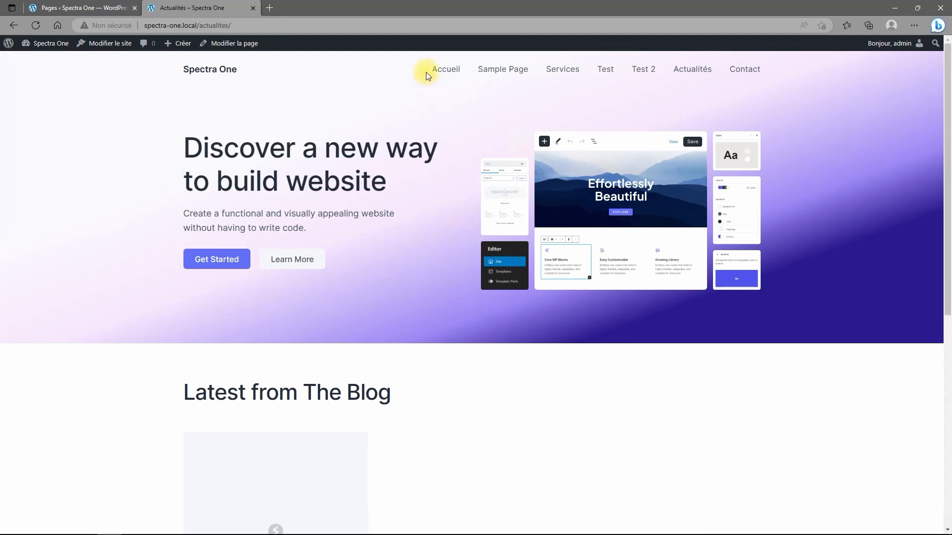
Compare the live Accueil page with Sample Page through the header menu, finishing on the home page
{"action": "left_click", "coordinate": [438, 71]}
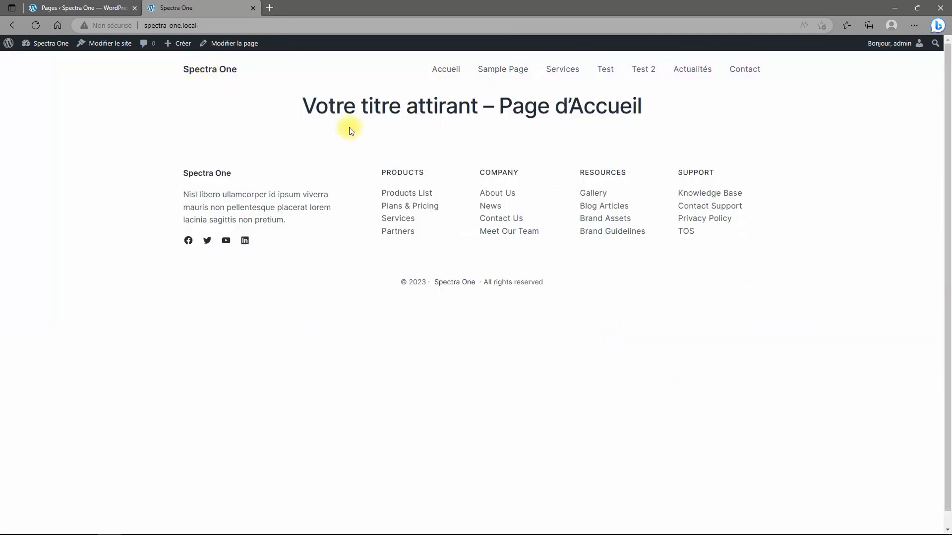
{"action": "left_click", "coordinate": [456, 74]}
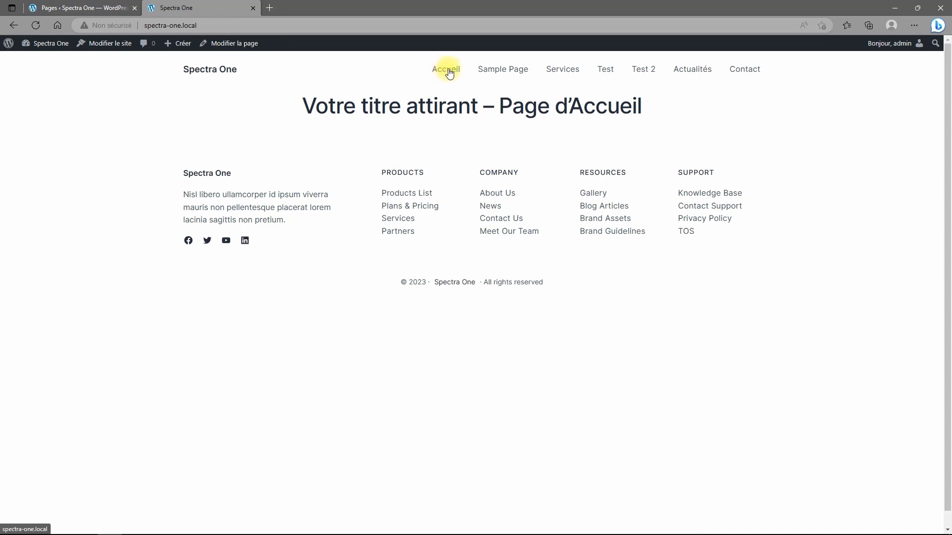
{"action": "left_click", "coordinate": [502, 72]}
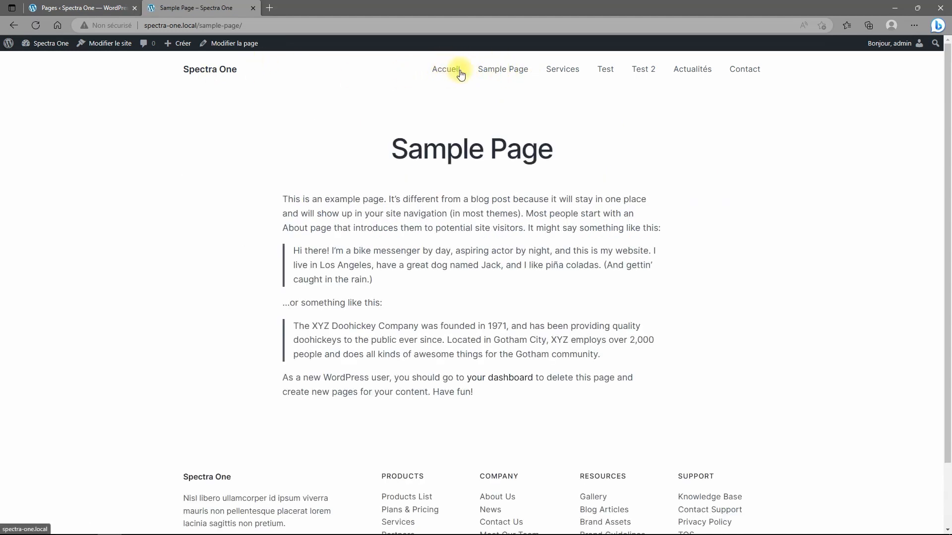
{"action": "left_click", "coordinate": [204, 74]}
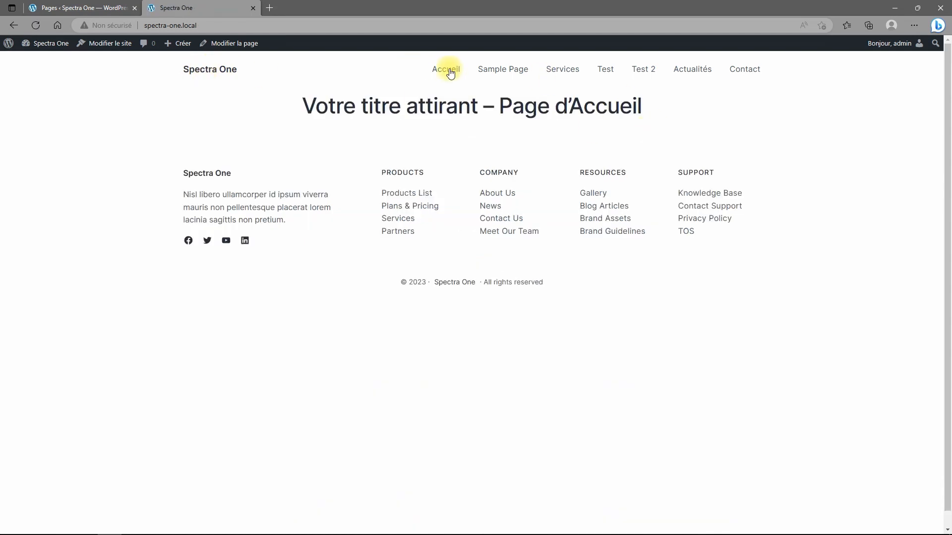